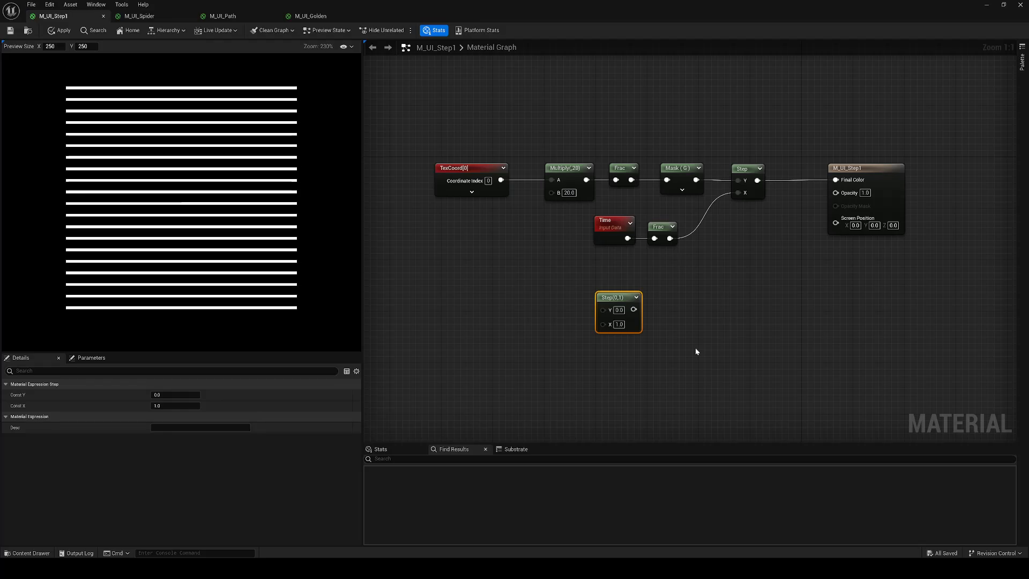
Delete the unconnected Step node below the node chain in the material graph
key("Delete")
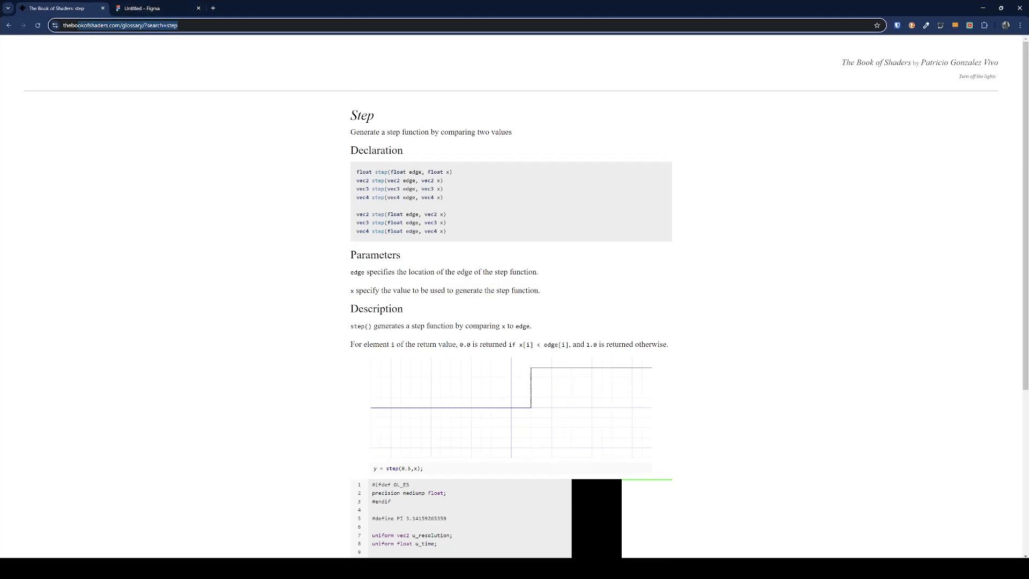
In the browser, search Google for "book of shaders" and look through the contents of The Book of Shaders homepage
left_click(219, 12)
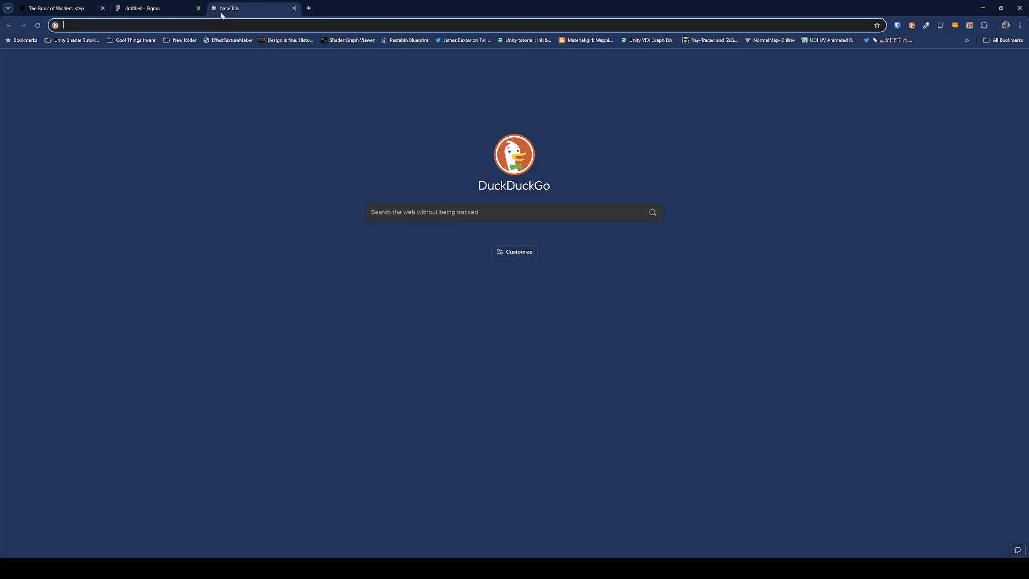
type("google")
key("Return")
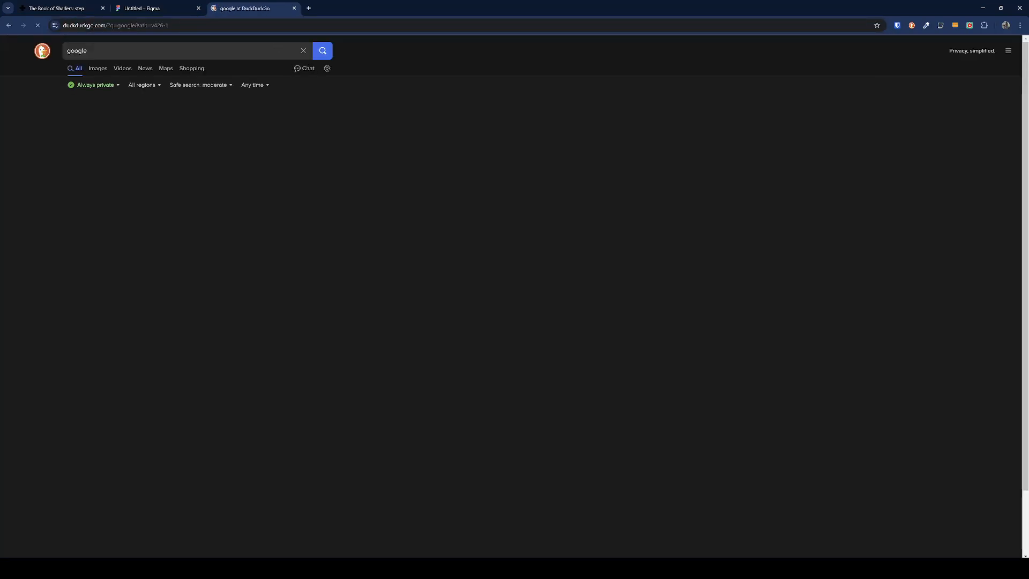
left_click(92, 113)
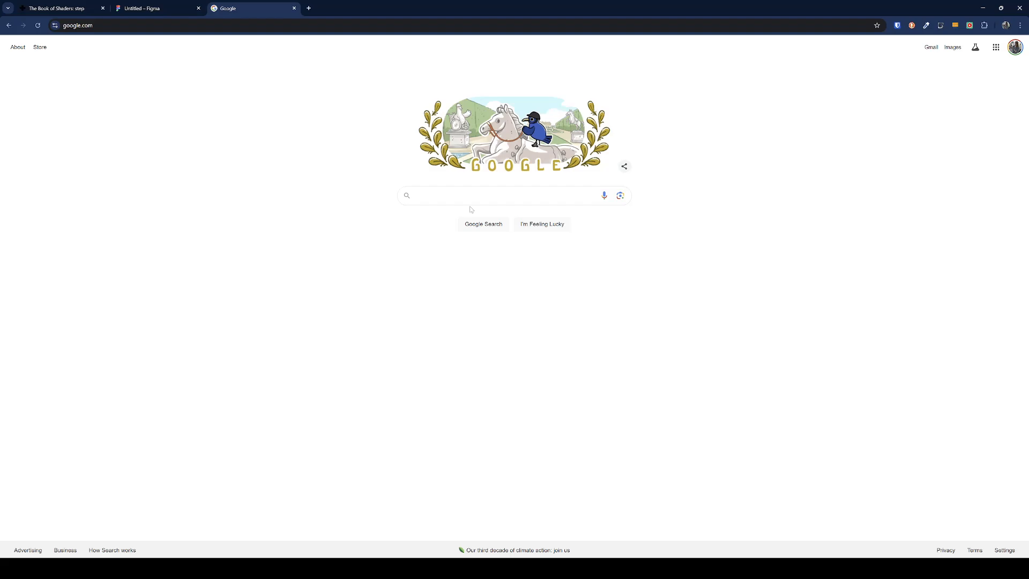
type("book of shaders")
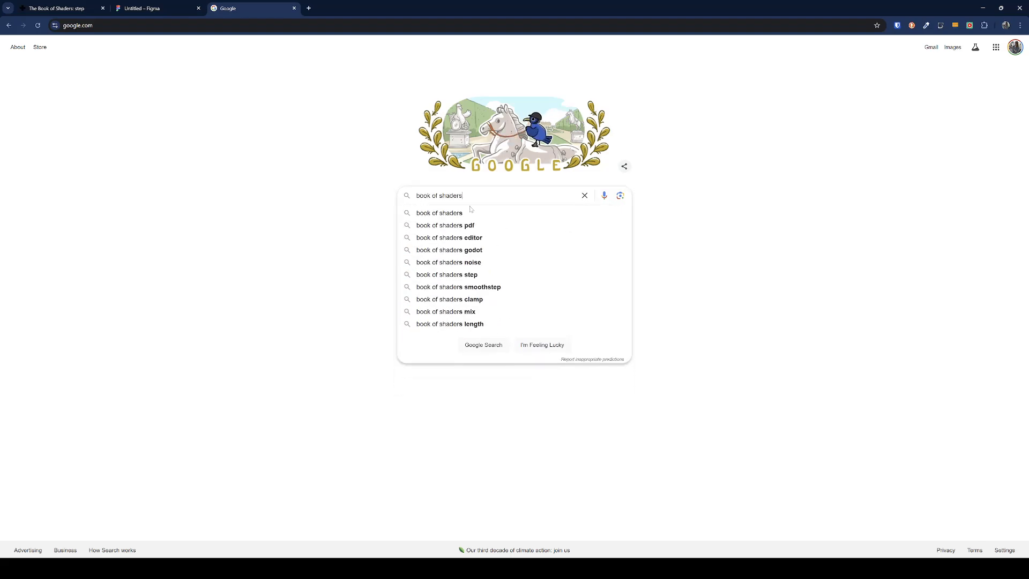
key("Return")
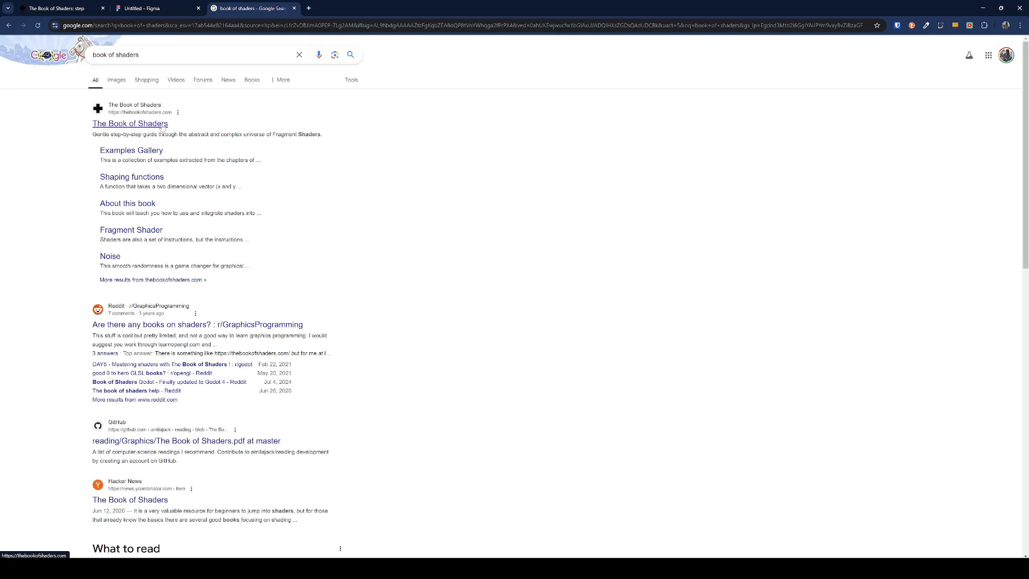
left_click(129, 128)
scroll(872, 96, "down", 20)
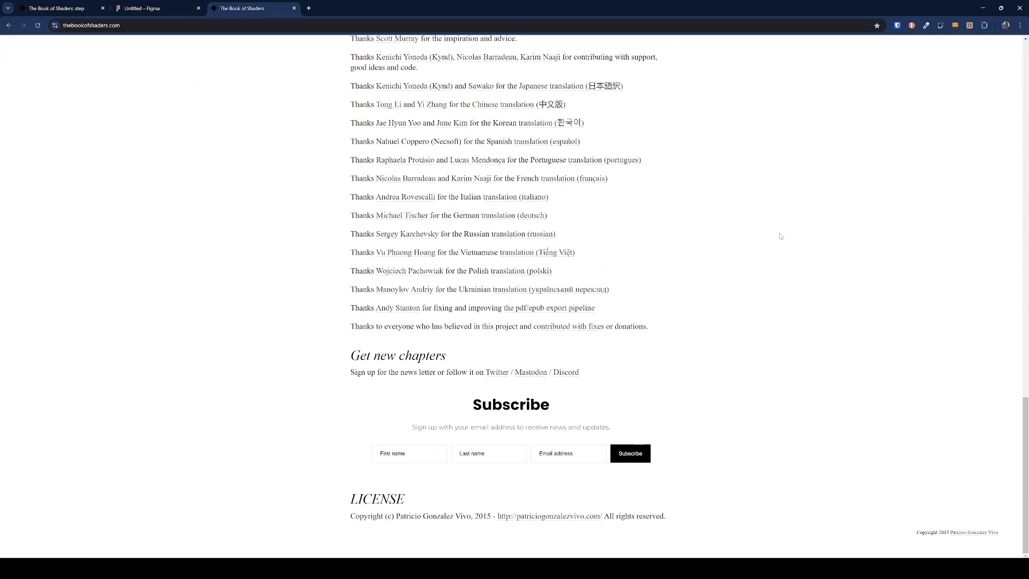
scroll(777, 233, "up", 20)
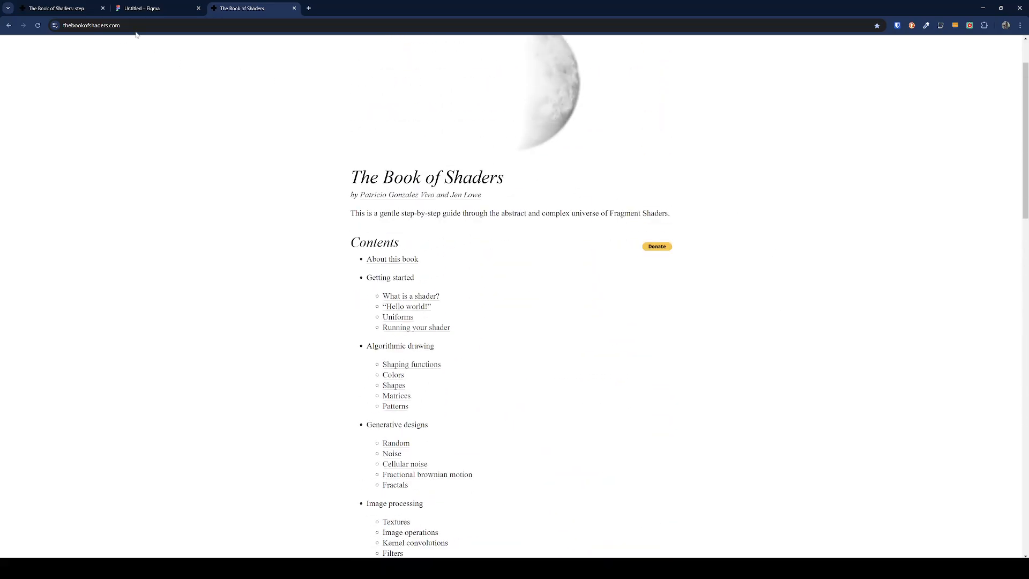
Search for "book of shaders step", open the step glossary result, and close that extra page
left_click(9, 25)
left_click(84, 47)
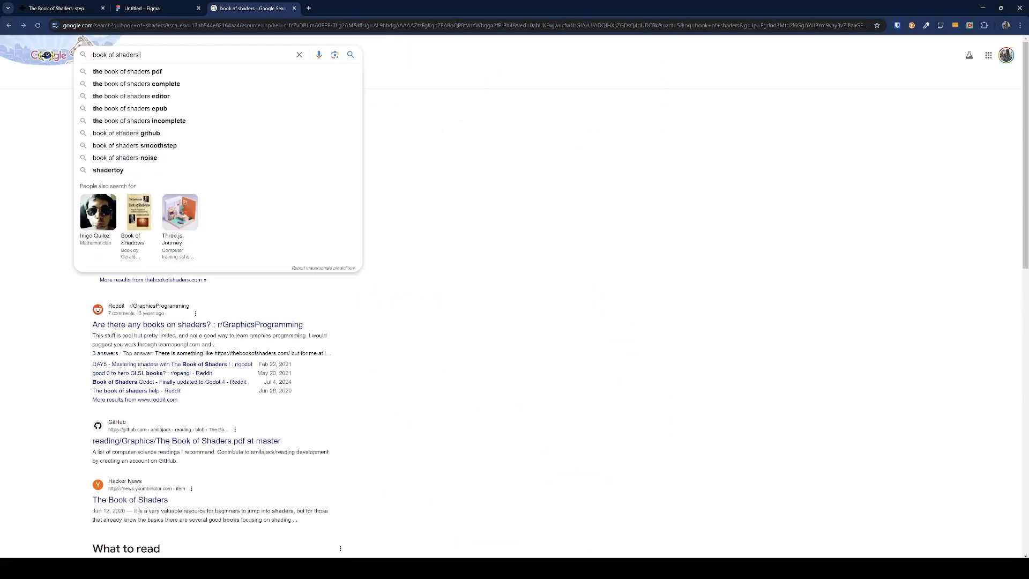
type("step")
key("Return")
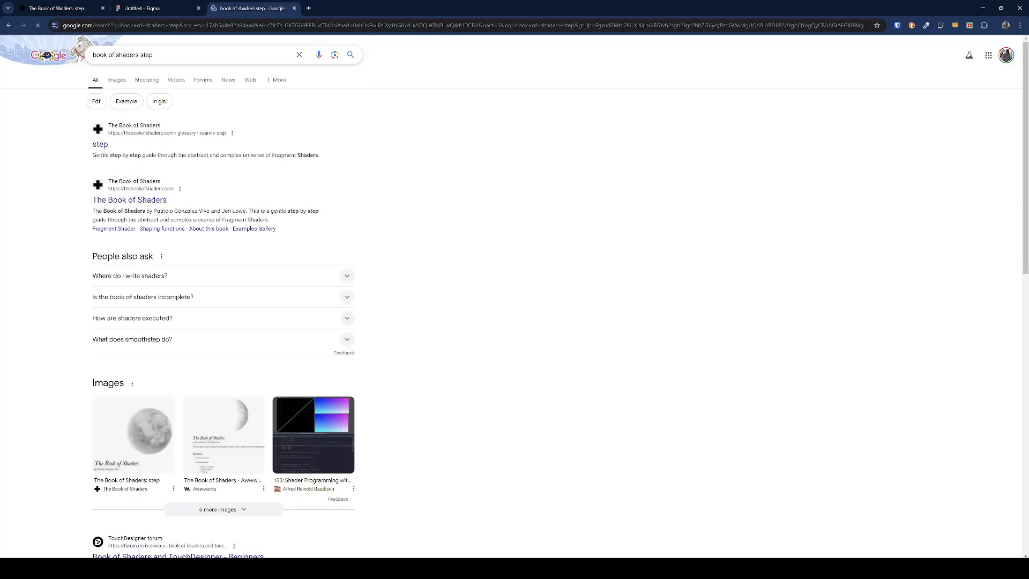
left_click(100, 144)
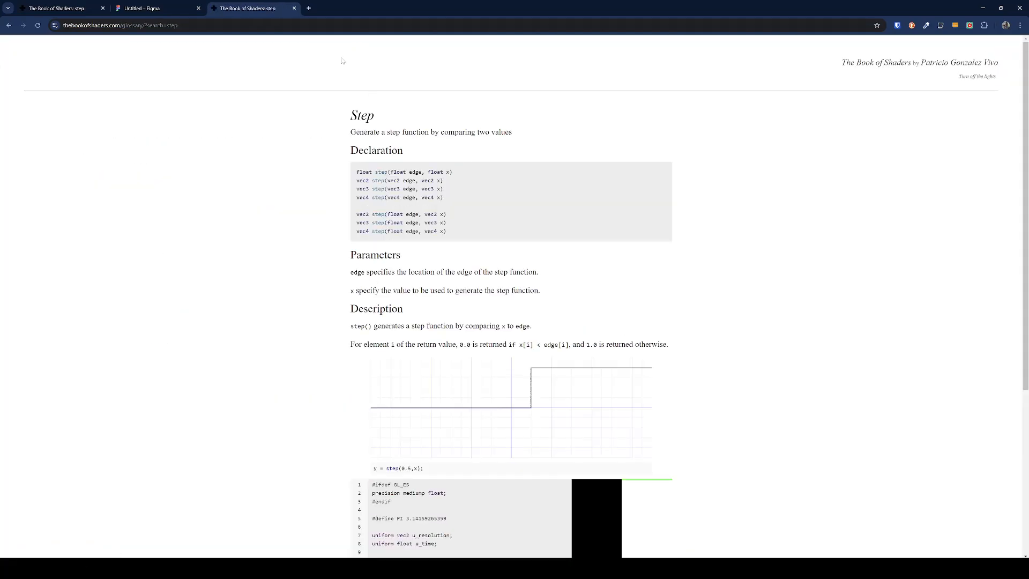
left_click(294, 8)
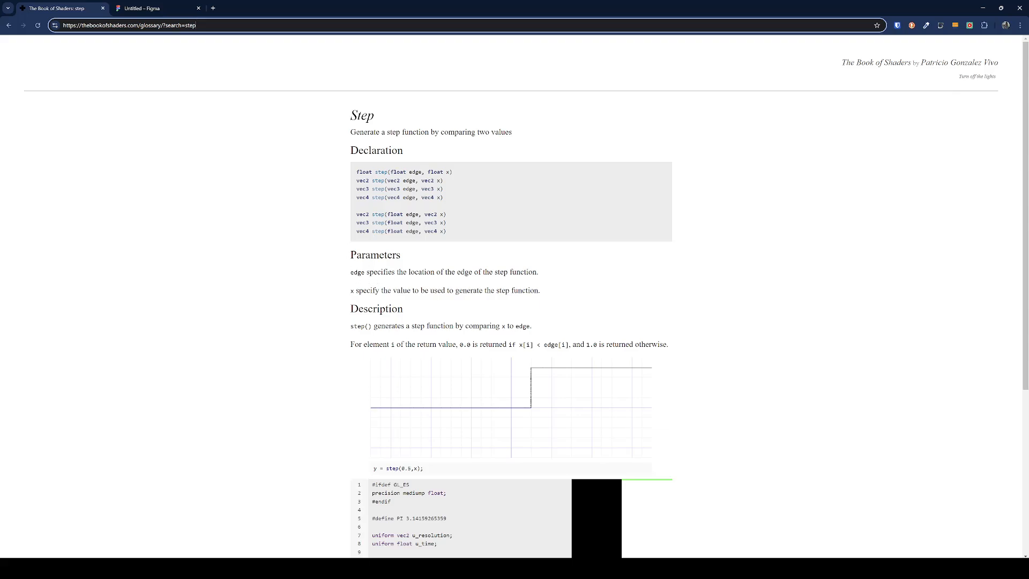
Examine the edge and x parameter descriptions and the graph and sample code on the Step page
left_click_drag(368, 272, 540, 277)
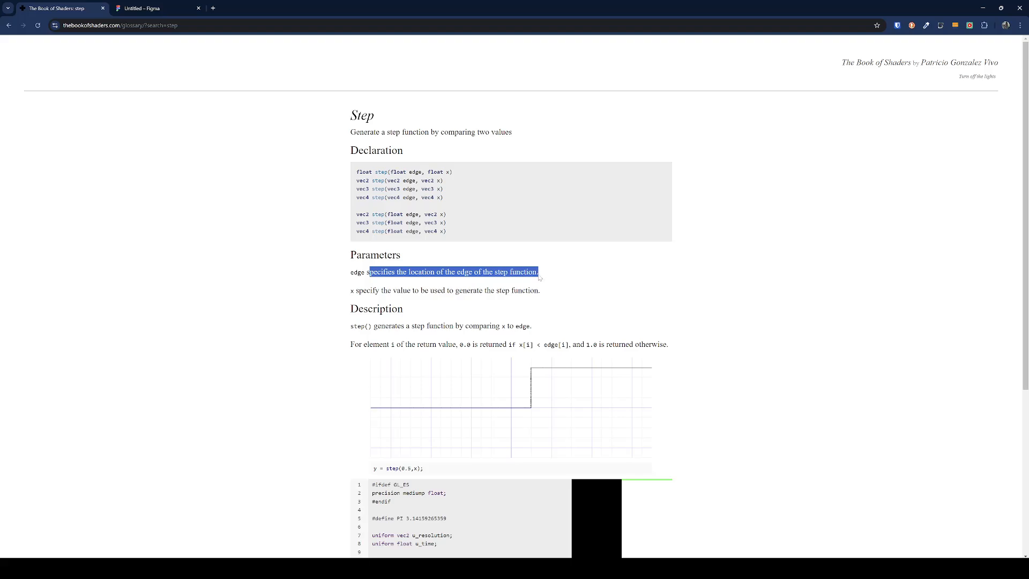
left_click_drag(356, 291, 485, 291)
scroll(504, 325, "down", 2)
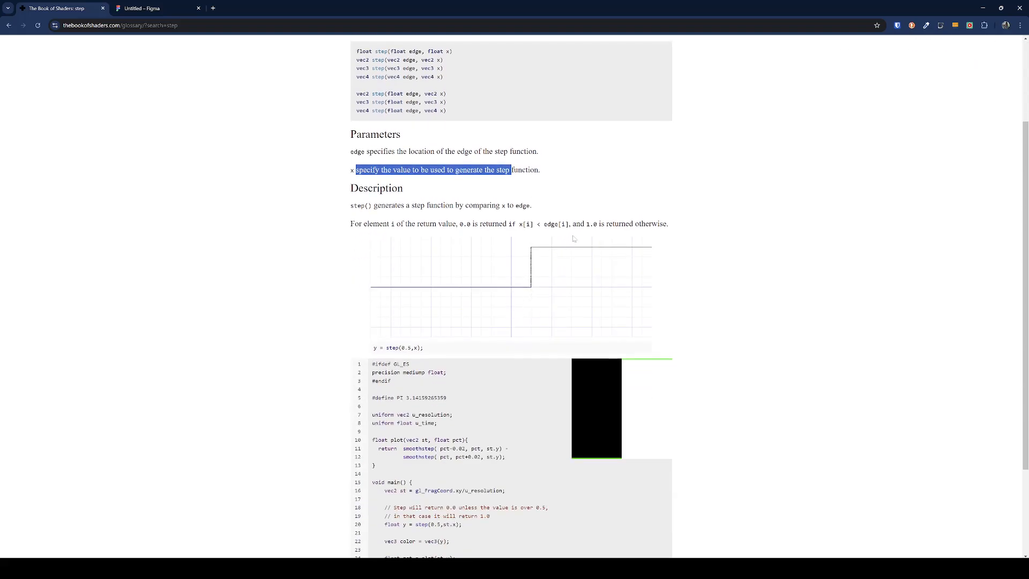
left_click(610, 376)
scroll(612, 374, "down", 2)
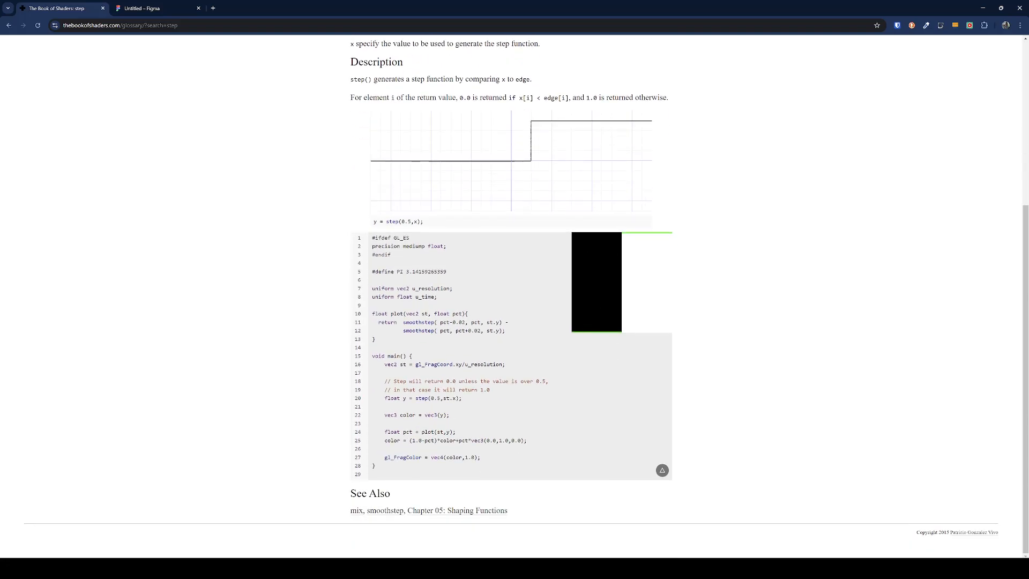
Try edge values from 0.1 to 0.6 in the step() call on line 20 of the sample code, ending on 0.5
left_click(438, 398)
key("Right")
key("BackSpace")
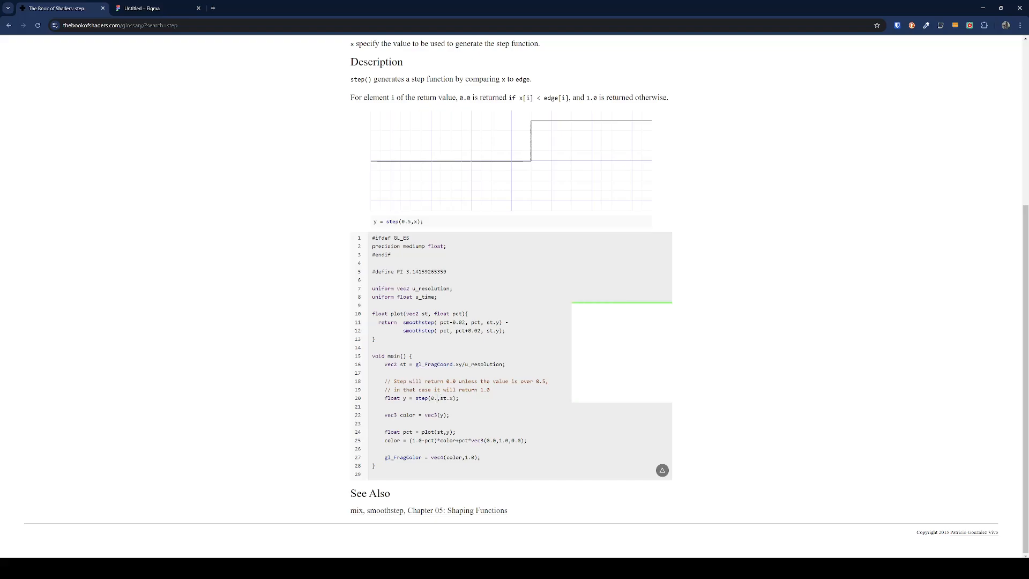
type("2")
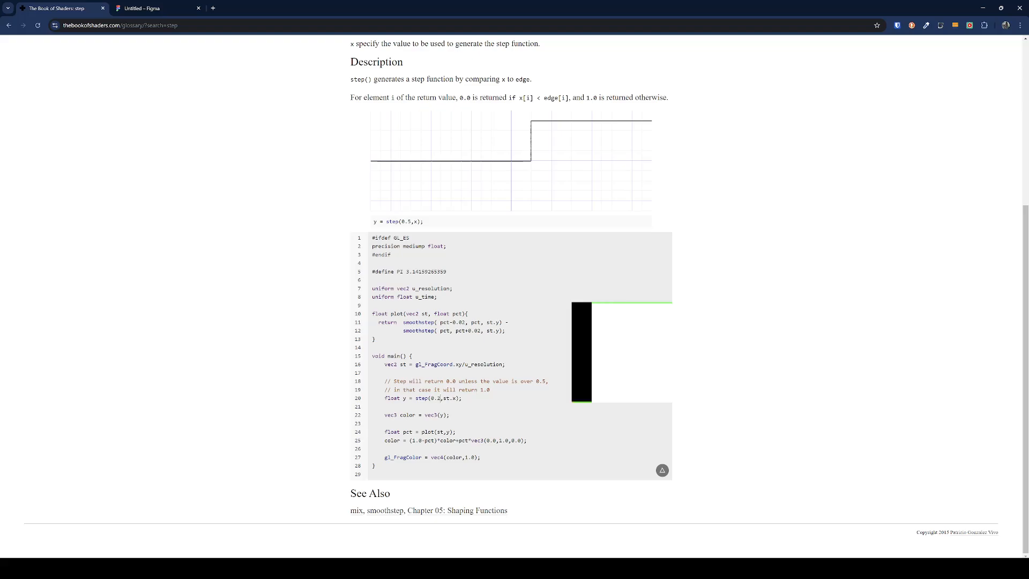
key("BackSpace")
type("1")
key("BackSpace")
type("2")
key("BackSpace")
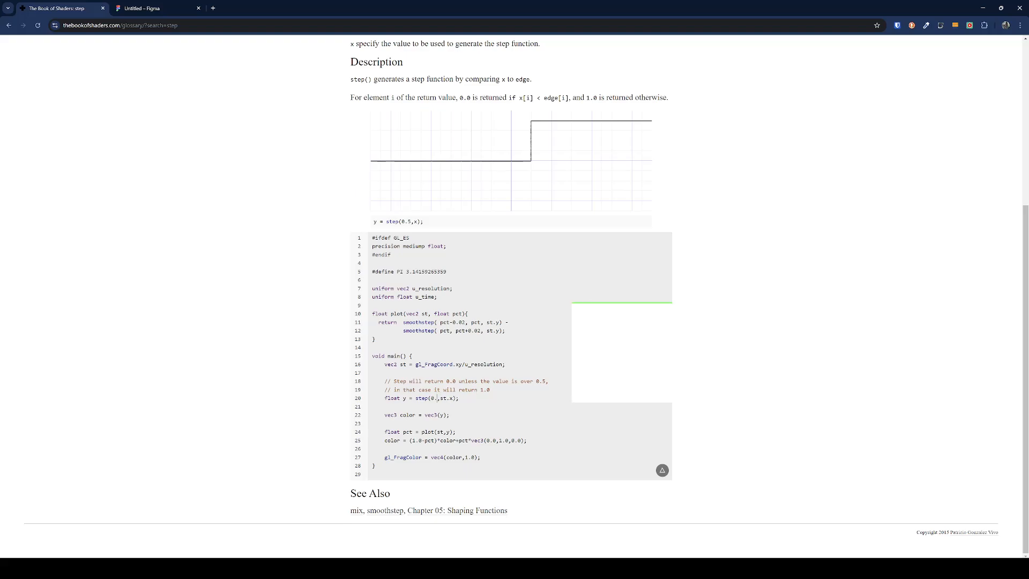
type("4")
key("BackSpace")
type("3")
key("BackSpace")
type("4")
key("BackSpace")
type("5")
key("BackSpace")
type("6")
key("BackSpace")
type("4")
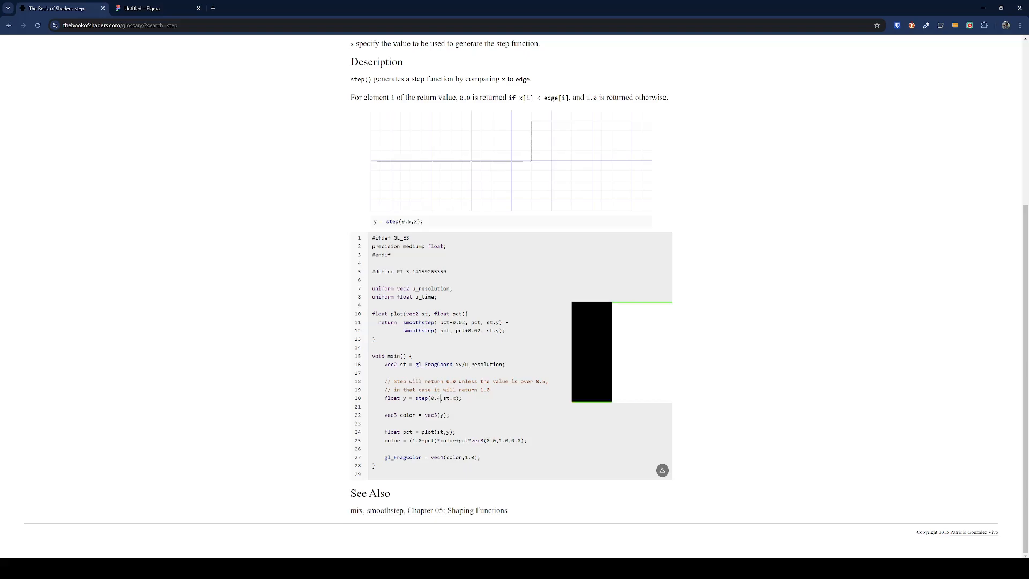
key("BackSpace")
type("5")
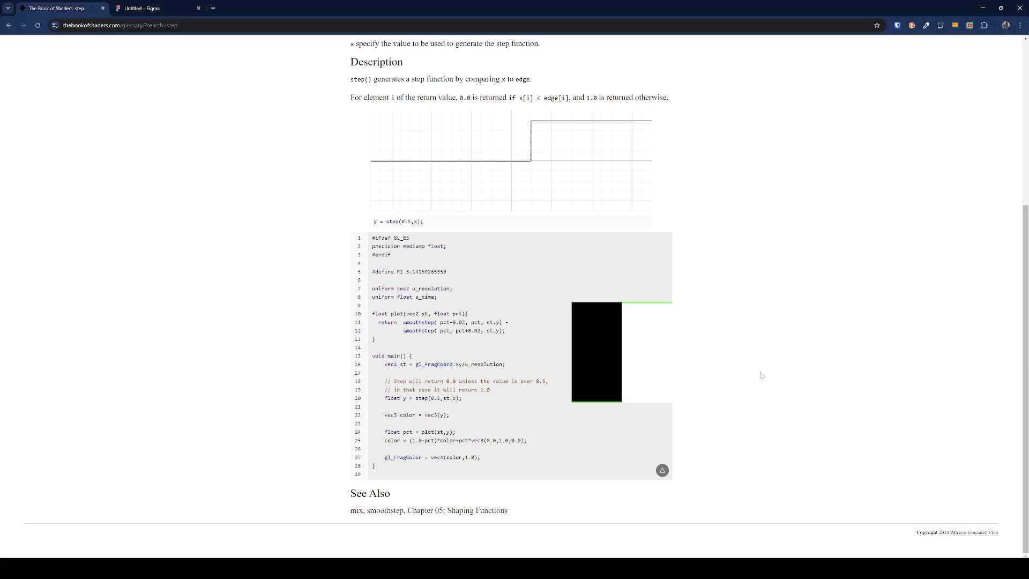
Switch to the Figma document and place both linear gradient stops of the 512 × 512 rectangle at 50% to form a hard edge
left_click(171, 5)
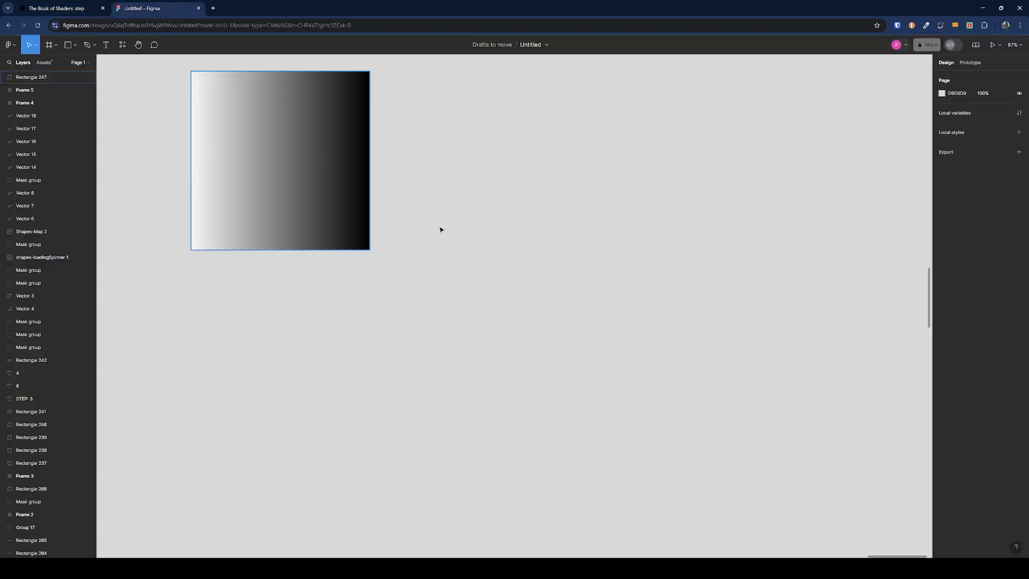
middle_click_drag(441, 227, 657, 368)
left_click(509, 320)
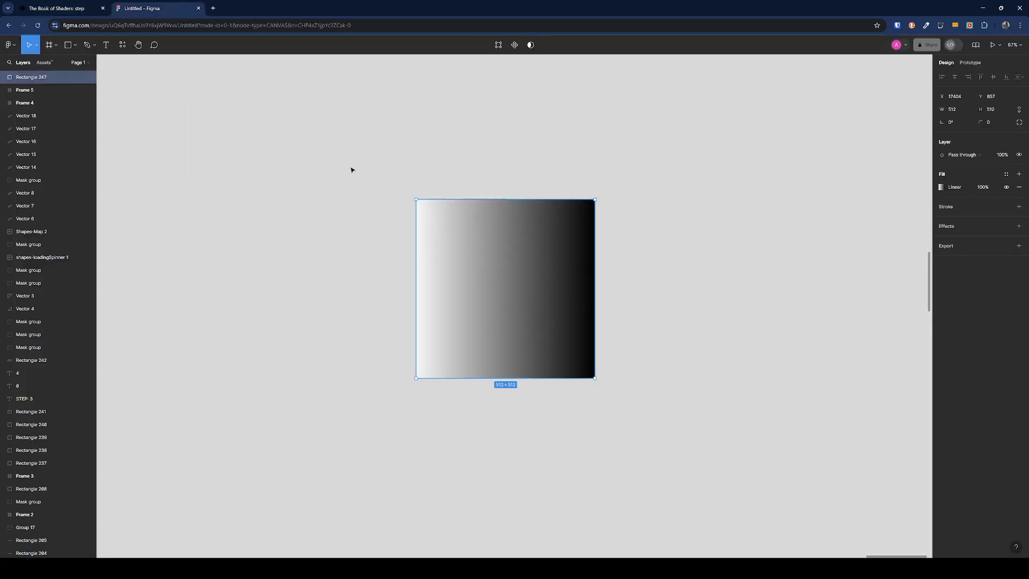
left_click_drag(257, 166, 711, 440)
left_click(686, 417)
left_click(492, 261)
left_click(941, 188)
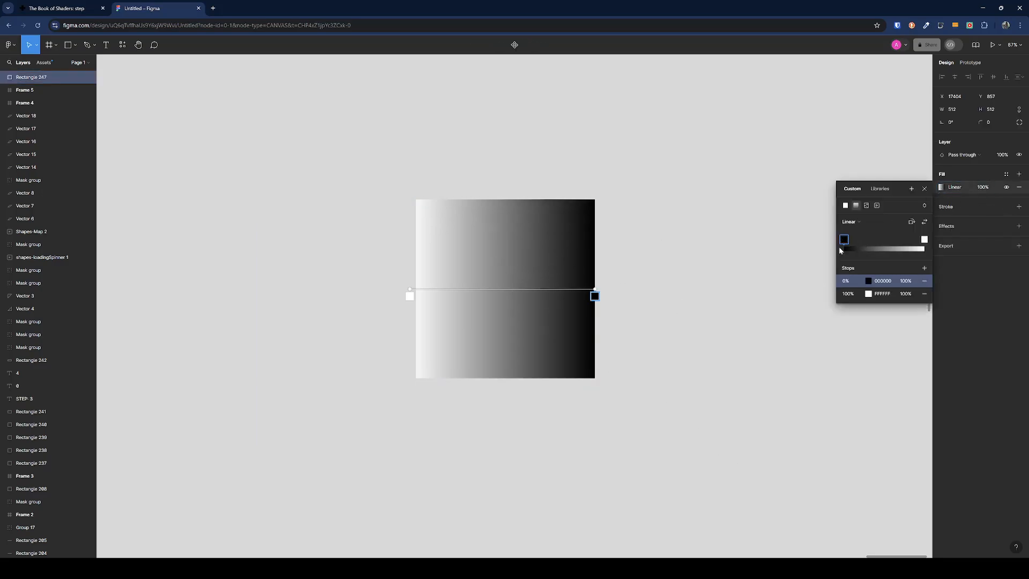
left_click_drag(845, 242, 884, 242)
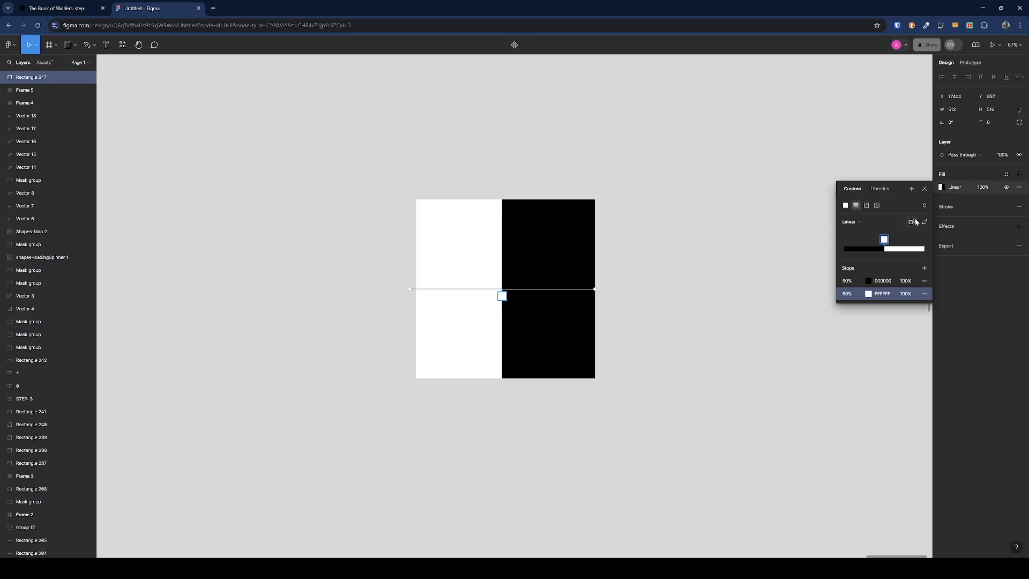
Shift the rectangle's hard gradient edge to 81% and 29%, and restore the black stop to 0% and the white stop to 100%
left_click_drag(885, 242, 910, 242)
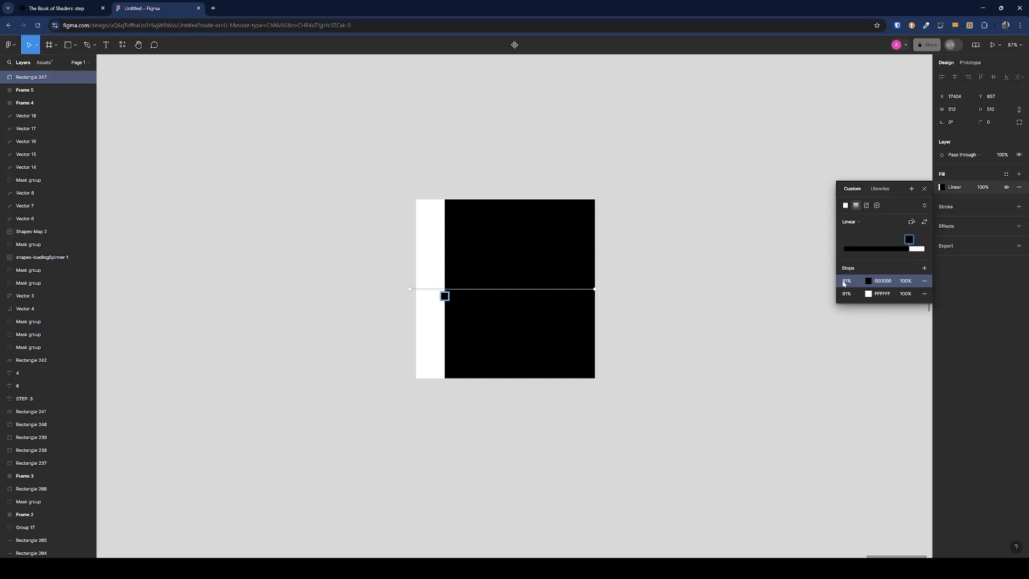
left_click_drag(910, 240, 869, 243)
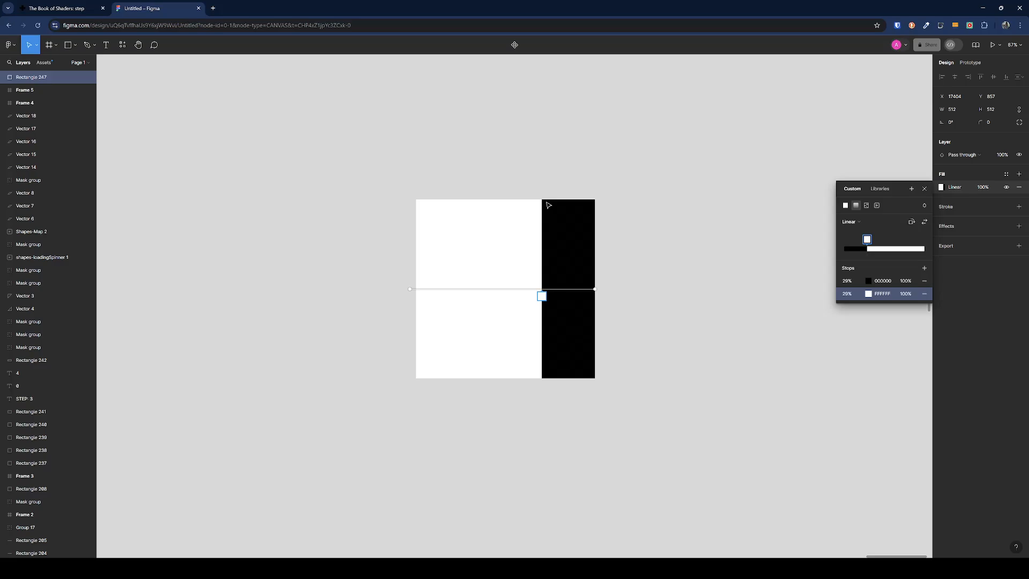
left_click_drag(868, 241, 931, 242)
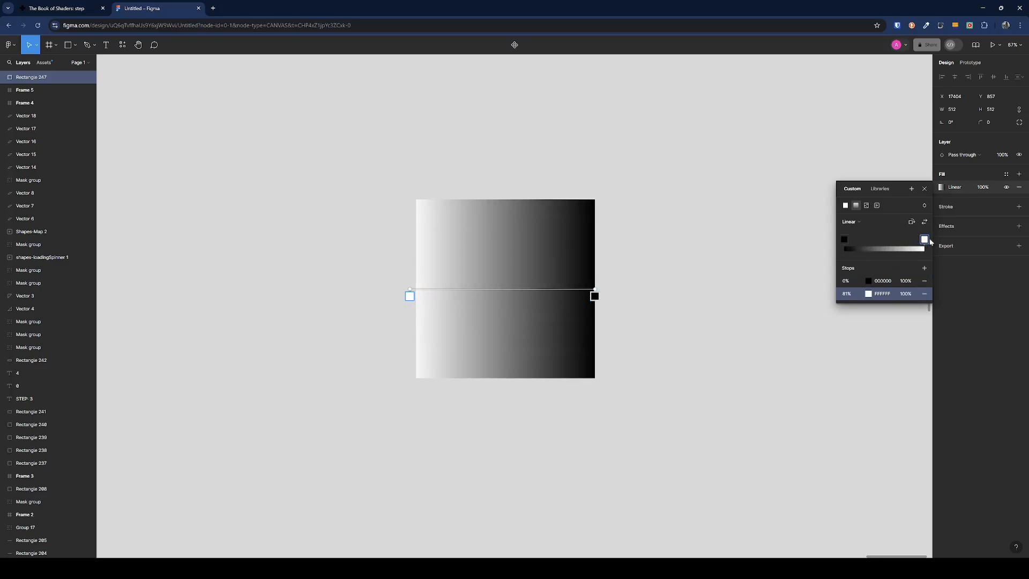
left_click(844, 239)
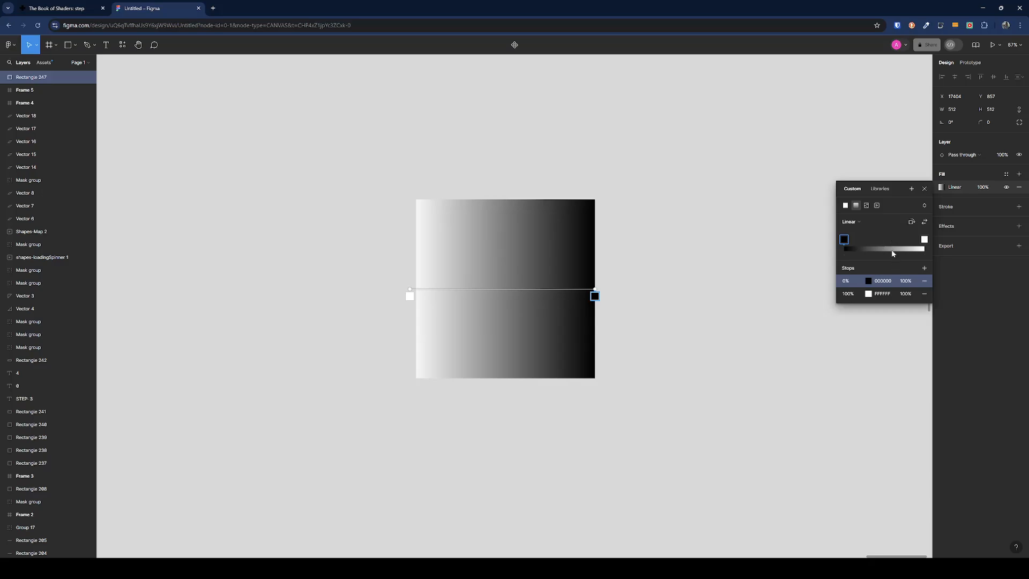
Switch back to Unreal Engine and delete every node feeding the M_UI_Step1 output node
mouse_move(578, 568)
left_click(615, 523)
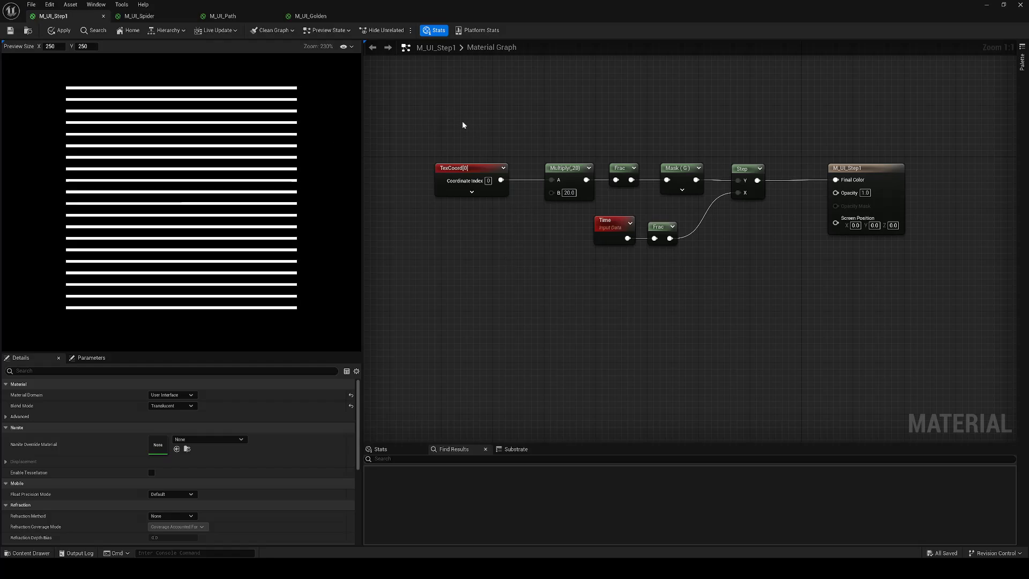
left_click_drag(448, 126, 786, 310)
key("Delete")
Add a TextureCoordinate node and connect its output to the Final Color input of M_UI_Step1
right_click(582, 164)
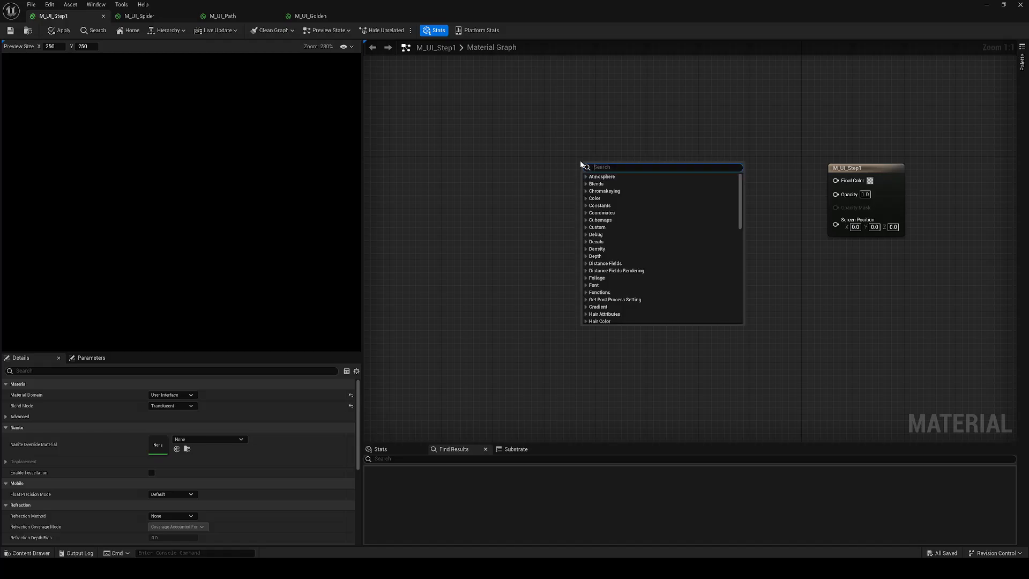
type("text")
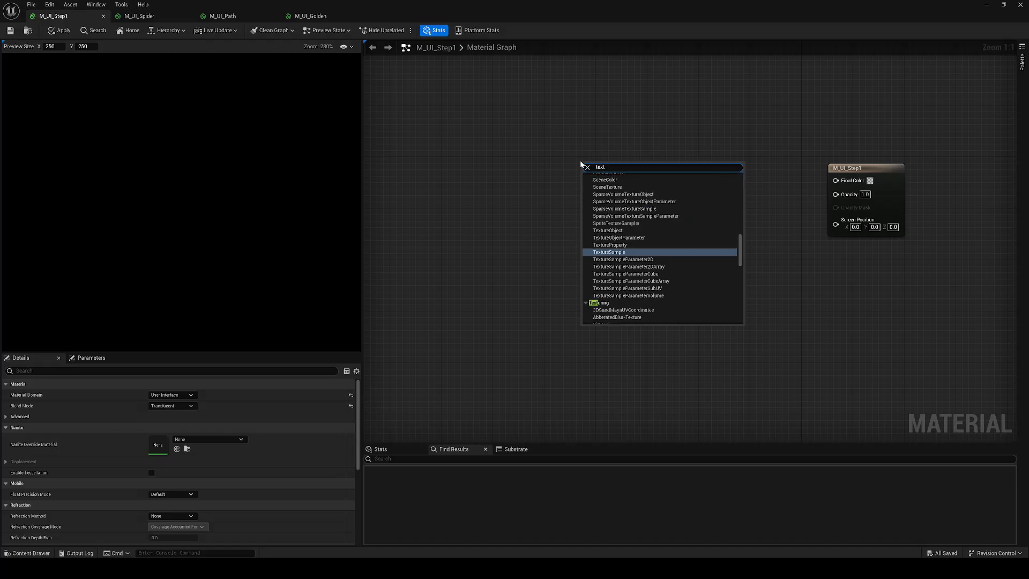
type("urecoord")
key("Return")
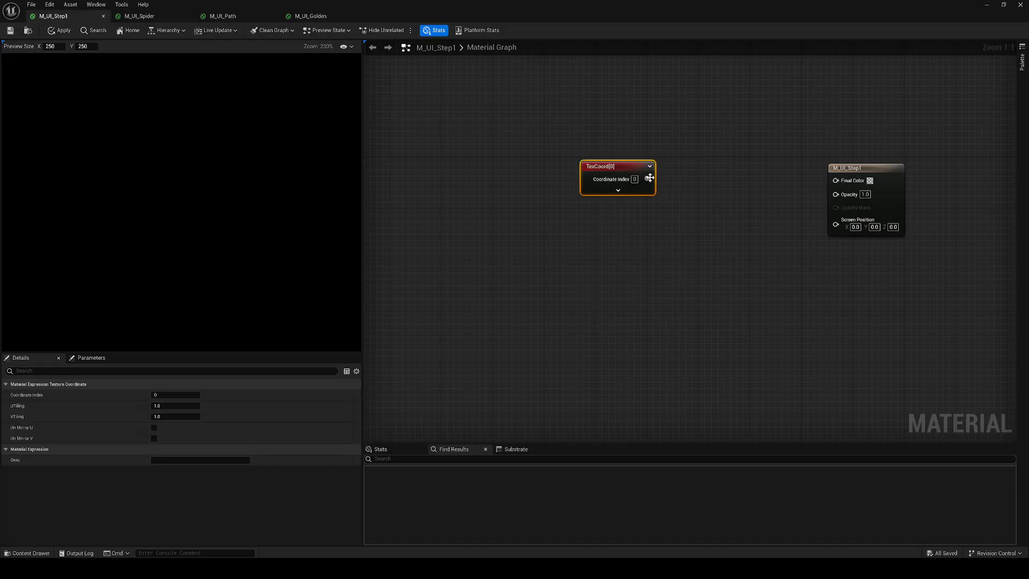
left_click_drag(650, 178, 562, 156)
left_click(412, 180)
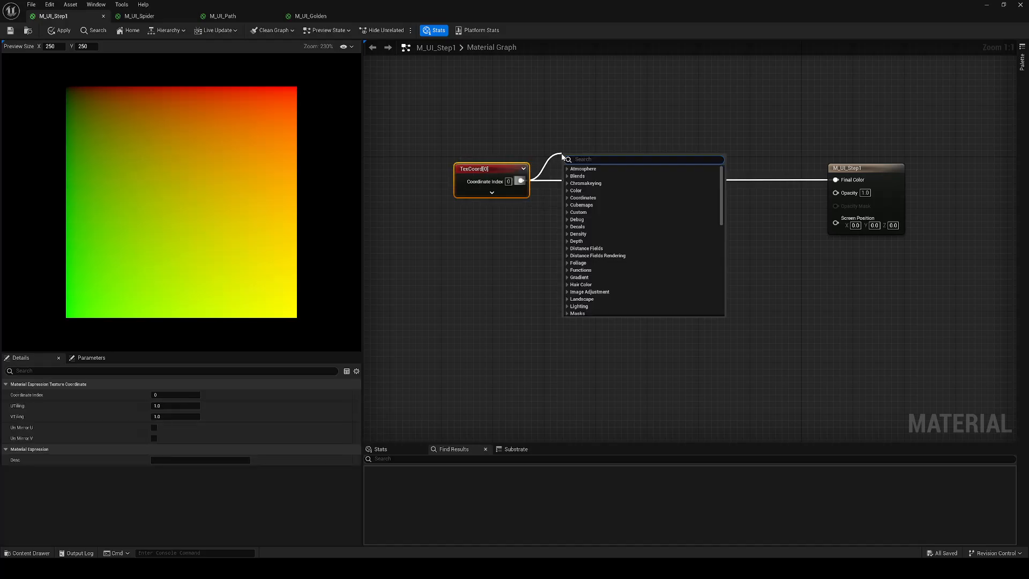
Try inserting a Multiply node after the TexCoord node, and undo the insertion
type("mu")
left_click(583, 211)
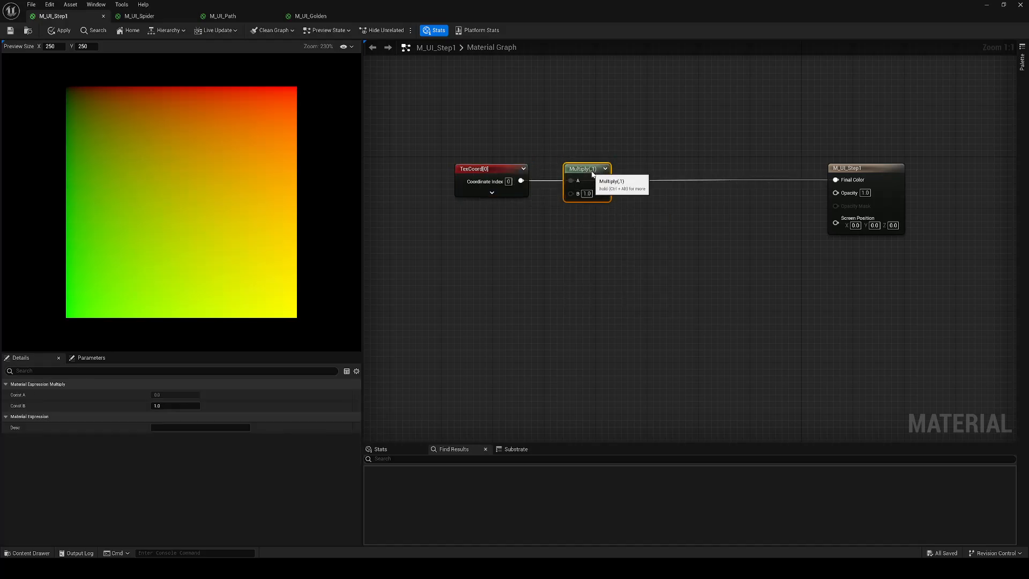
key("ctrl+z")
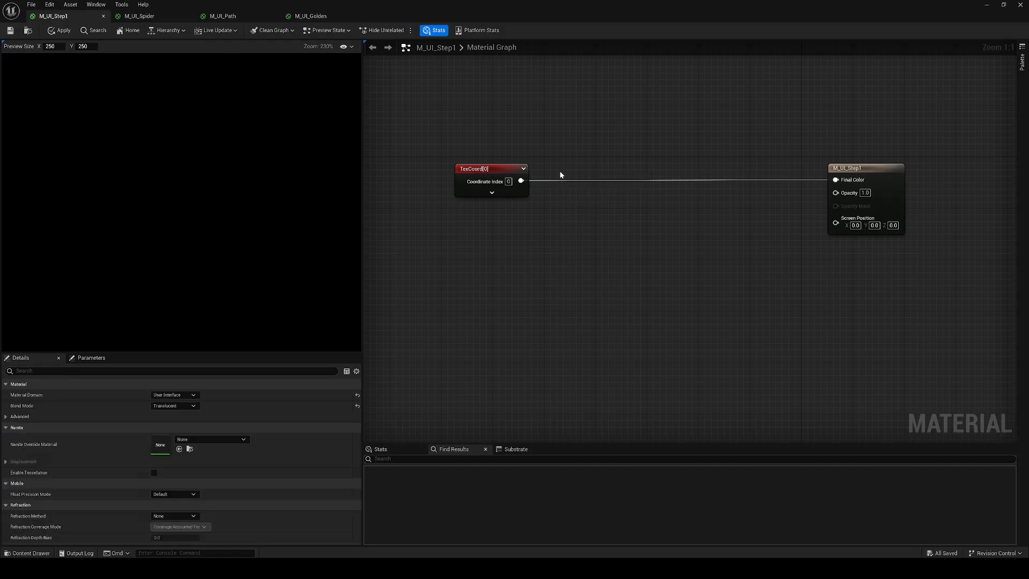
Insert a ComponentMask node after TexCoord, keep only its R channel, and connect its output to Final Color
left_click_drag(523, 182, 558, 170)
type("c")
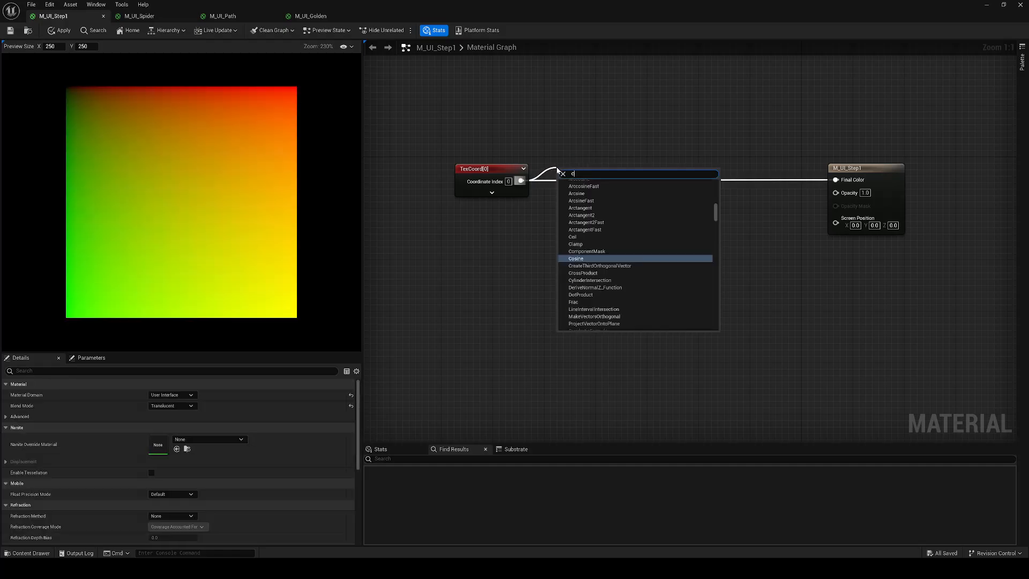
type("ompo")
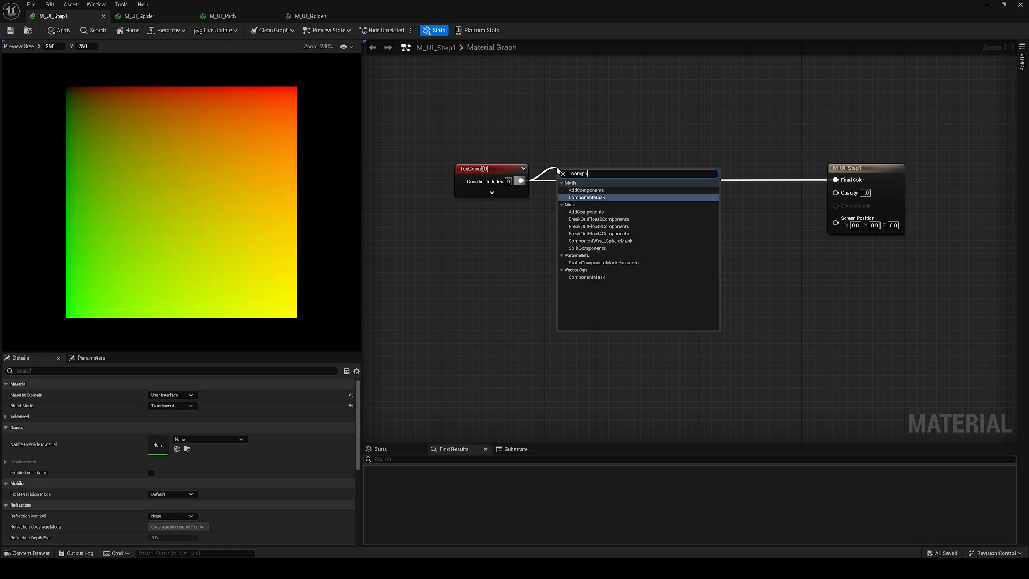
key("Return")
left_click_drag(580, 183, 599, 179)
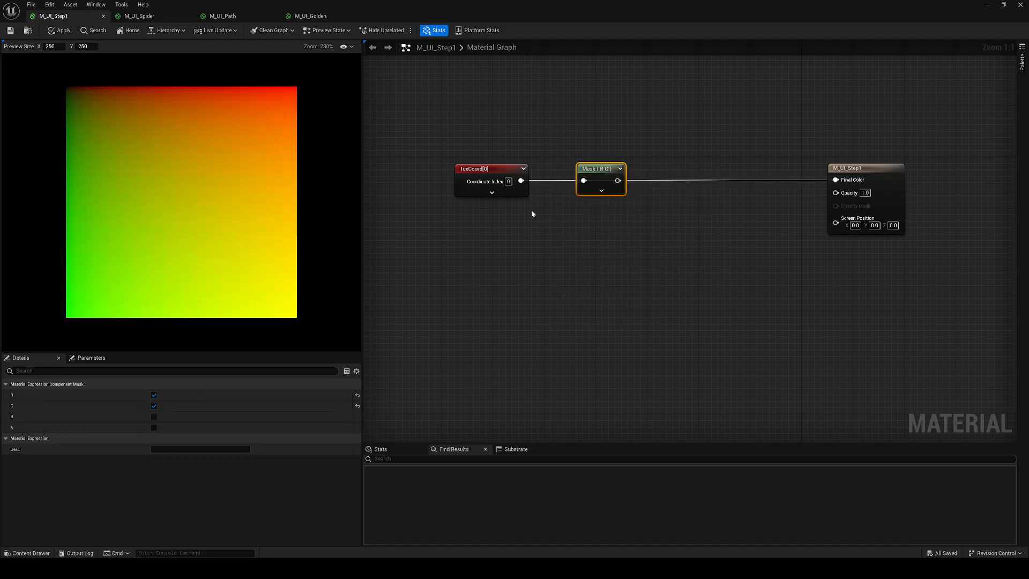
left_click(154, 406)
left_click_drag(613, 181, 835, 180)
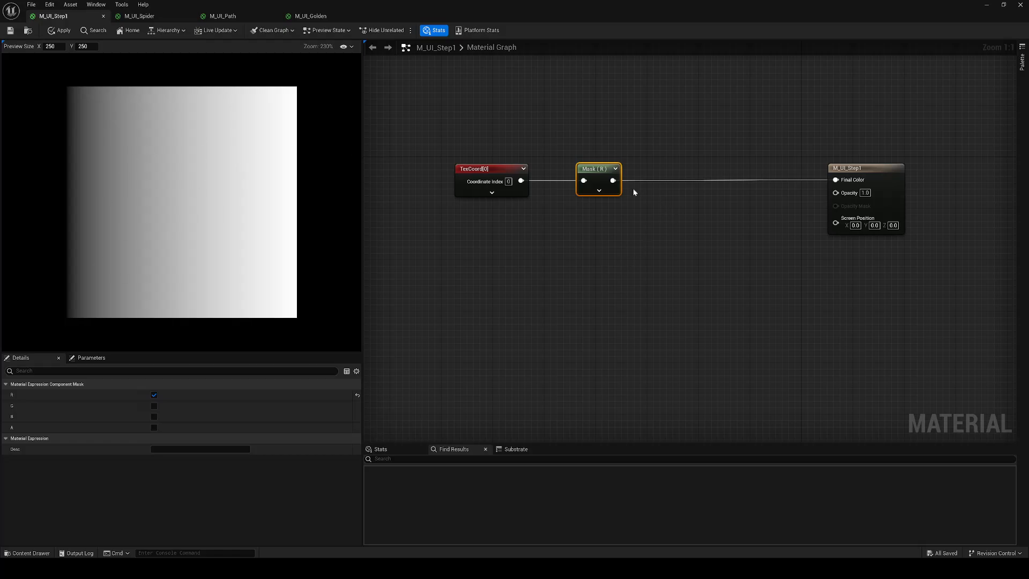
Feed the mask into the Y input of a new Step node, connect it to Final Color, and set X to 0.5
left_click_drag(611, 182, 678, 168)
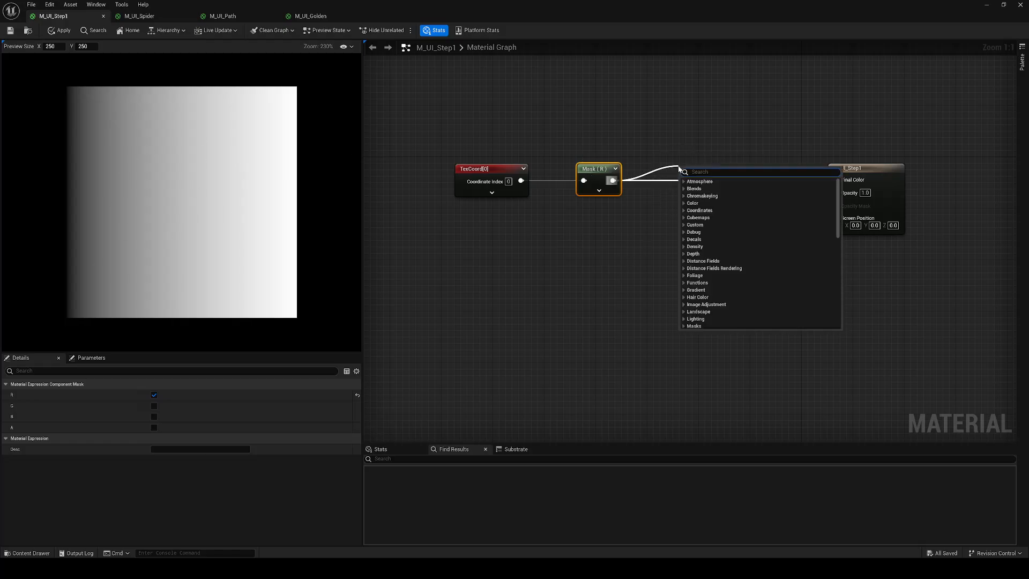
type("step")
key("Return")
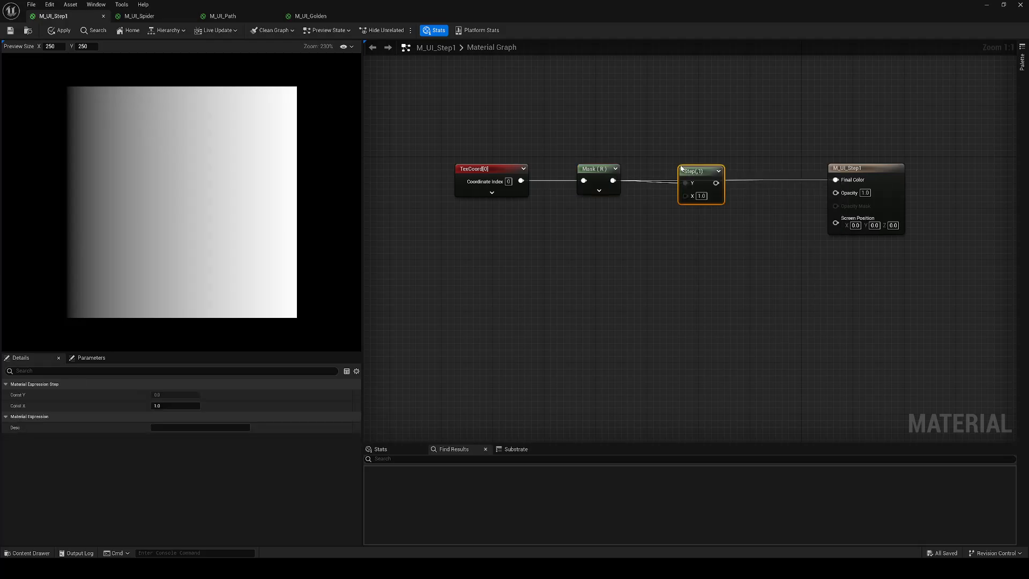
left_click_drag(712, 186, 719, 184)
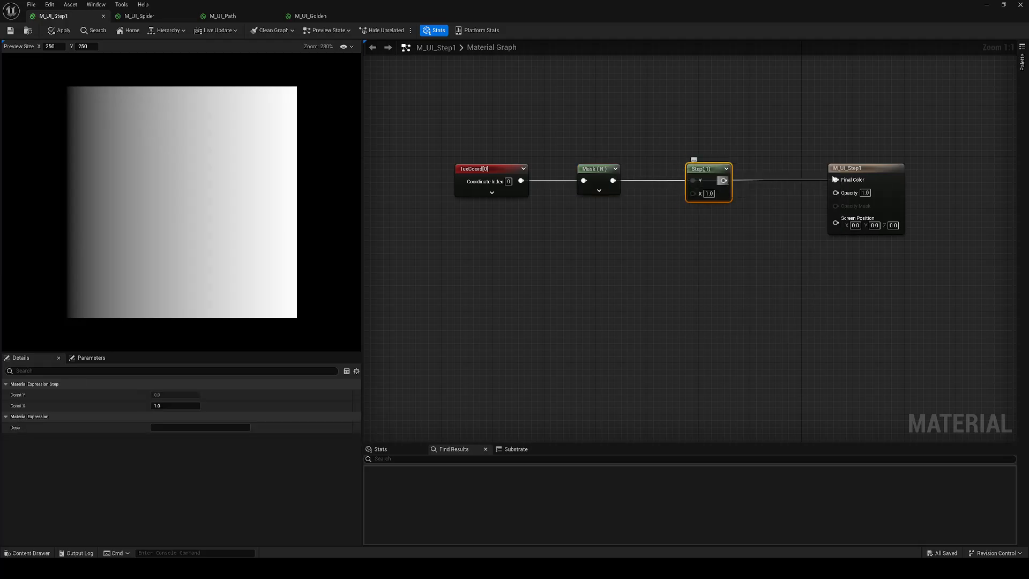
left_click(709, 194)
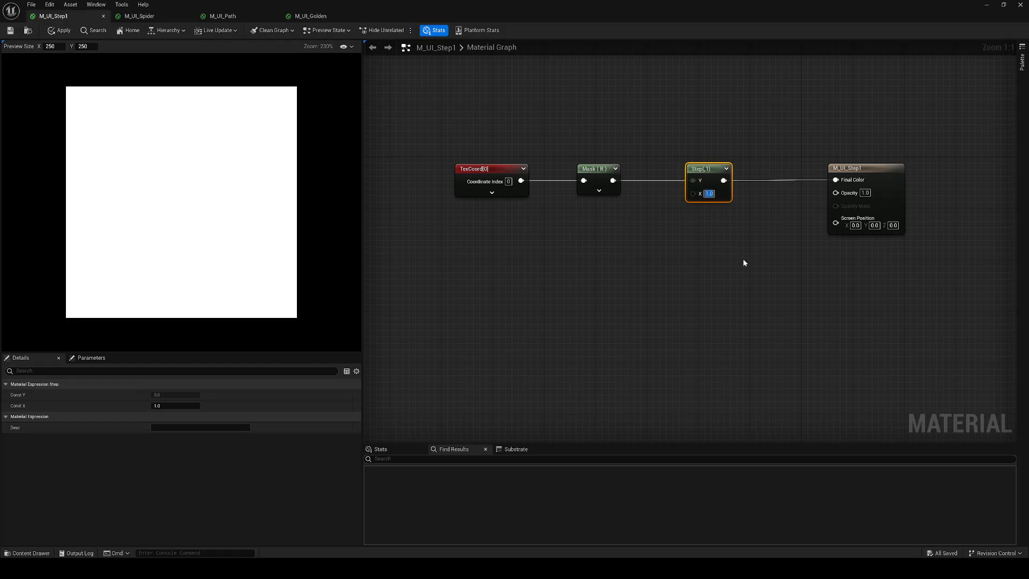
type("0.5")
key("Return")
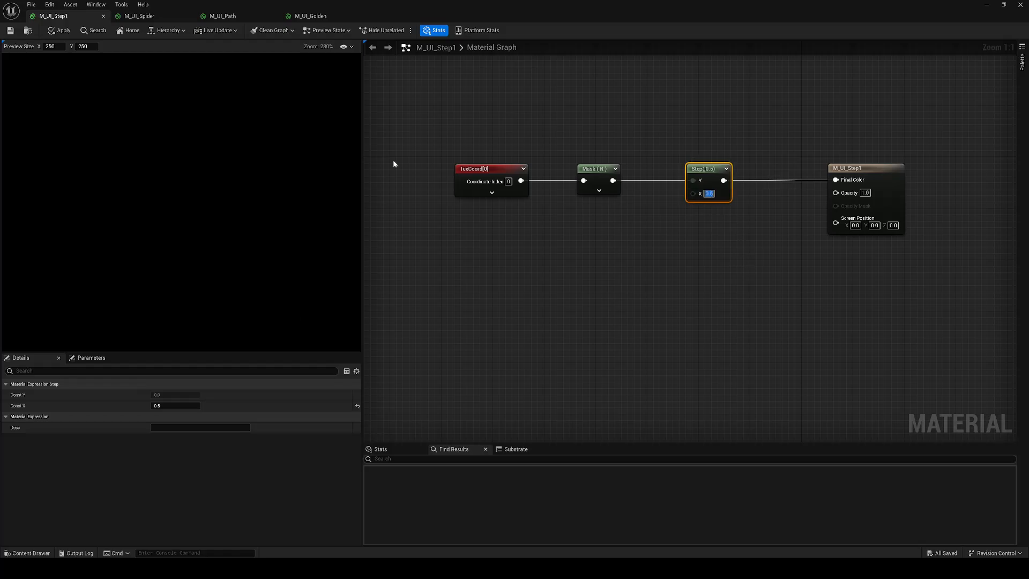
Enable the border display around the material preview
left_click(346, 46)
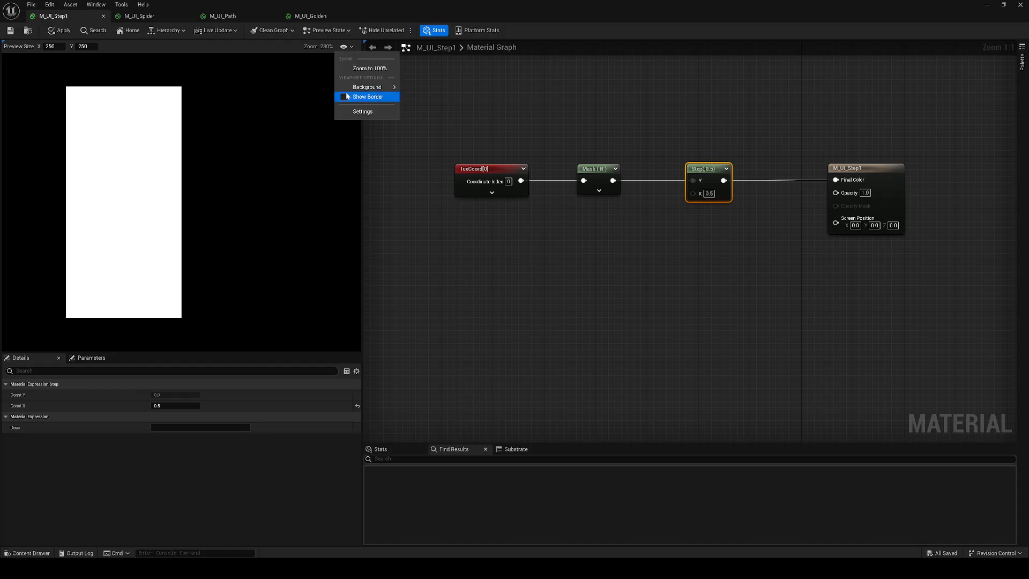
left_click(368, 96)
left_click(588, 204)
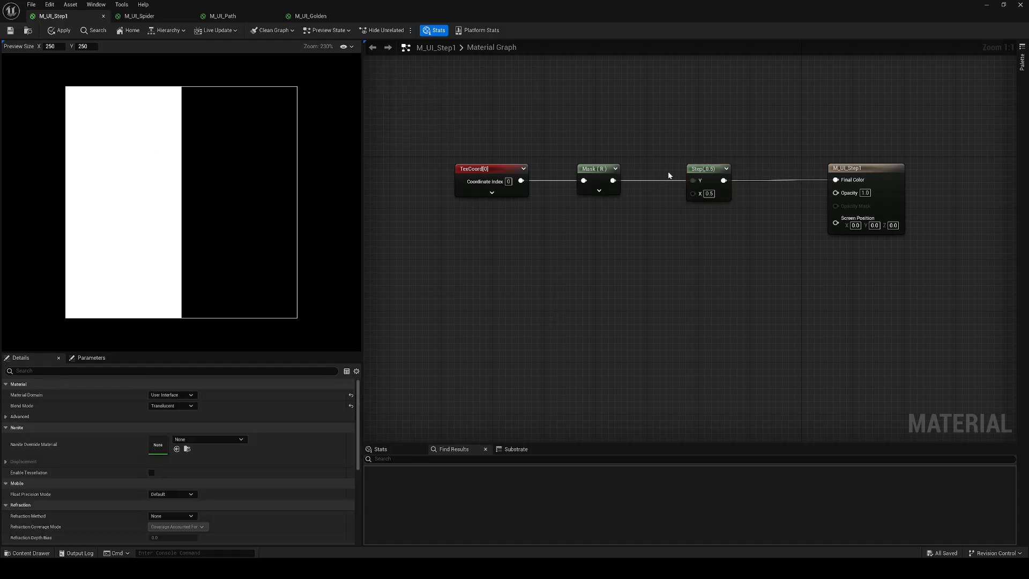
Add a Time node followed by a Frac node, connect Frac to the Step node's X input, and space the nodes apart
right_click(574, 251)
type("time")
key("Return")
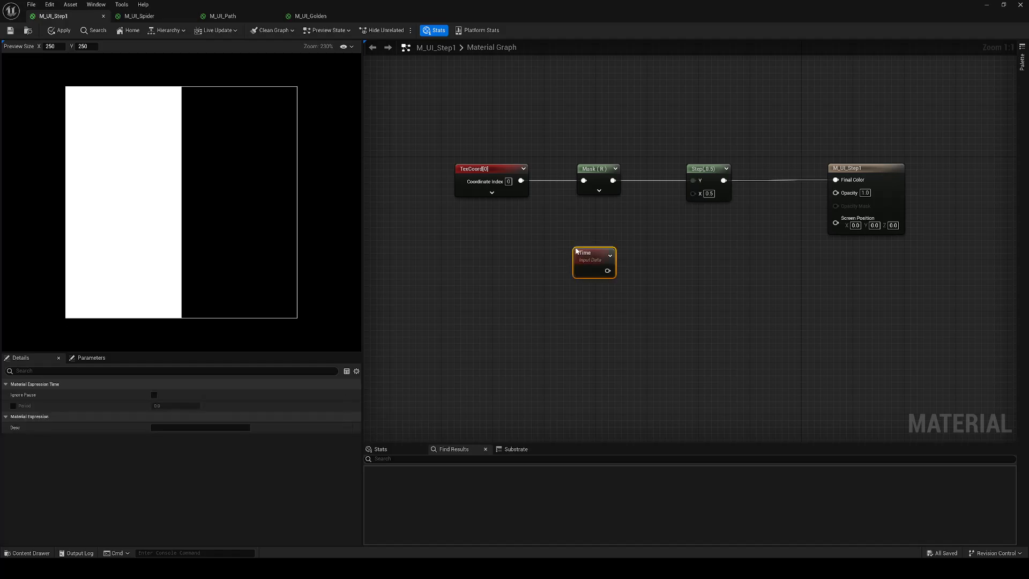
left_click_drag(608, 271, 730, 169)
type("frac")
left_click(662, 282)
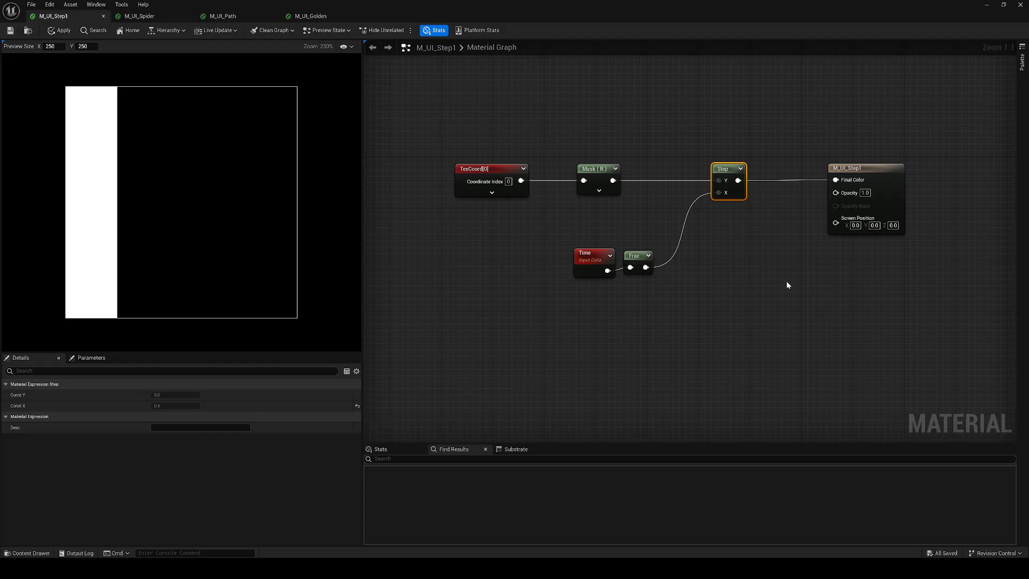
left_click_drag(596, 262, 555, 261)
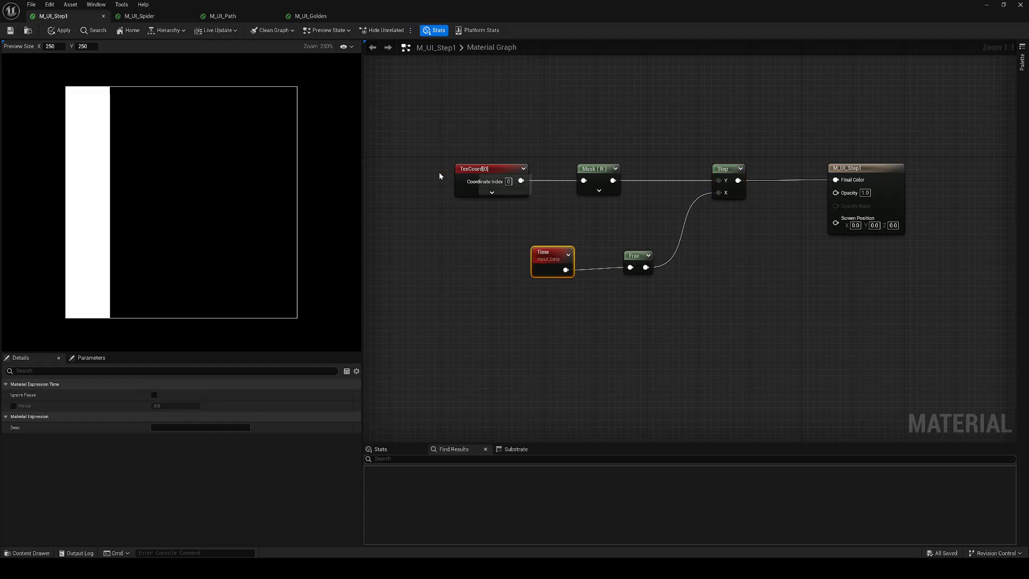
Make room beside TexCoord and add a Multiply node fed by its output, with B set to 20
mouse_move(485, 171)
left_mouse_down()
mouse_move(401, 170)
mouse_move(465, 167)
left_mouse_up()
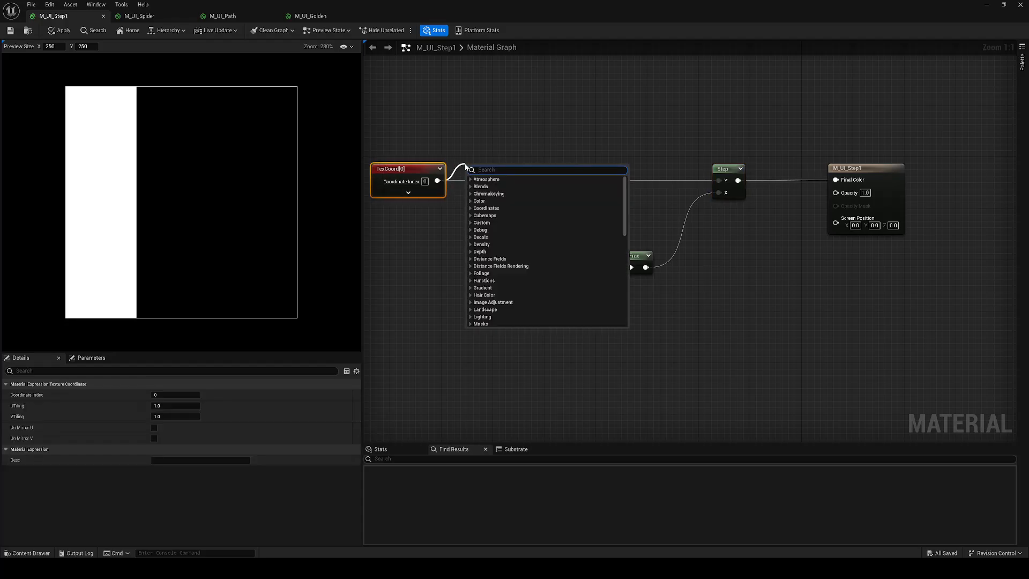
type("mult")
key("Return")
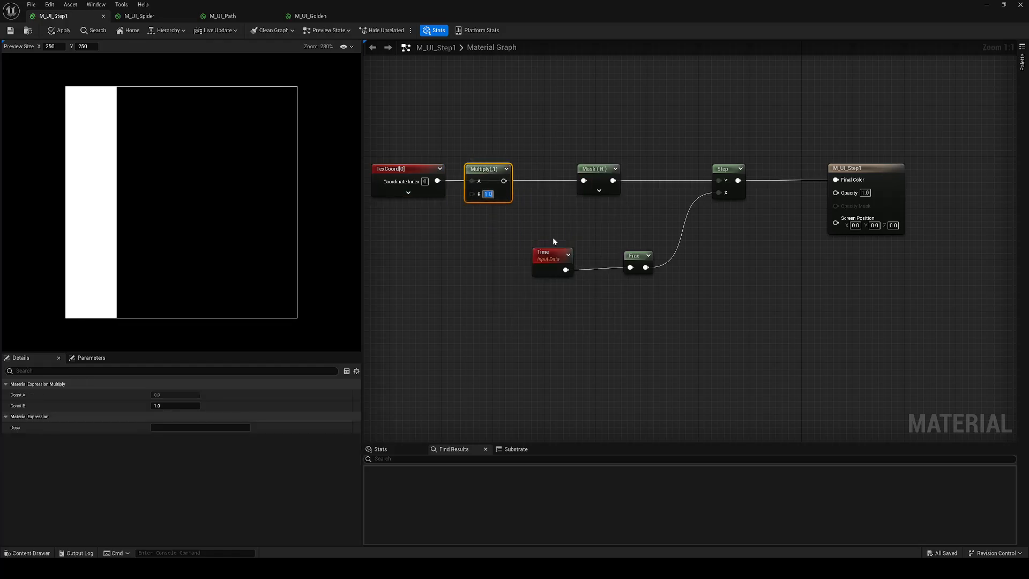
type("20")
key("Return")
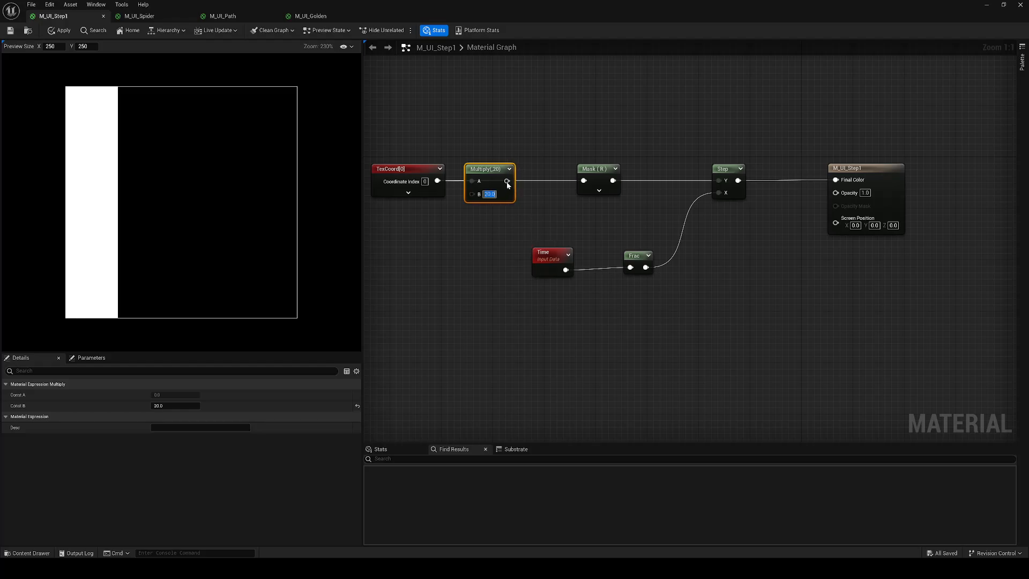
Insert a Frac node between the Multiply node and the Mask node
left_click_drag(507, 181, 544, 169)
type("frac")
left_click(556, 195)
Switch the Mask node from R to G, and disconnect the time-driven Frac from the Step node's X input
left_click(592, 169)
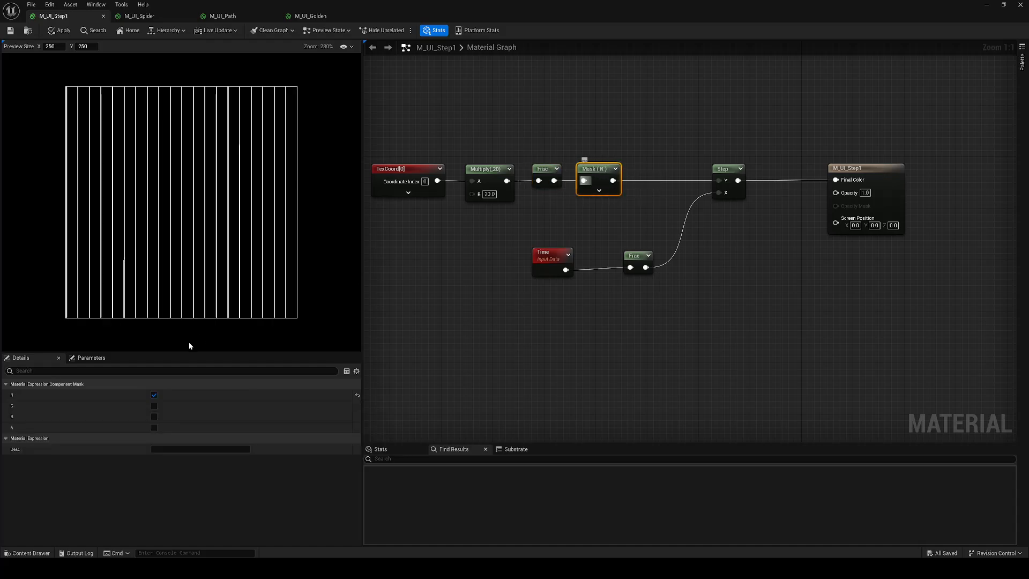
left_click(154, 395)
left_click(154, 406)
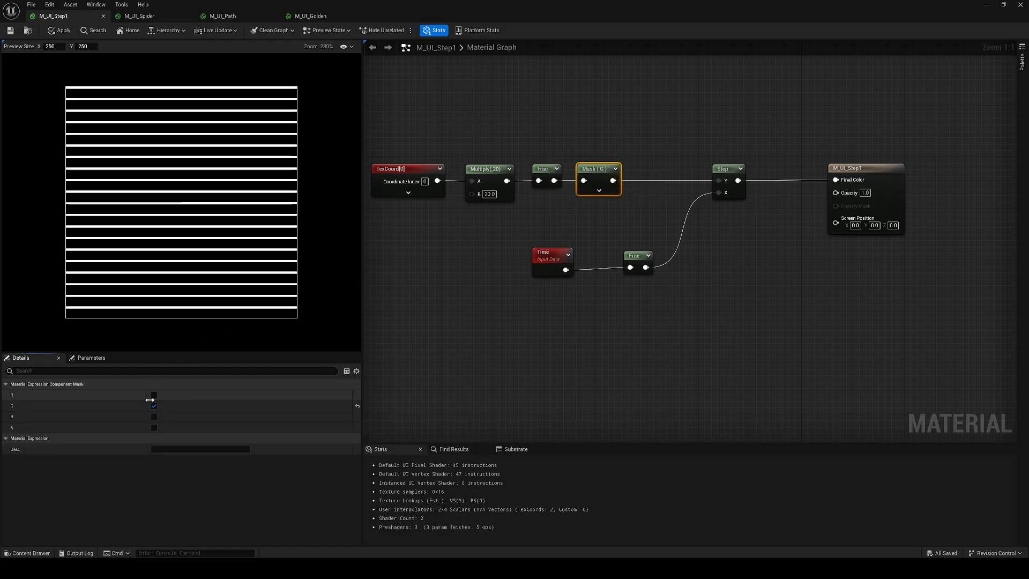
left_click(718, 193, "alt")
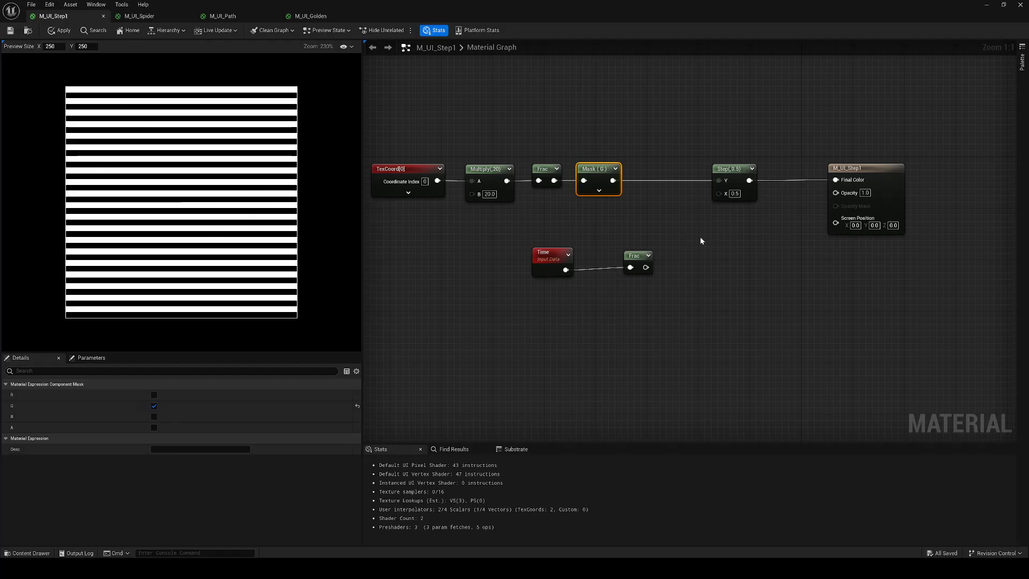
left_click_drag(730, 170, 709, 170)
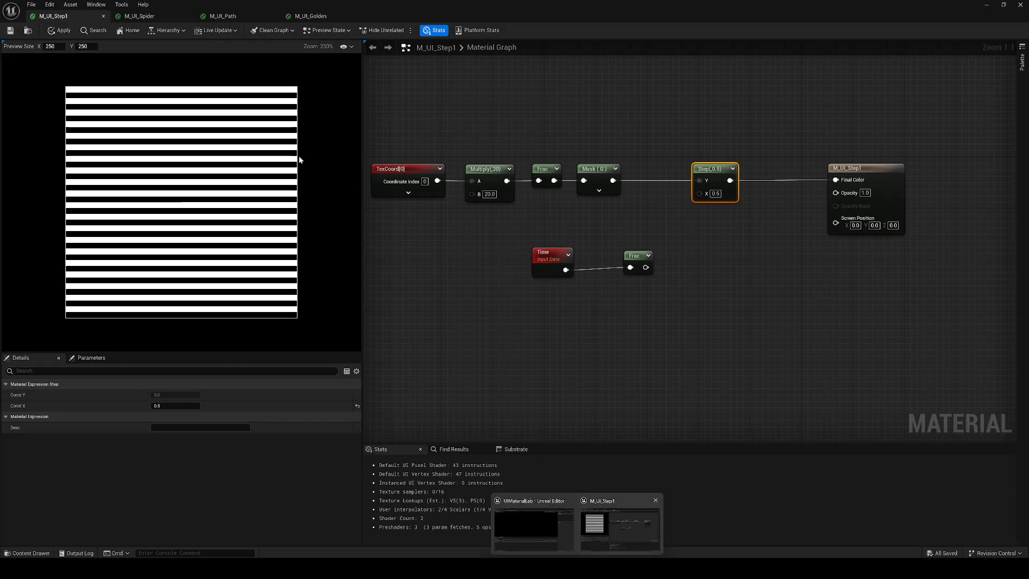
Open the M_UI_Spider material, stop previewing its Step node to view the full effect enlarged, and locate that Step node
left_click(151, 20)
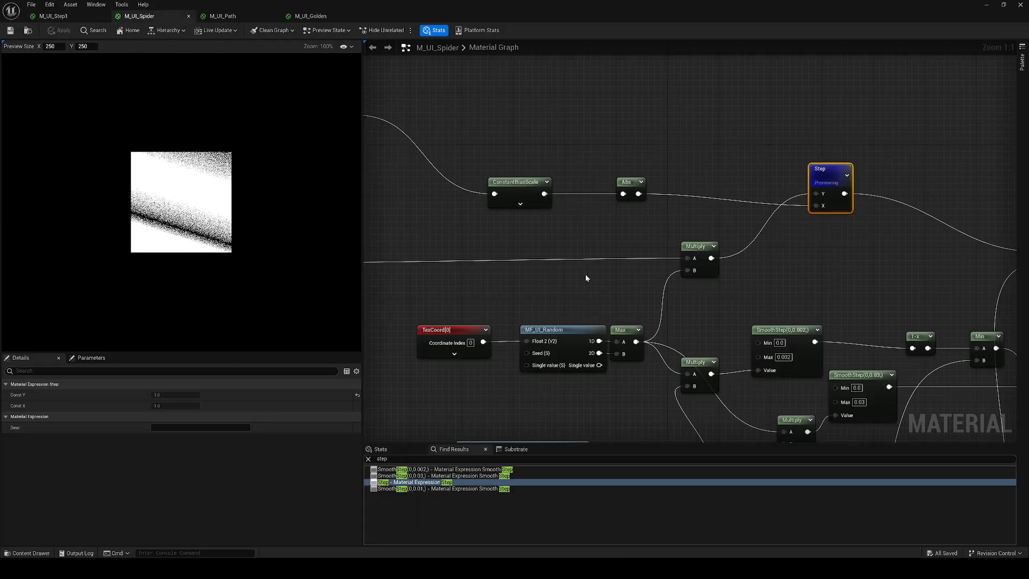
left_click(887, 194)
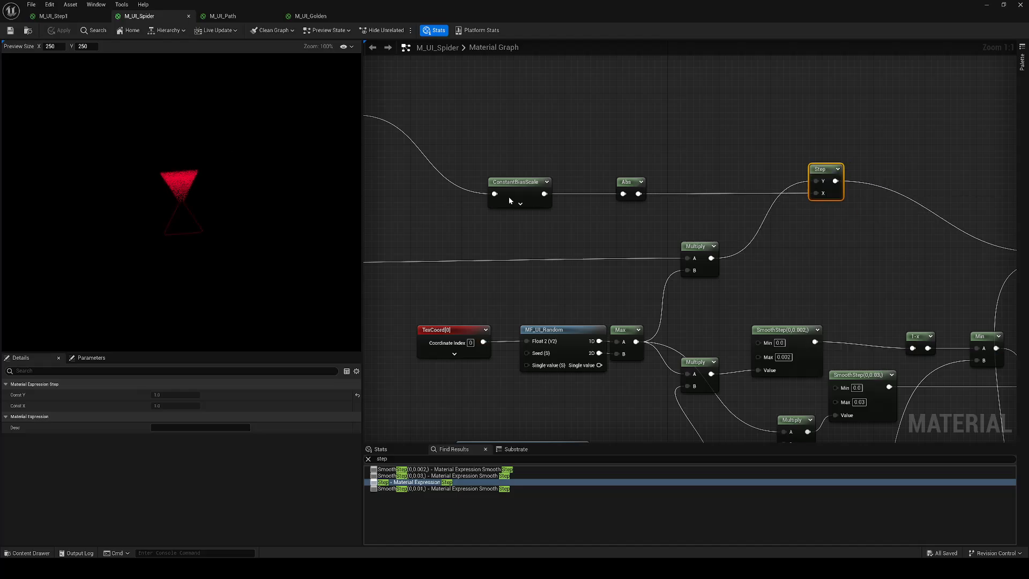
scroll(182, 187, "up", 5)
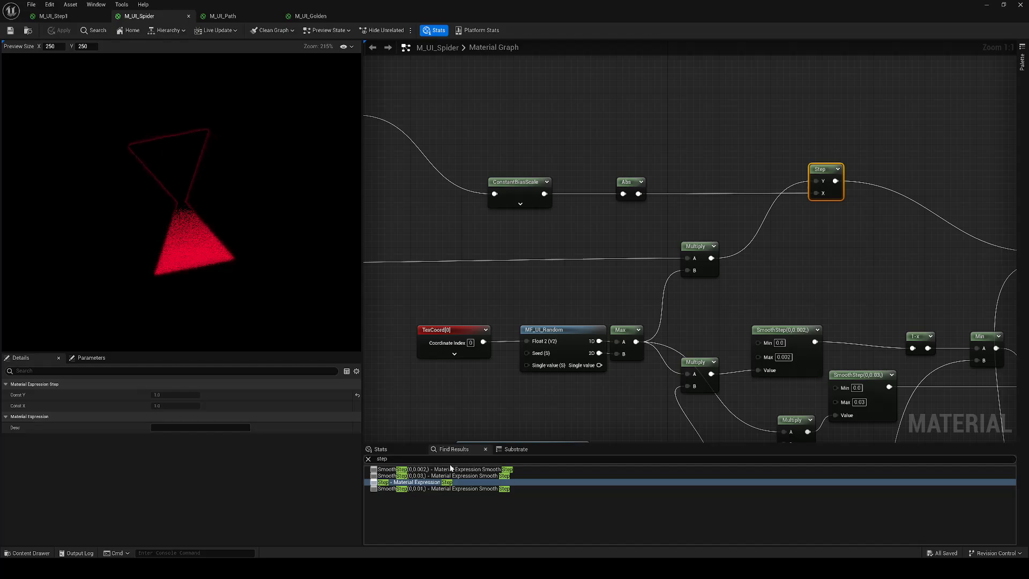
left_click(415, 482)
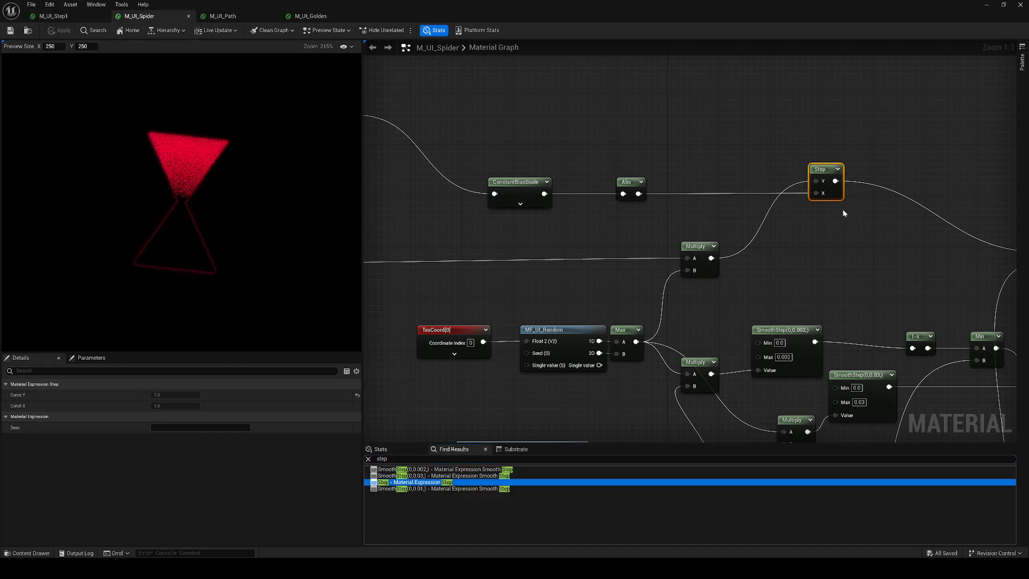
left_click(826, 169)
Preview the Abs node and the Multiply node that feed the Step node in M_UI_Spider
right_click_drag(621, 197, 705, 184)
right_click(705, 184)
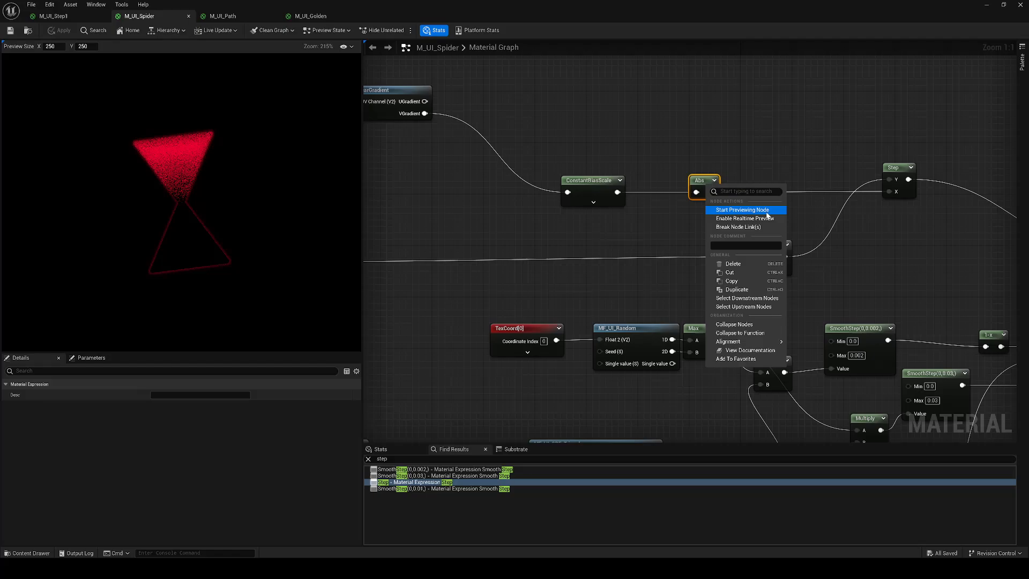
left_click(764, 209)
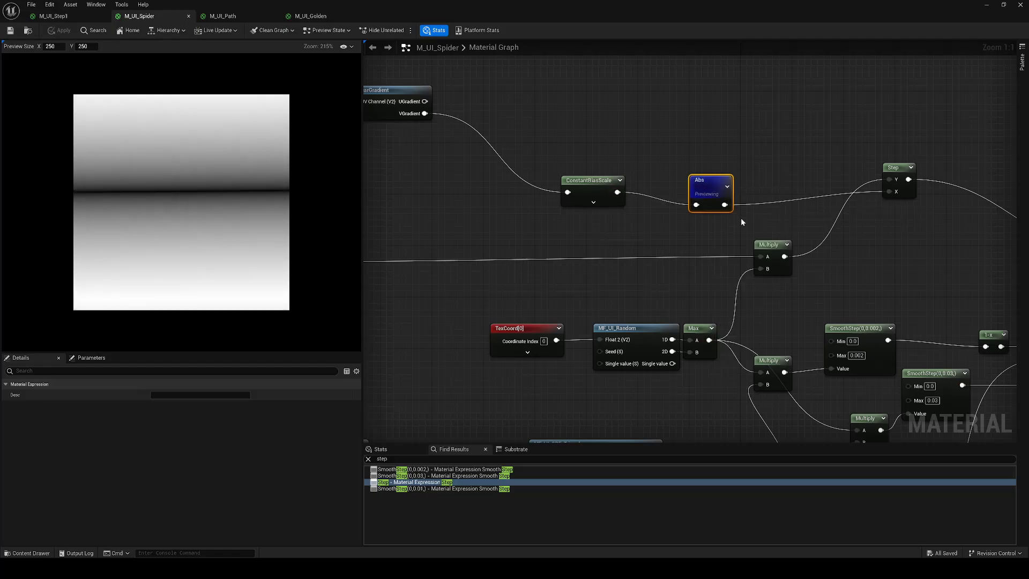
right_click(780, 249)
left_click(838, 282)
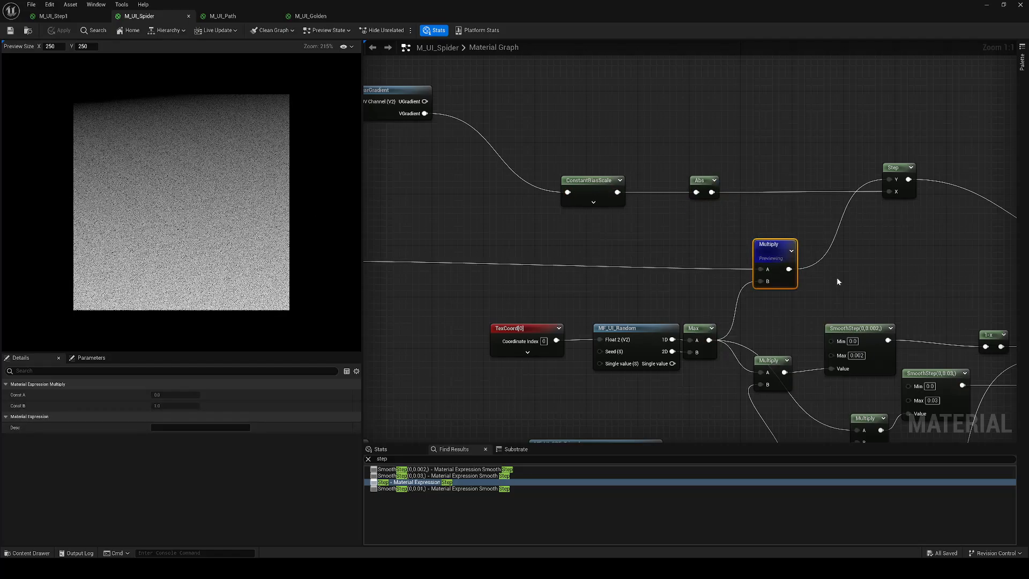
mouse_move(141, 217)
left_mouse_down()
mouse_move(207, 278)
mouse_move(170, 225)
left_mouse_up()
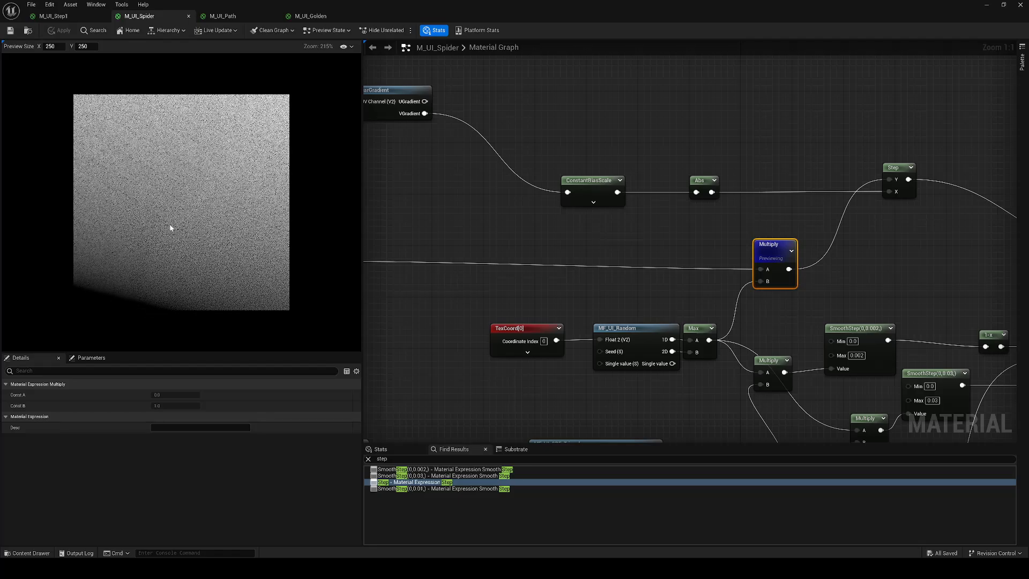
Preview the Step node's output in M_UI_Spider, then return the preview to the final material
right_click(897, 170)
left_click(937, 195)
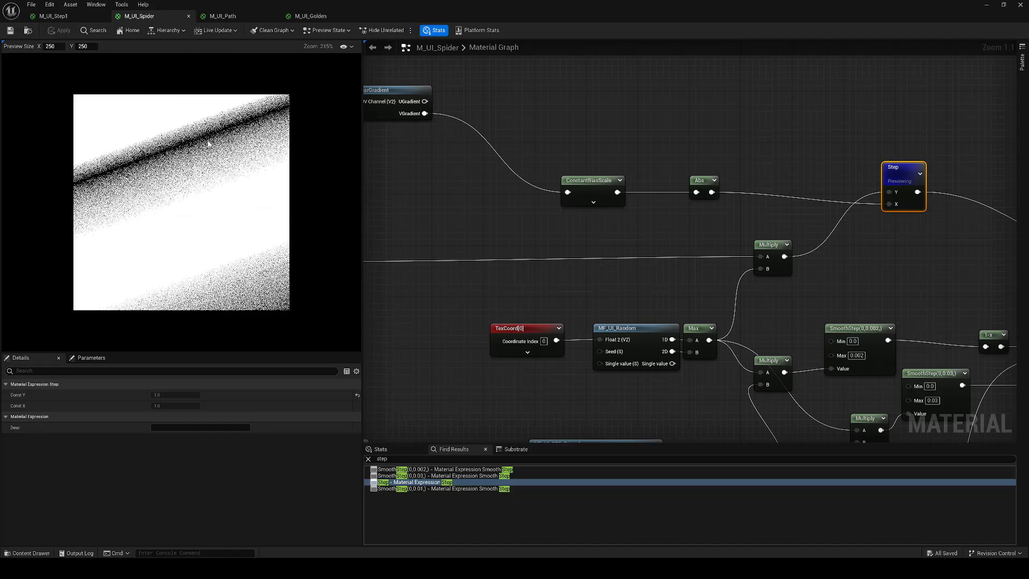
right_click(897, 169)
left_click(938, 195)
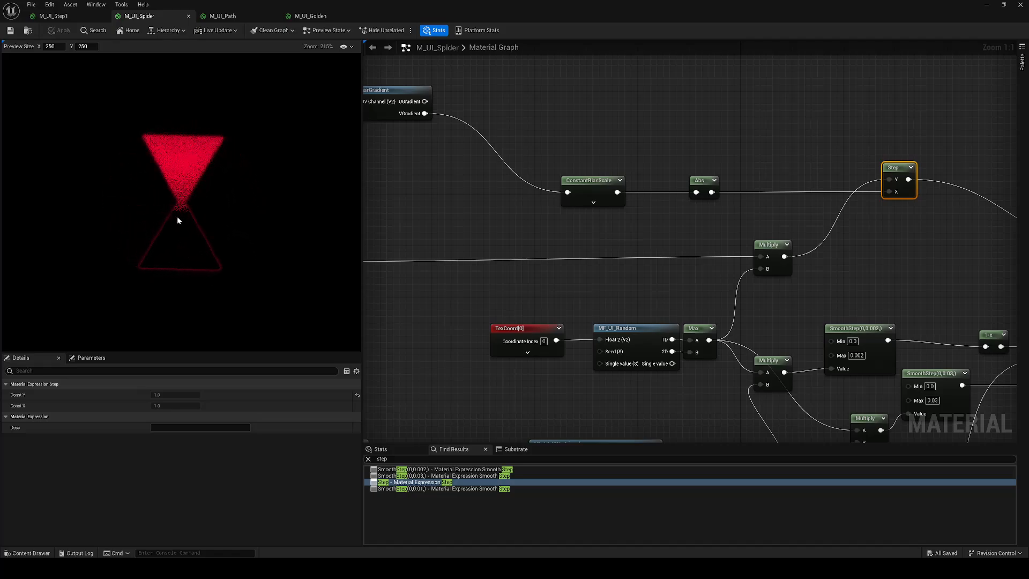
Open the M_UI_Path material, stop previewing its 0.004 Step node, and view the whole effect and graph
left_click(223, 16)
right_click(690, 227)
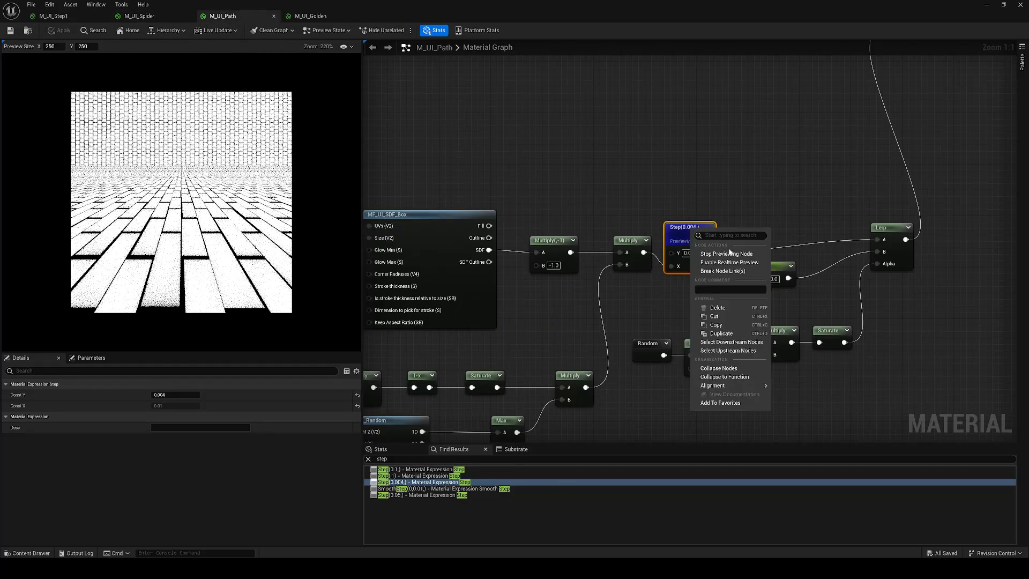
left_click(719, 254)
scroll(751, 205, "down", 6)
scroll(753, 208, "down", 1)
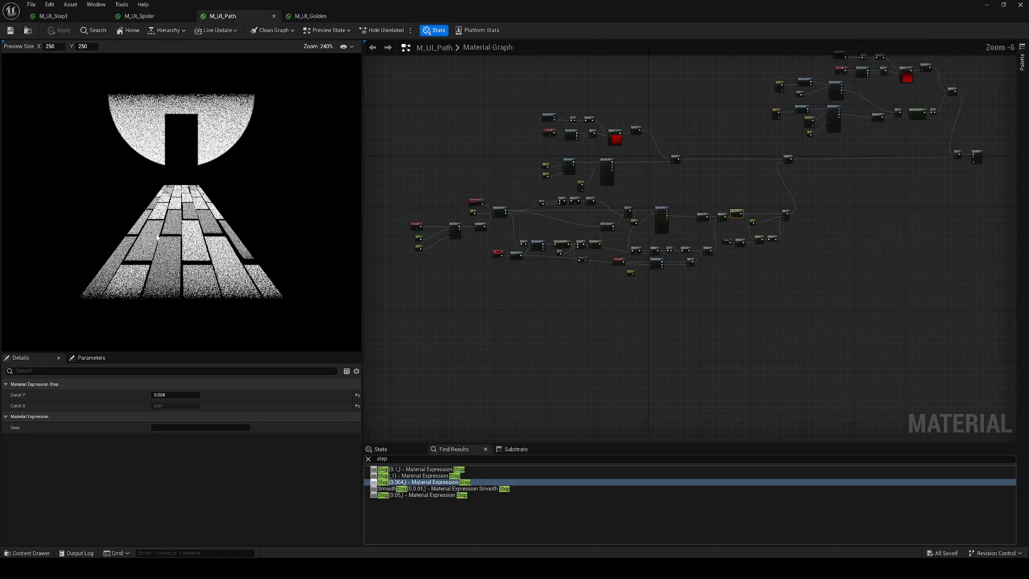
Locate the 0.1 Step node in M_UI_Path, preview the Multiply node feeding it, and compare with the Step node's own output
left_click(418, 469)
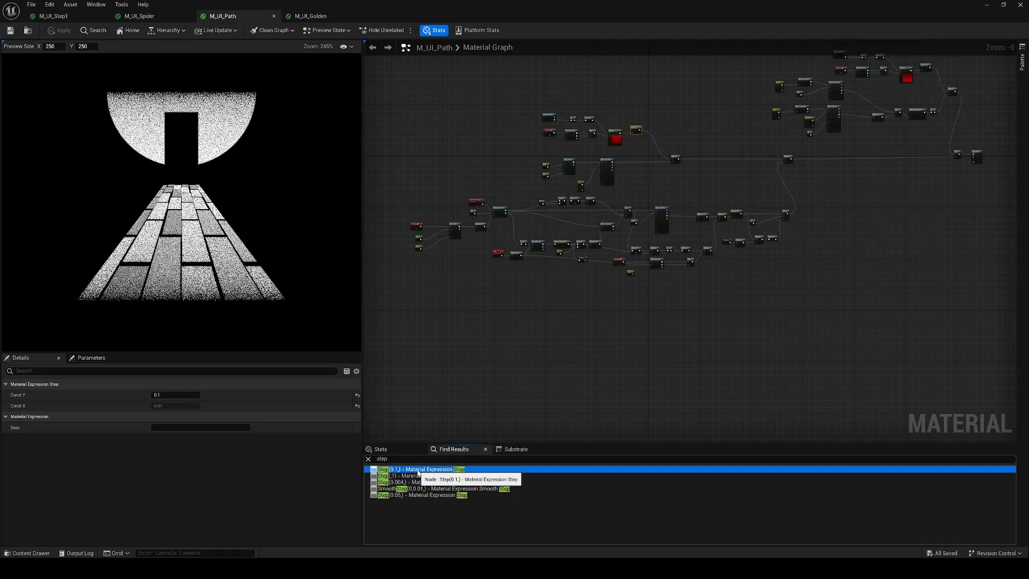
right_click(691, 228)
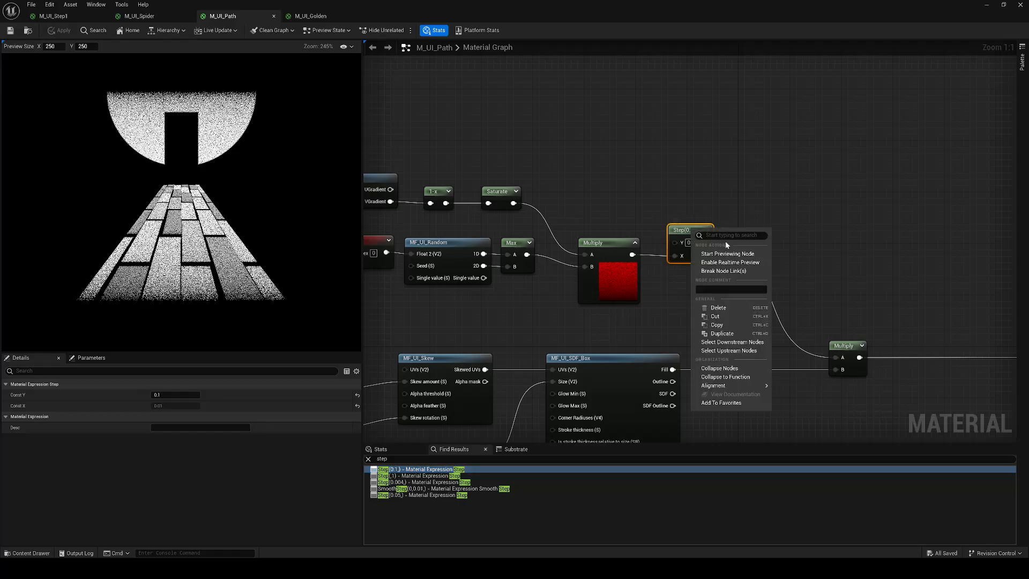
key("Escape")
right_click(610, 257)
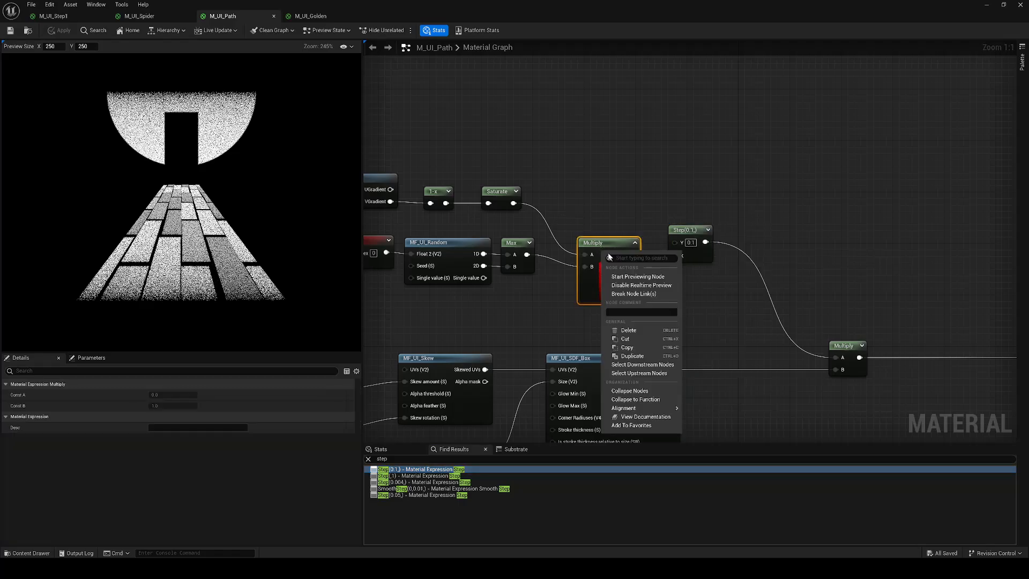
left_click(640, 276)
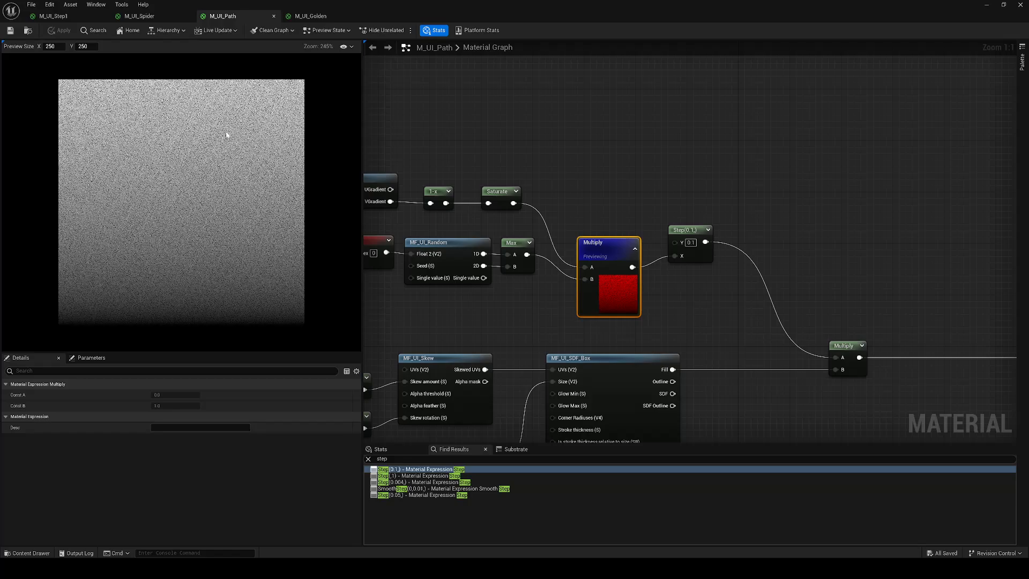
left_click(692, 251)
right_click(693, 231)
left_click(718, 264)
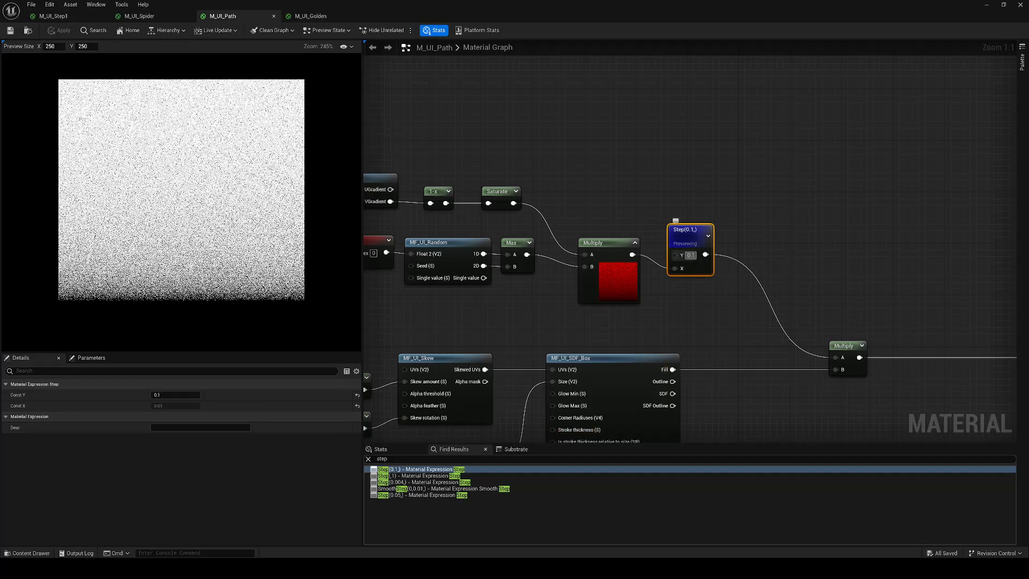
Try a Y value of 0.9 on the previewed Step node, restore it to 0.1, and stop previewing the node
type("0.9")
key("Return")
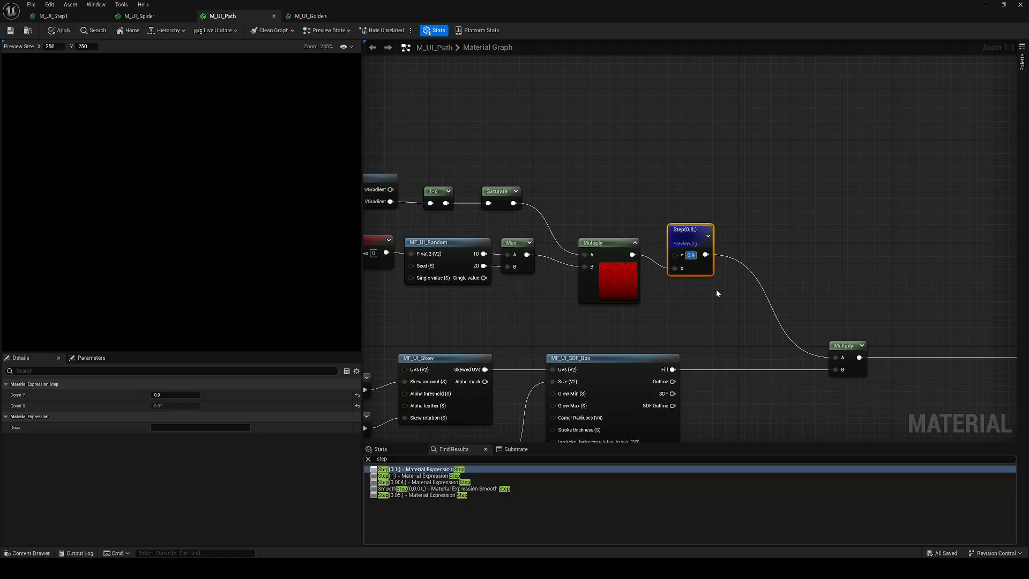
type("0.1")
key("Return")
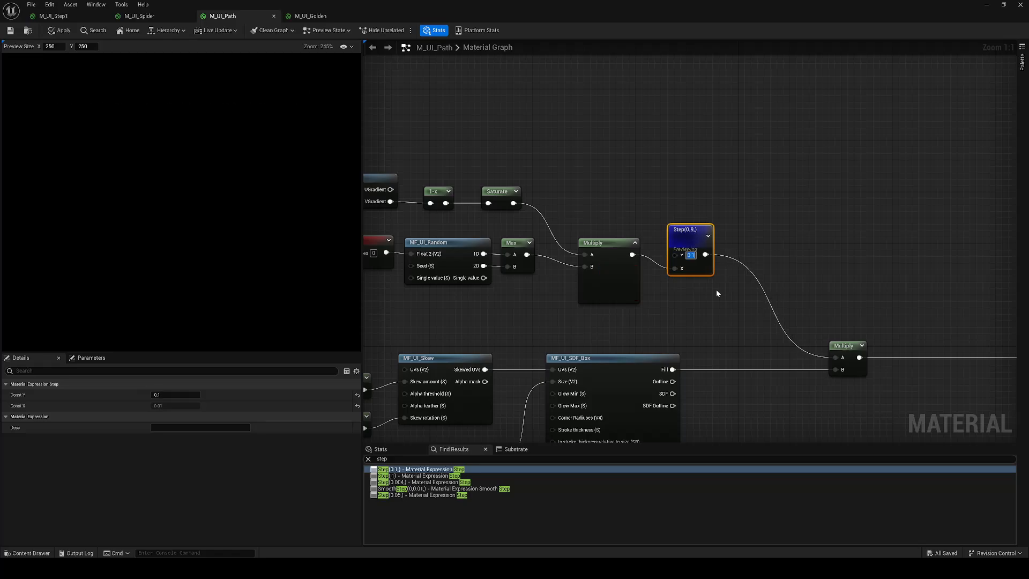
right_click(686, 235)
left_click(716, 259)
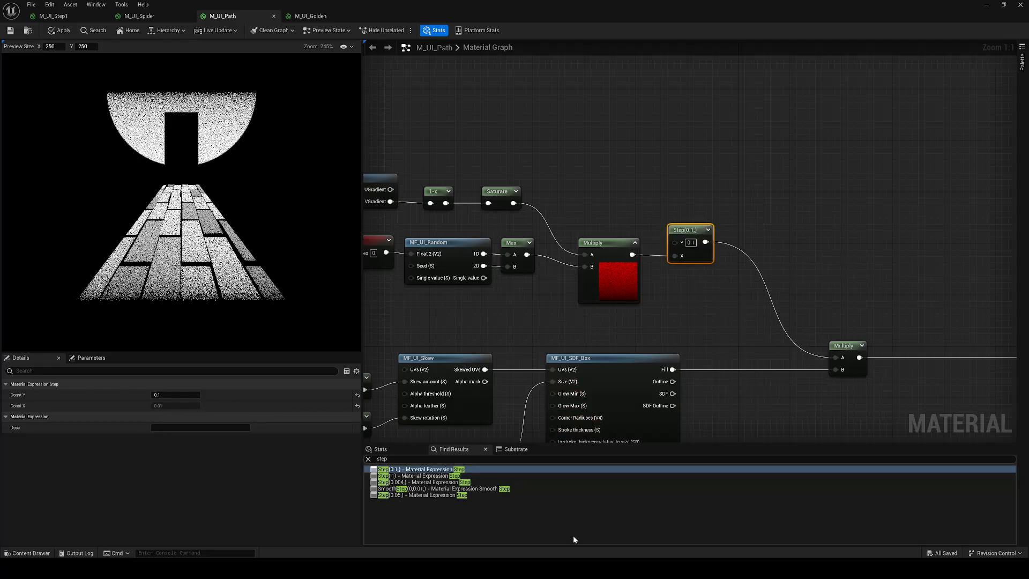
mouse_move(524, 568)
left_click(531, 535)
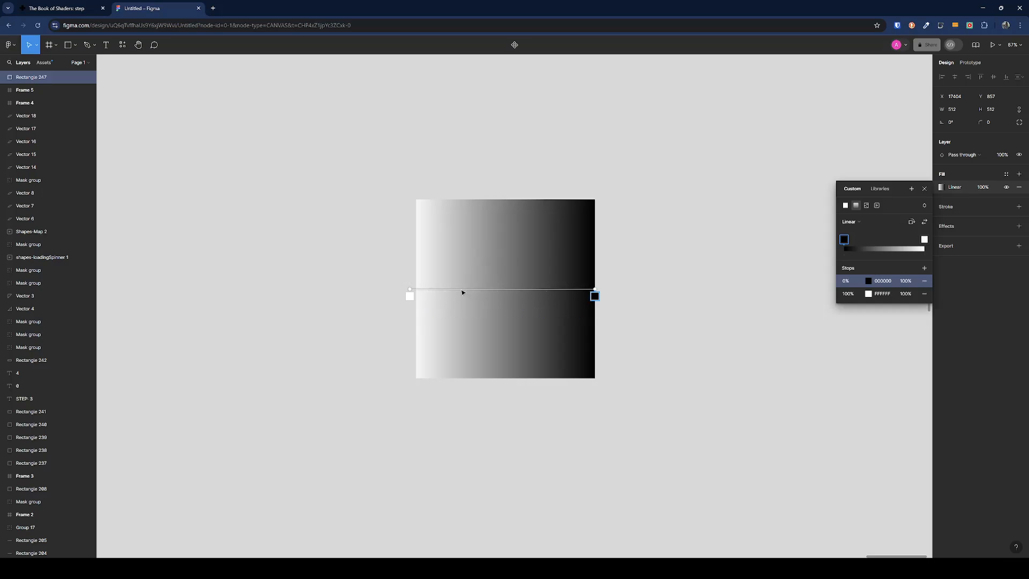
mouse_move(560, 568)
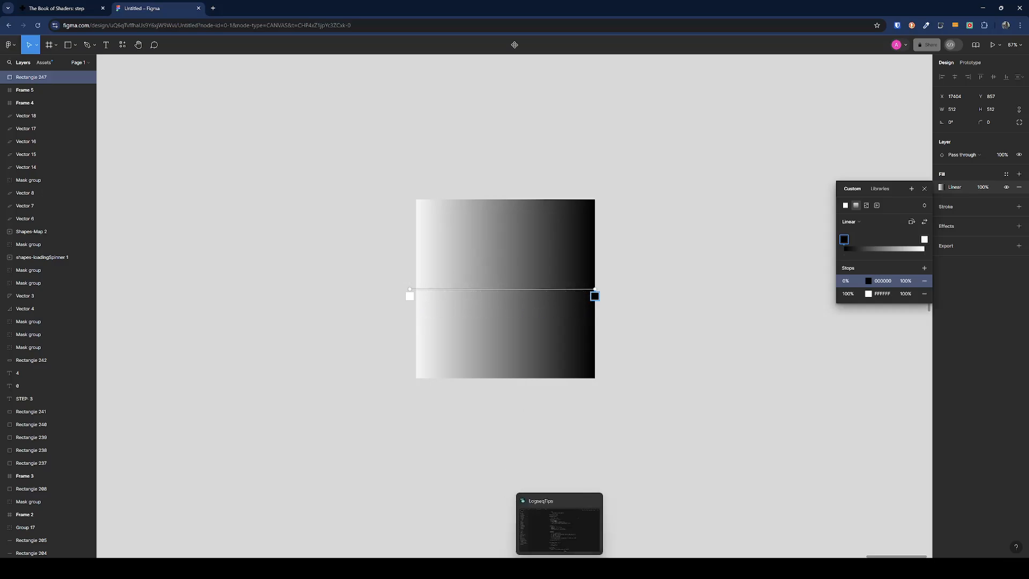
mouse_move(613, 568)
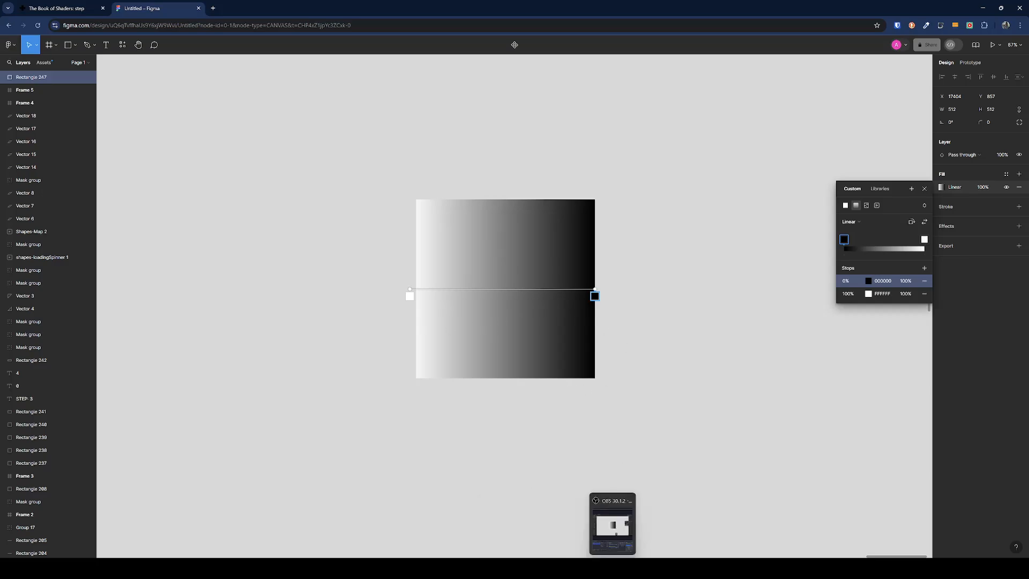
left_click(638, 532)
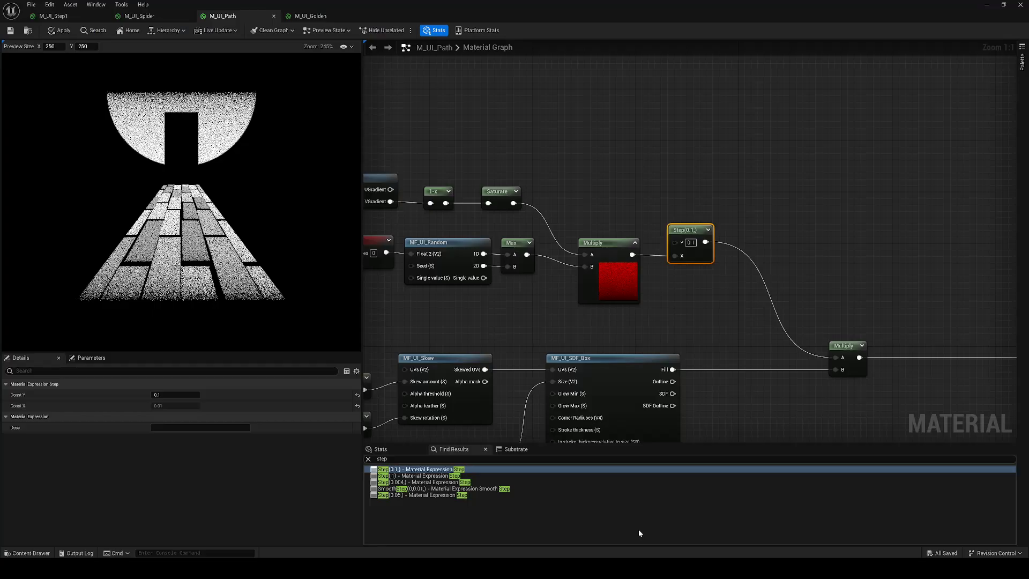
Locate the Step node with an X value of 1.0 and preview the Mask (G) node that feeds it
left_click(418, 476)
right_click(693, 236)
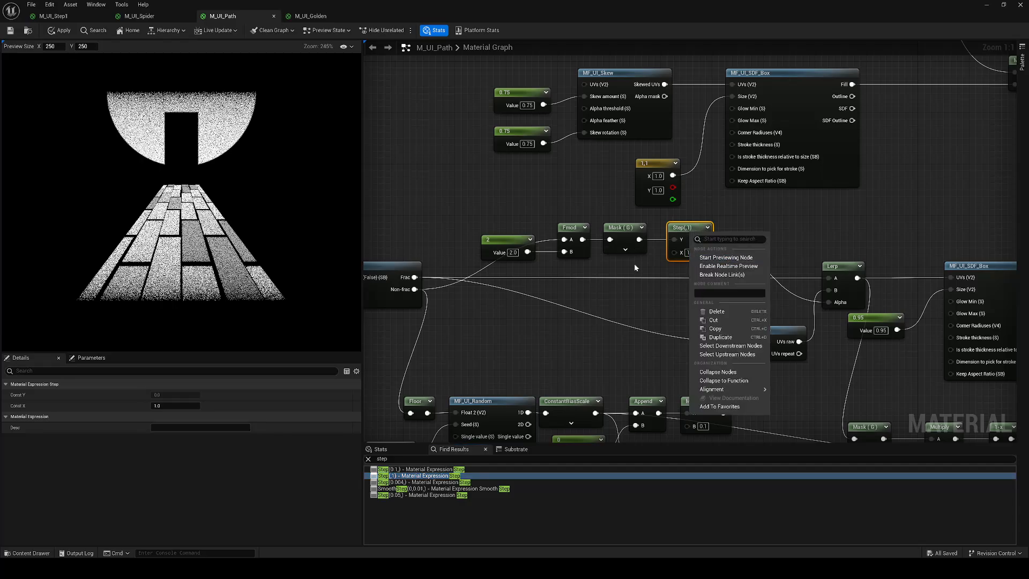
left_click(623, 232)
right_click(621, 232)
left_click(655, 262)
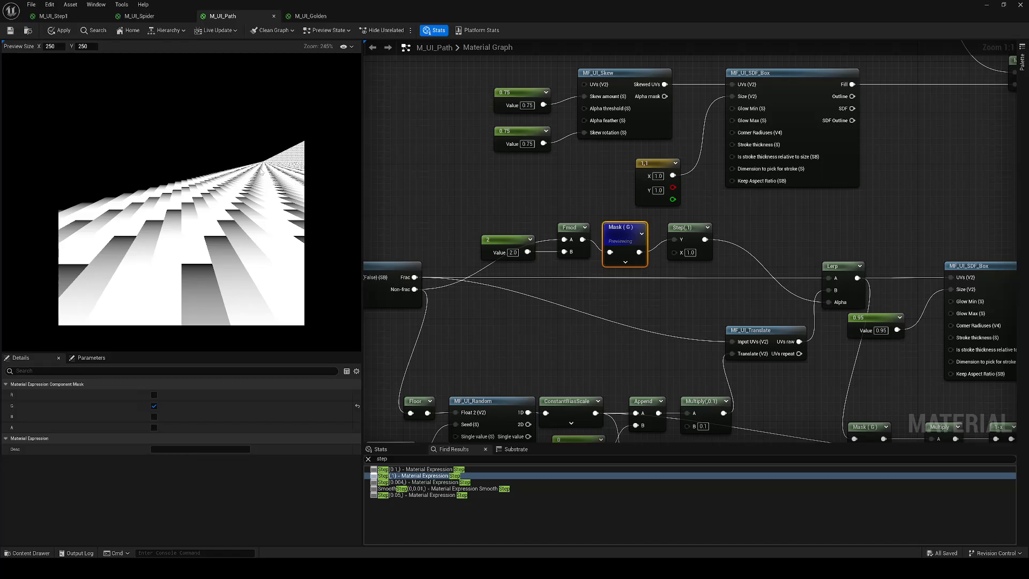
Preview the output of the Step node fed by Mask (G), then return the preview to the final material
right_click(695, 236)
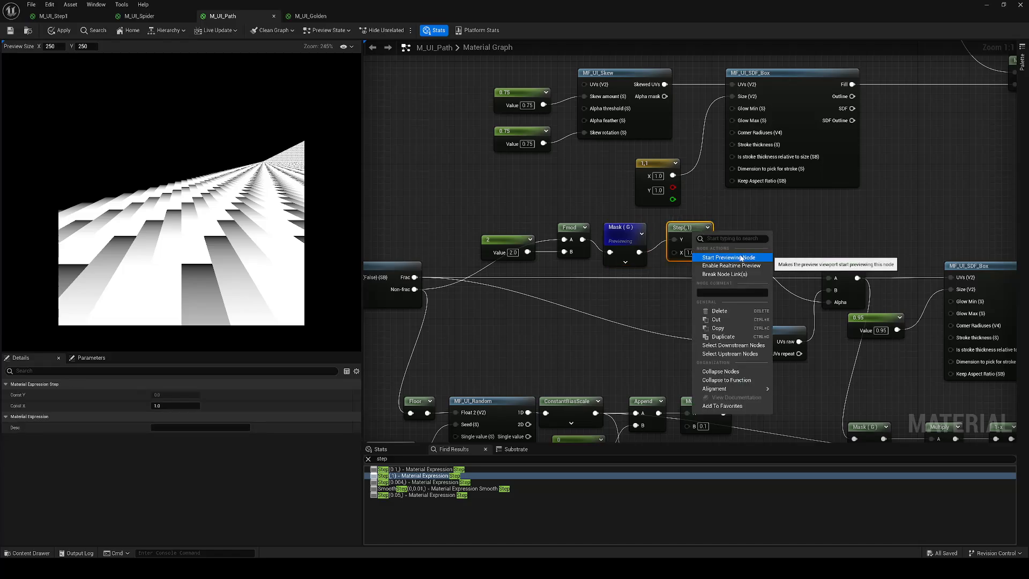
left_click(740, 257)
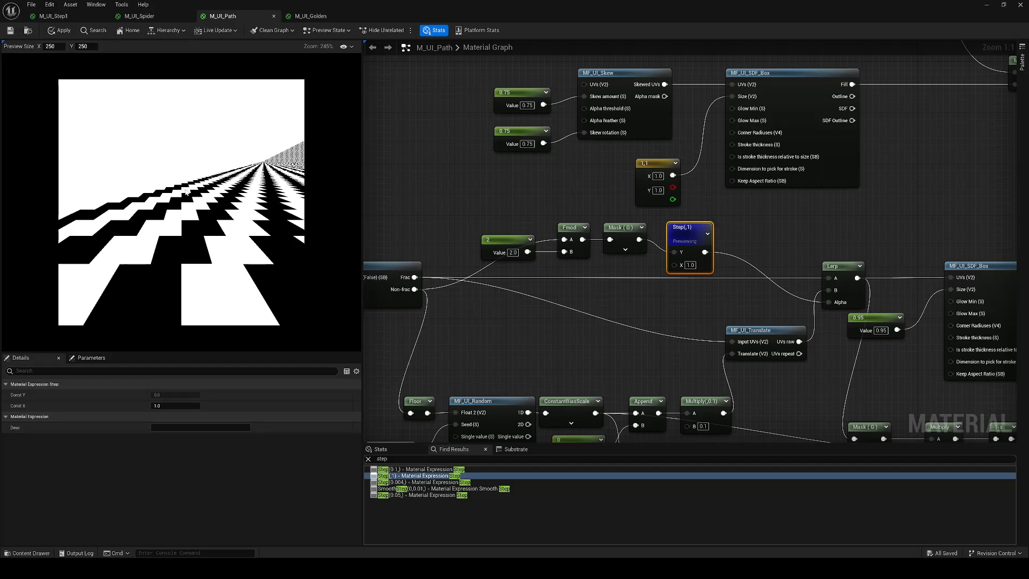
right_click(690, 233)
left_click(738, 255)
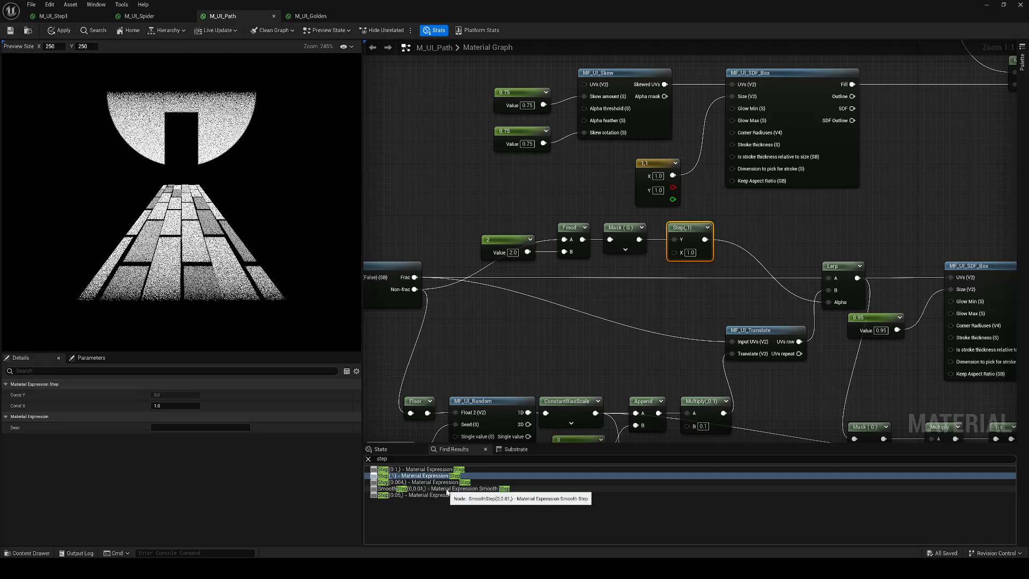
Locate the 0.004 Step node and compare its preview with that of the Multiply node feeding it, ending on the Step output
left_click(462, 482)
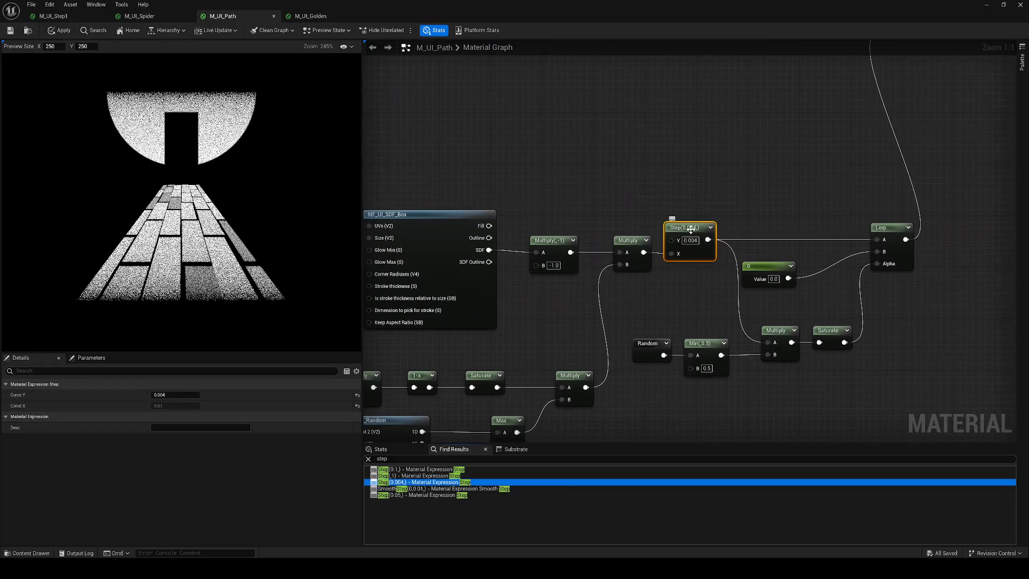
right_click(689, 227)
left_click(703, 257)
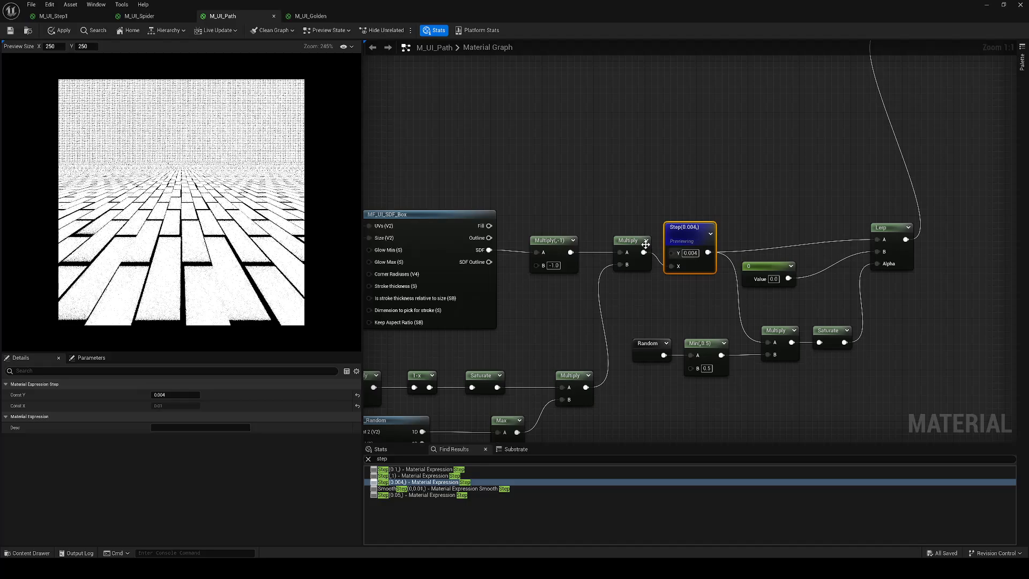
right_click(632, 255)
left_click(666, 265)
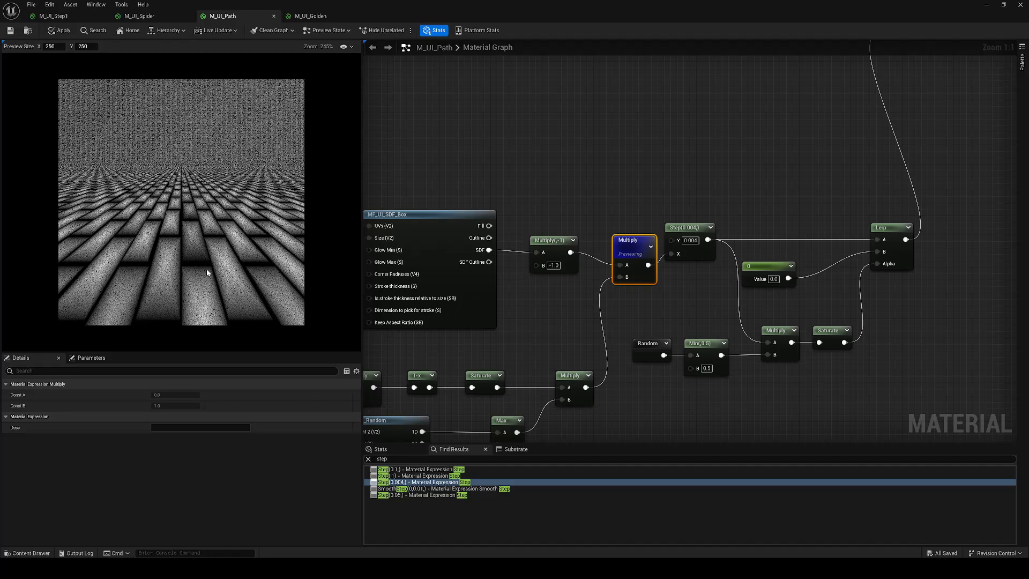
right_click(695, 228)
left_click(708, 254)
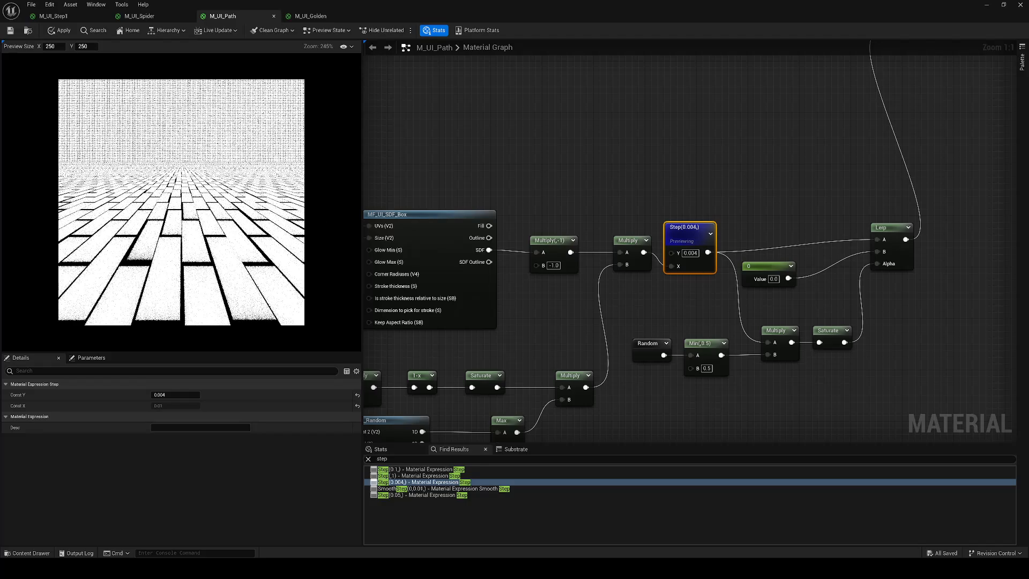
Preview the Multiply node feeding the 0.05 Step node and the Step's own output, then return to the final material preview
left_click(446, 495)
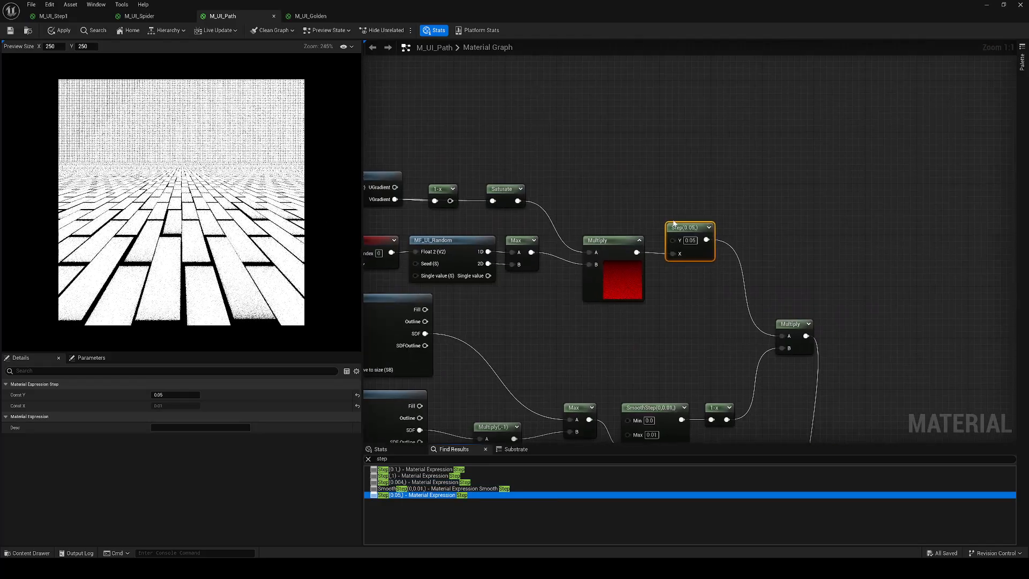
right_click(610, 247)
left_click(650, 272)
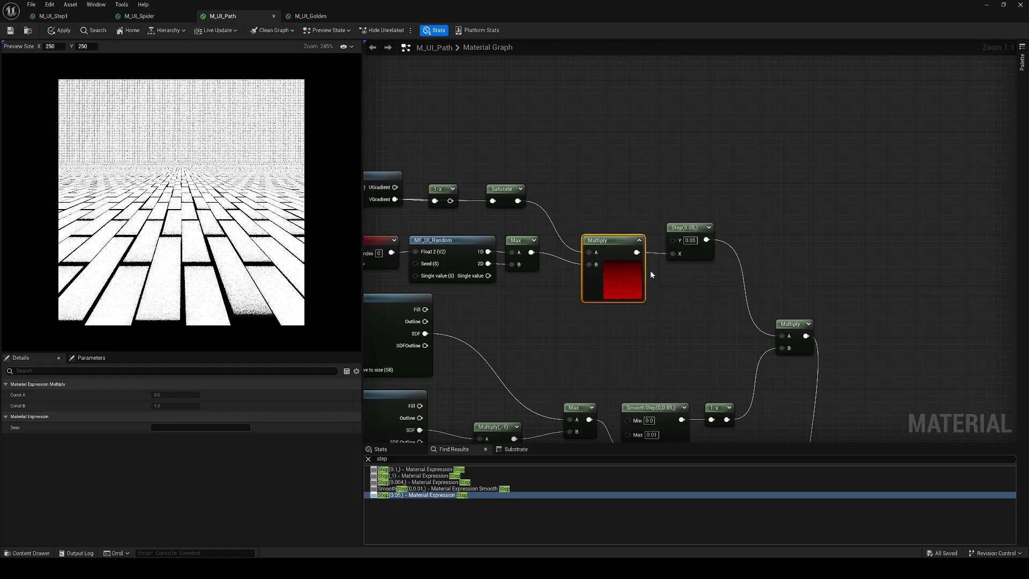
right_click(709, 233)
left_click(724, 253)
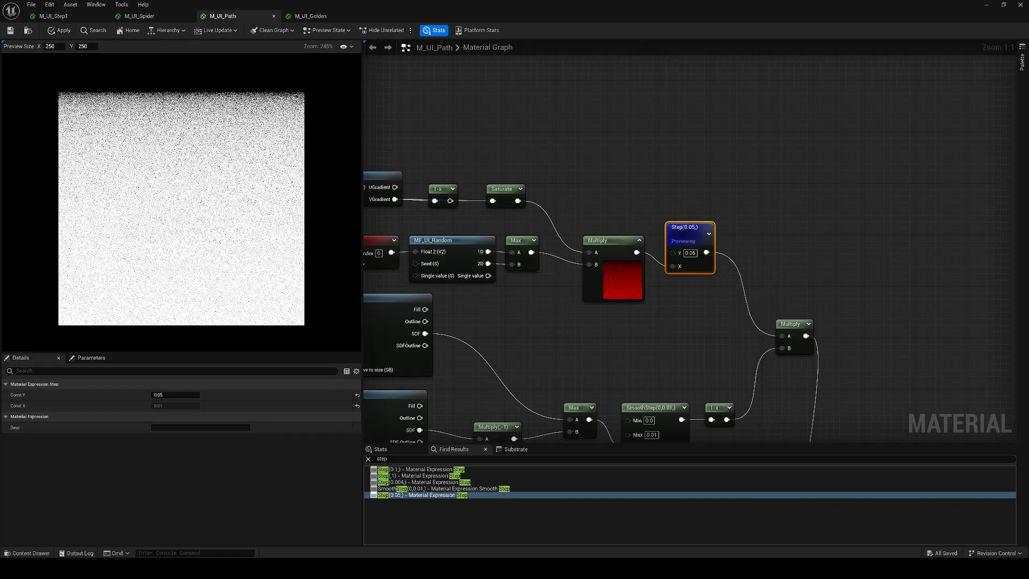
right_click(690, 234)
left_click(745, 256)
Open the M_UI_Golden material, stop previewing its Lerp node, and view the full effect enlarged along with the graph
left_click(310, 16)
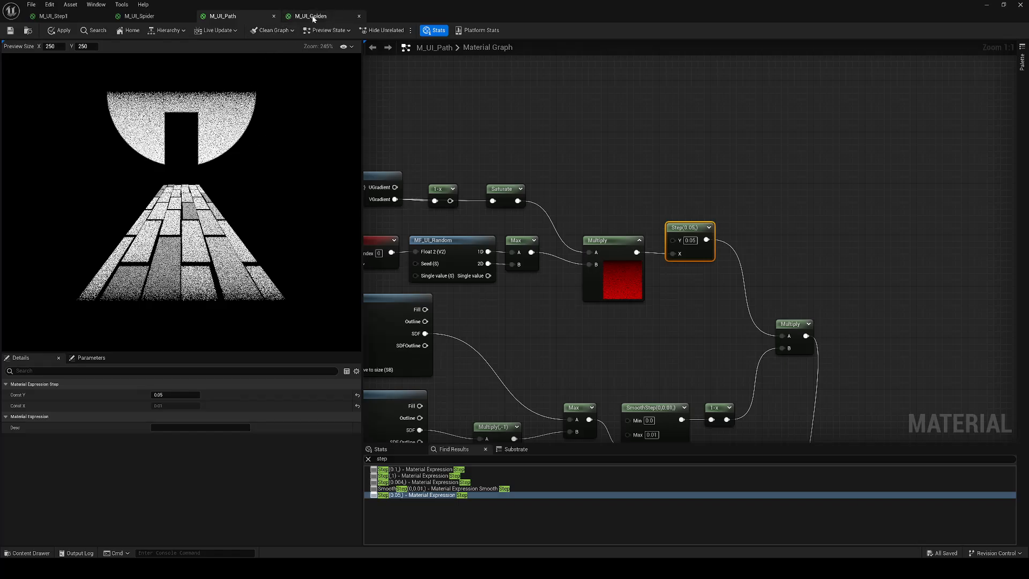
right_click(826, 140)
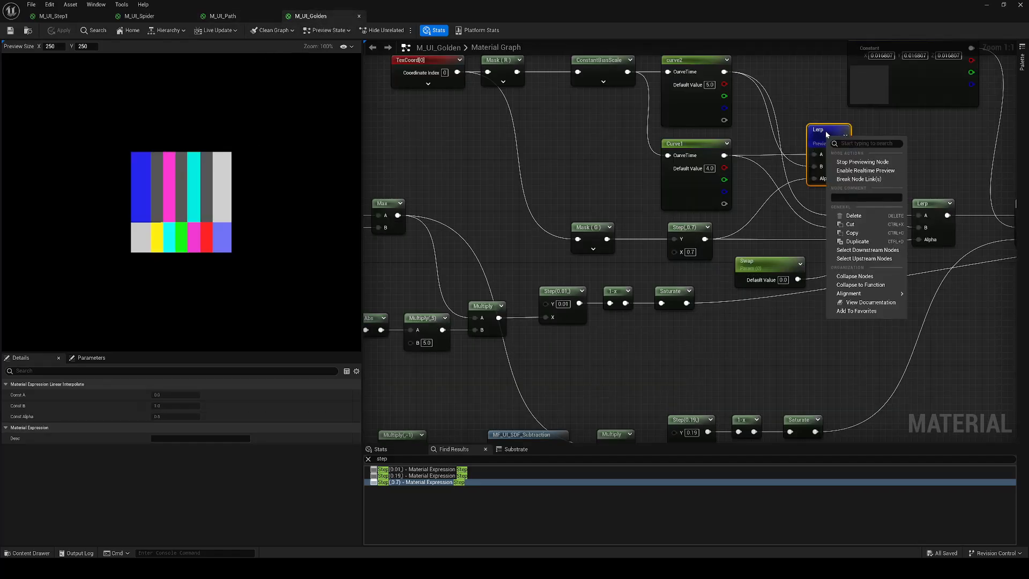
left_click(868, 163)
right_click_drag(893, 146, 817, 233)
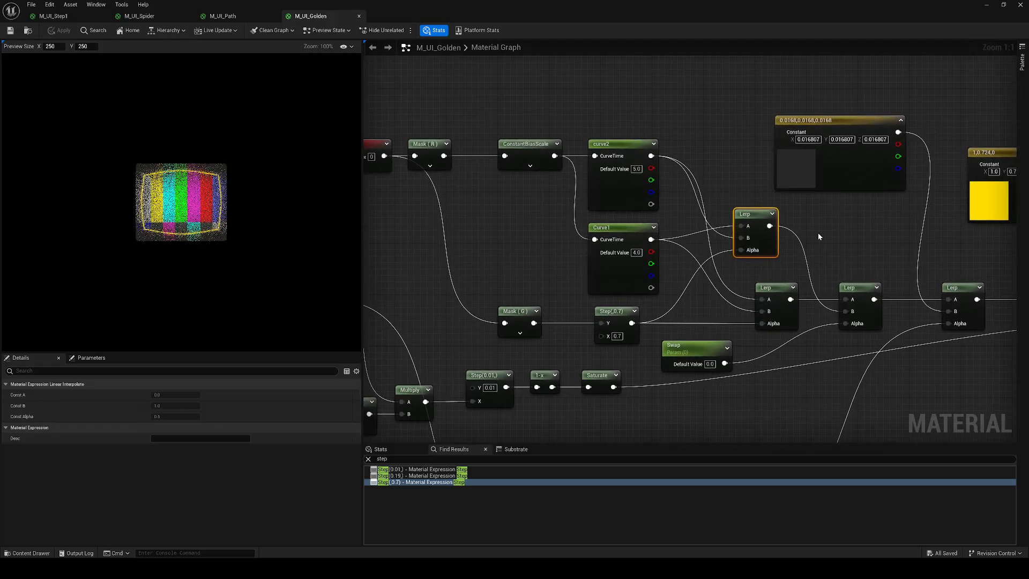
scroll(818, 233, "down", 3)
scroll(206, 246, "up", 3)
scroll(207, 246, "up", 4)
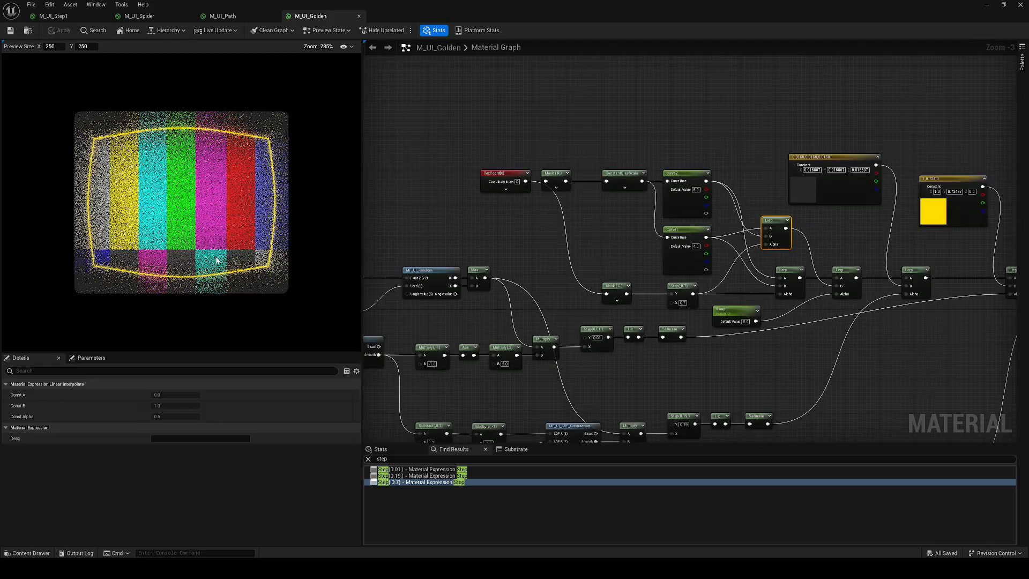
right_click_drag(487, 241, 529, 169)
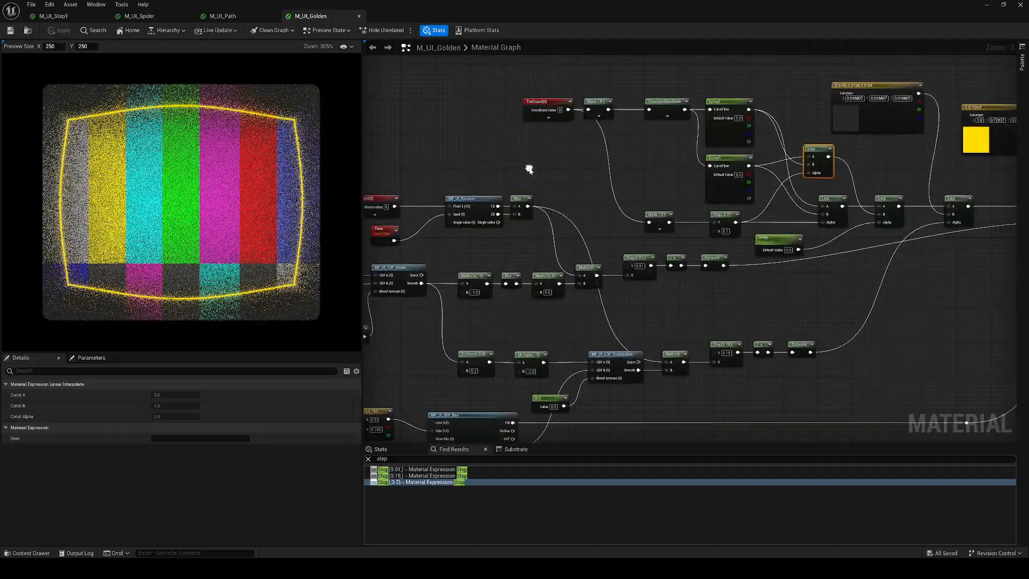
Preview the Multiply node feeding the 0.01 Step node in M_UI_Golden and the Step's own output, then return to the final material preview
left_click(423, 469)
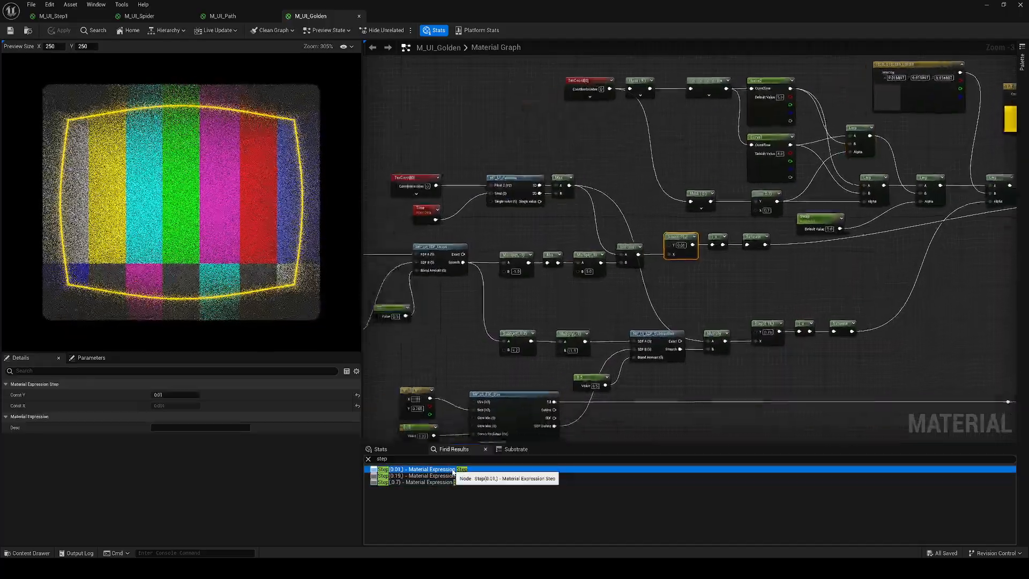
right_click(614, 253)
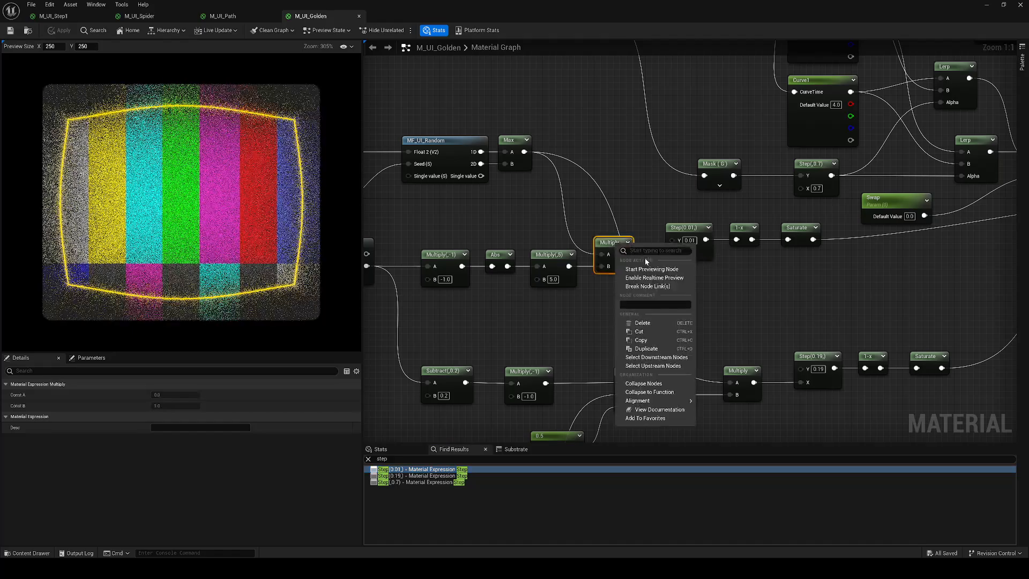
left_click(650, 269)
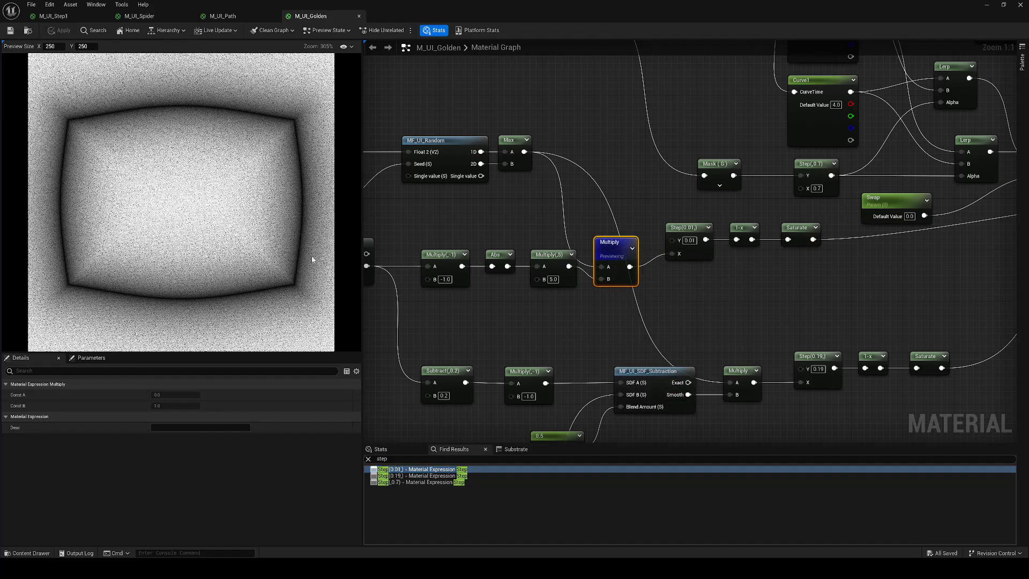
right_click(690, 234)
left_click(726, 256)
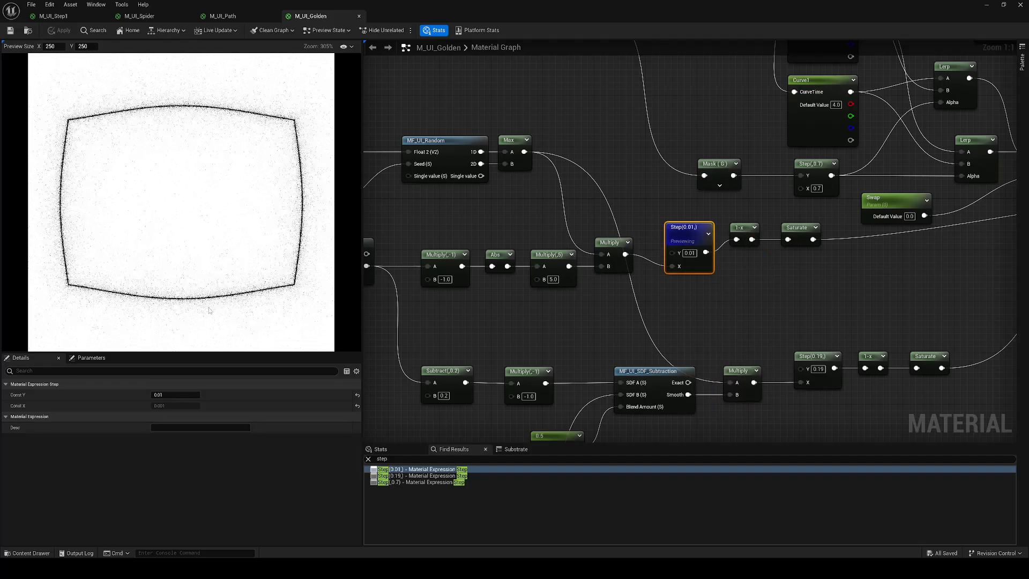
right_click(669, 229)
left_click(721, 255)
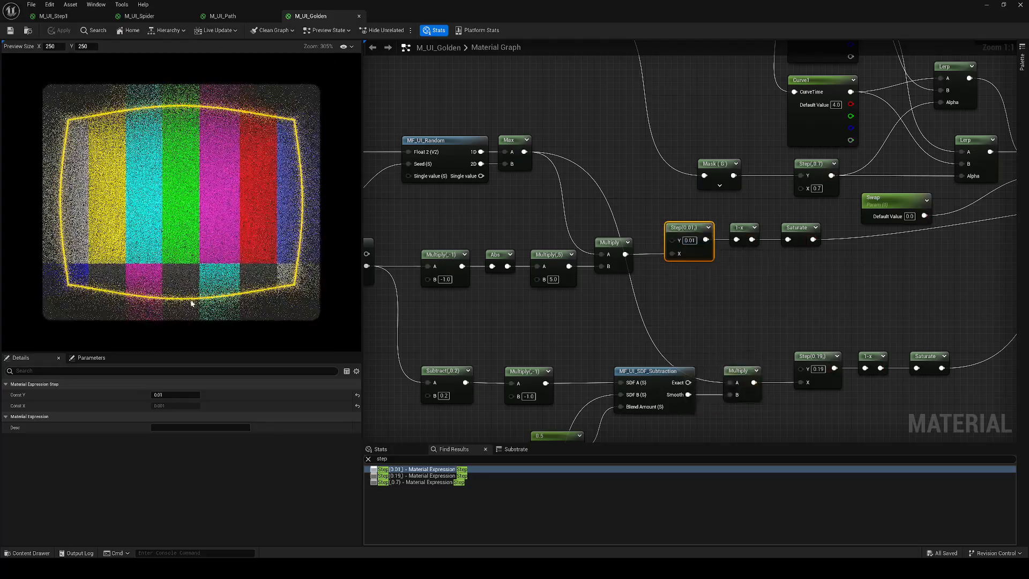
Locate the 0.19 Step node in M_UI_Golden, preview its Multiply input and its own output, then return to the final material preview
left_click(439, 475)
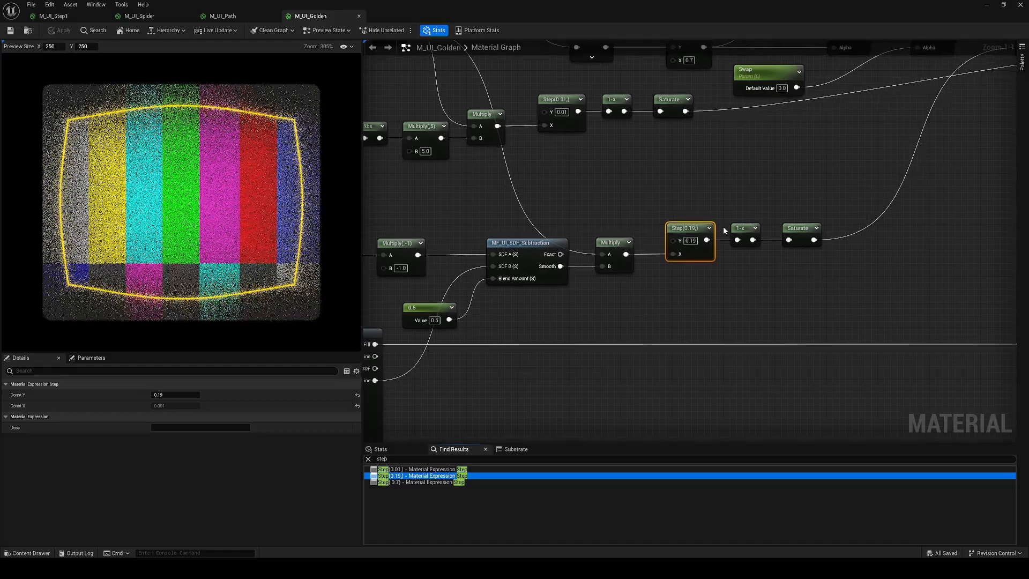
right_click(616, 255)
left_click(658, 274)
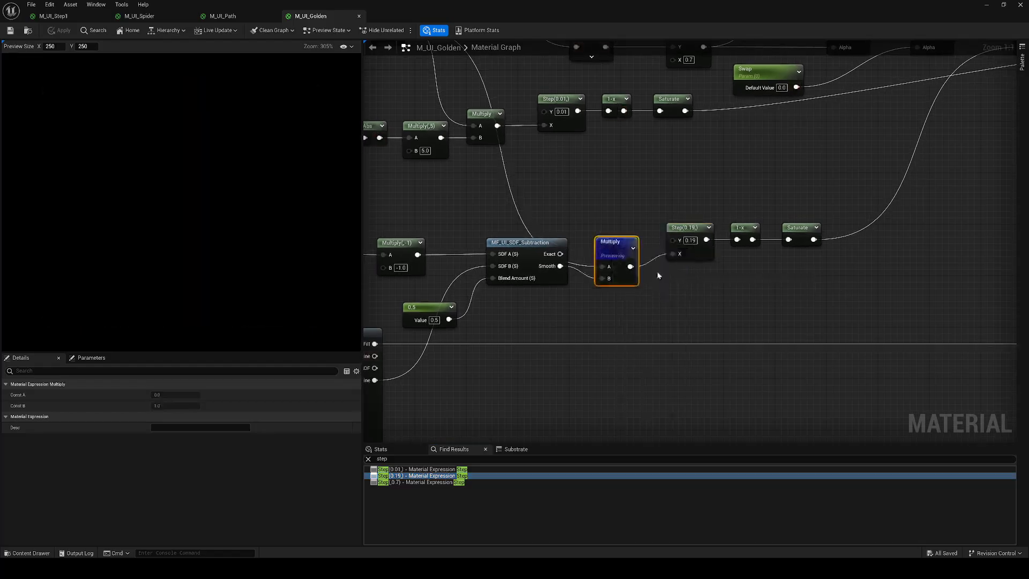
right_click(691, 237)
left_click(710, 259)
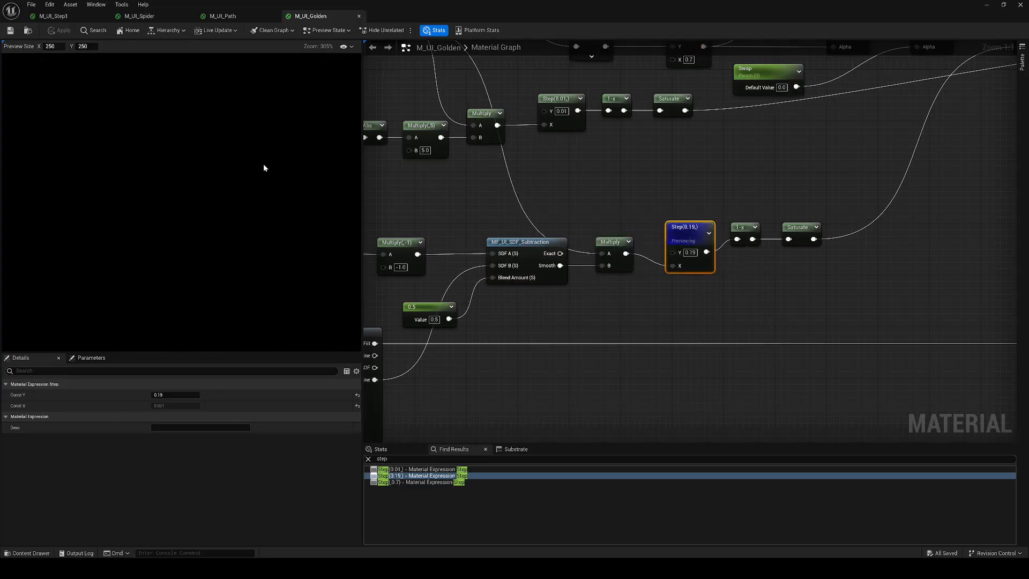
right_click(695, 233)
left_click(714, 256)
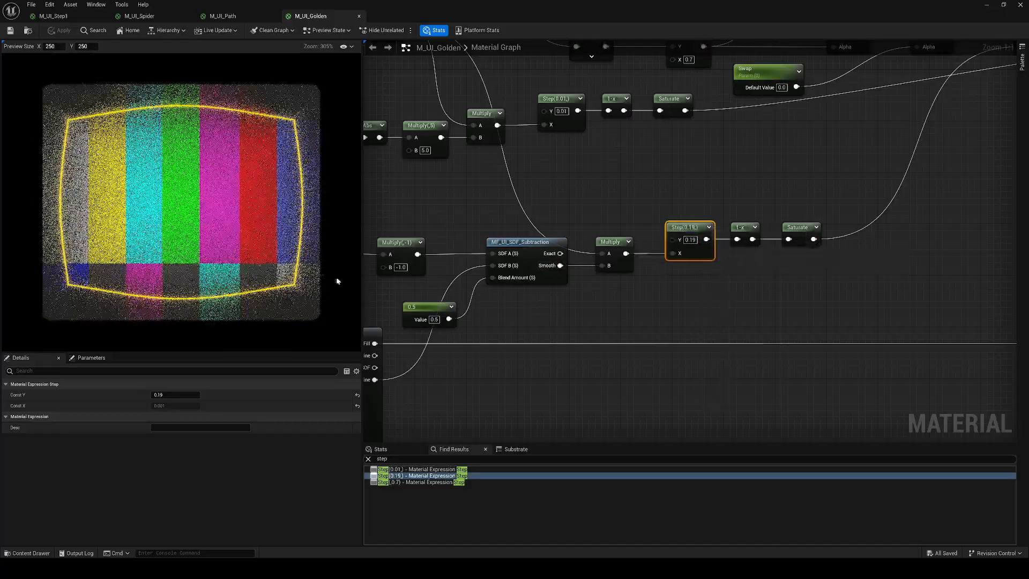
Locate the 0.7 Step node and preview the Mask (G) node feeding it, then the Step's own output with the whole shape in view
left_click(421, 481)
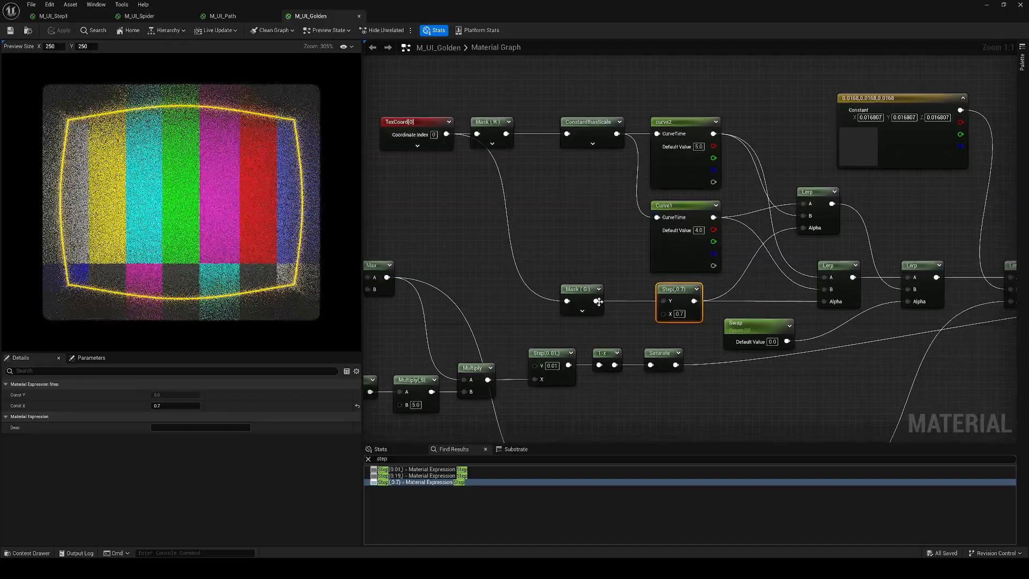
right_click(584, 293)
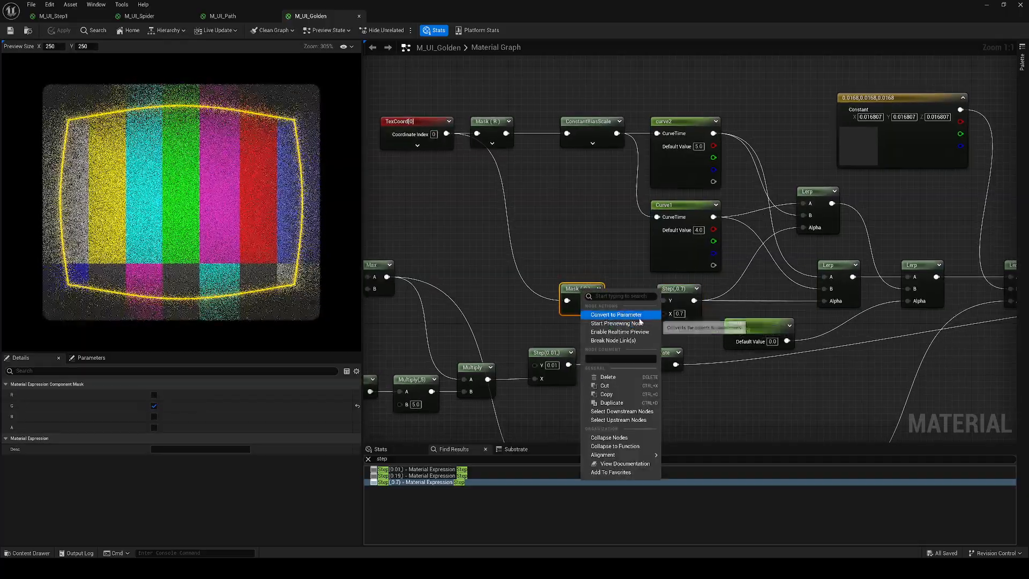
left_click(638, 323)
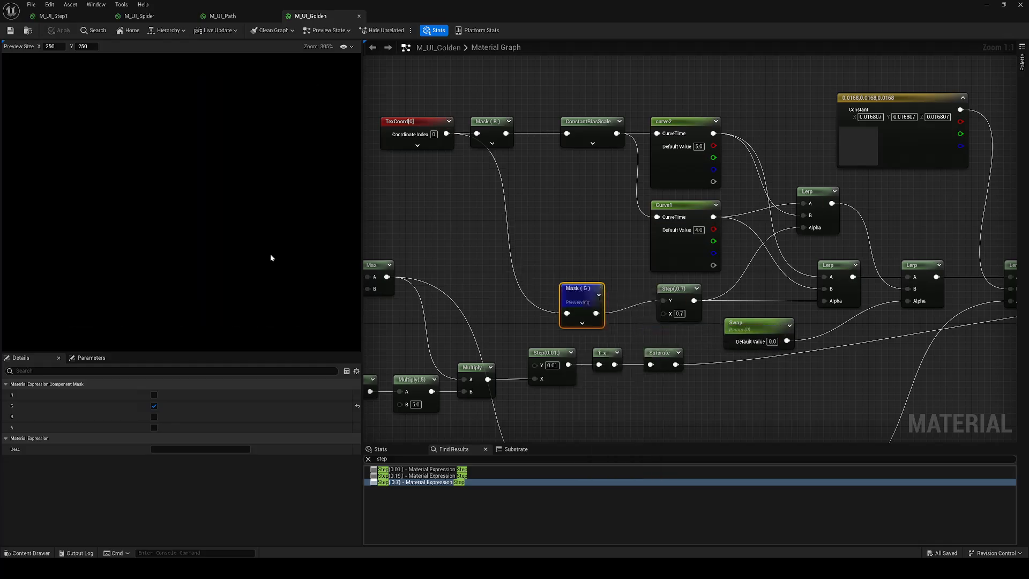
right_click(680, 288)
left_click(734, 324)
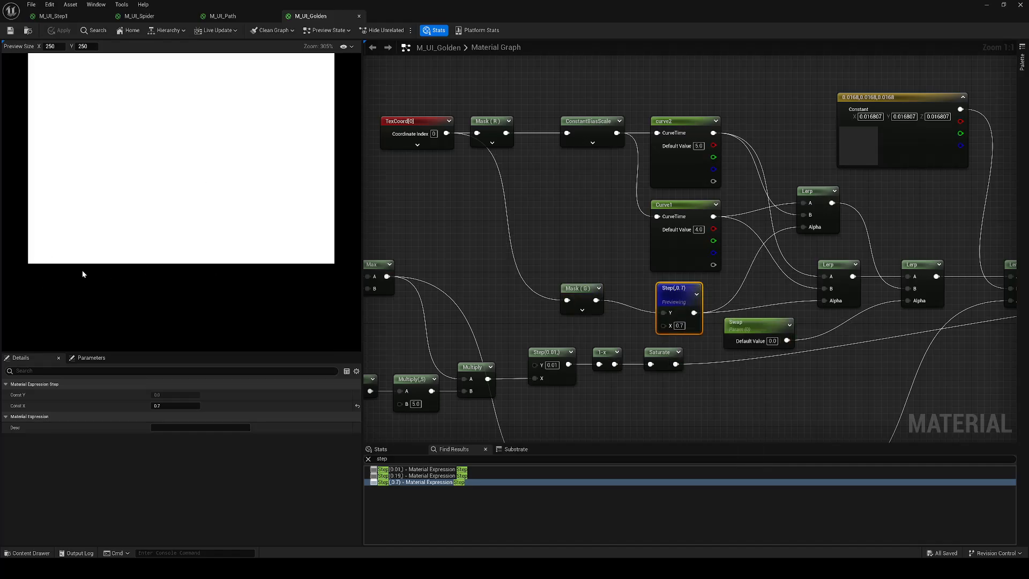
scroll(322, 263, "down", 2)
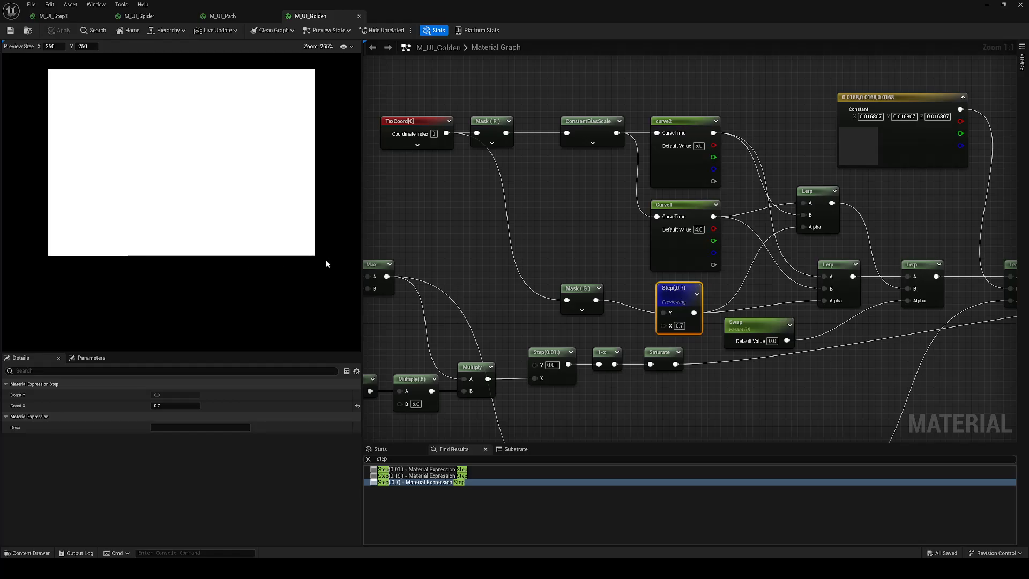
Preview the upper Lerp node that uses the 0.7 Step as its alpha, then return to the final material preview
right_click(814, 196)
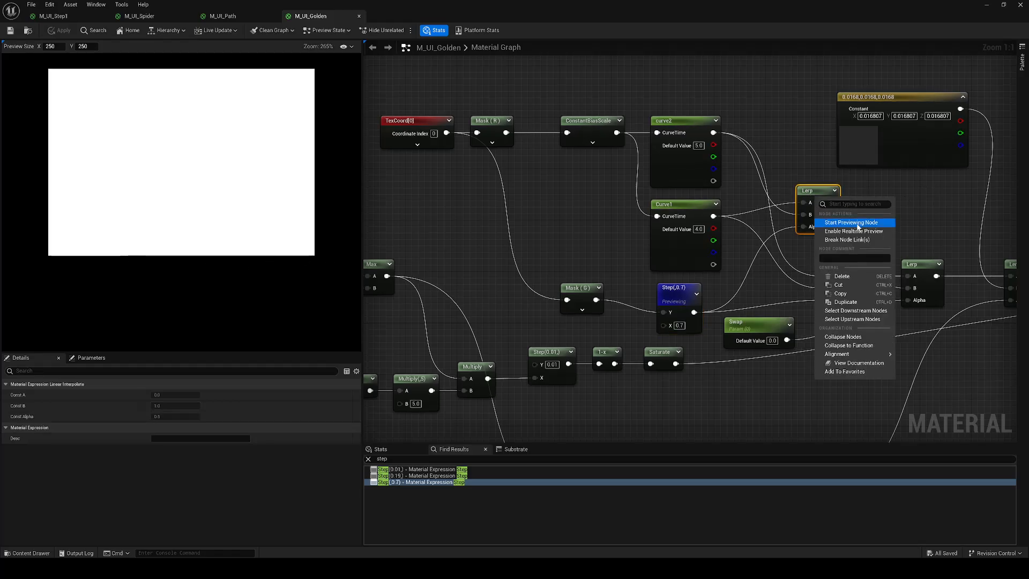
left_click(844, 223)
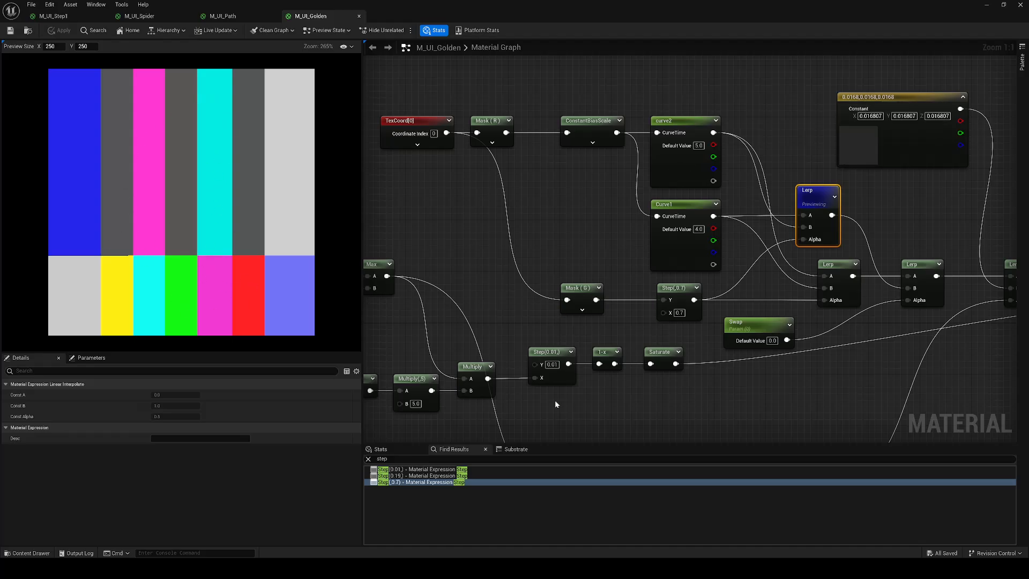
right_click(824, 195)
left_click(846, 227)
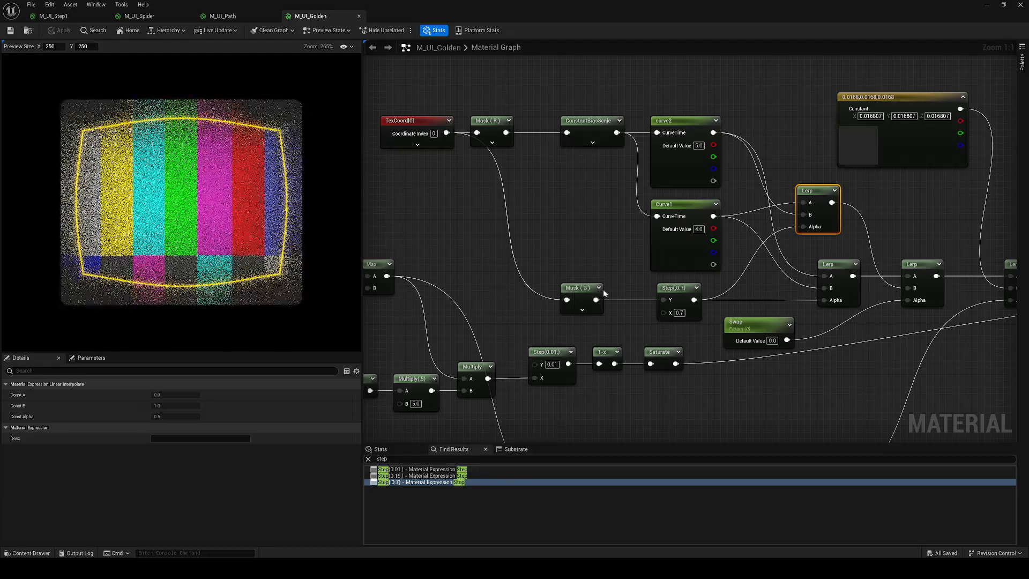
Switch to the M_UI_VHS_KodakT-120 material, inspect its final preview, and locate the Step node fed by the 0.05 constant
mouse_move(541, 568)
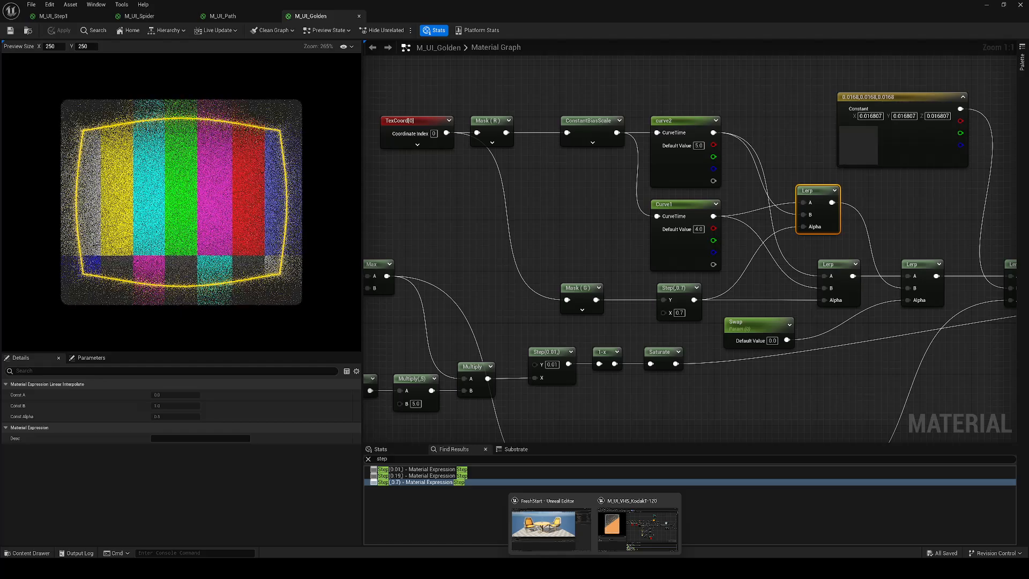
left_click(637, 525)
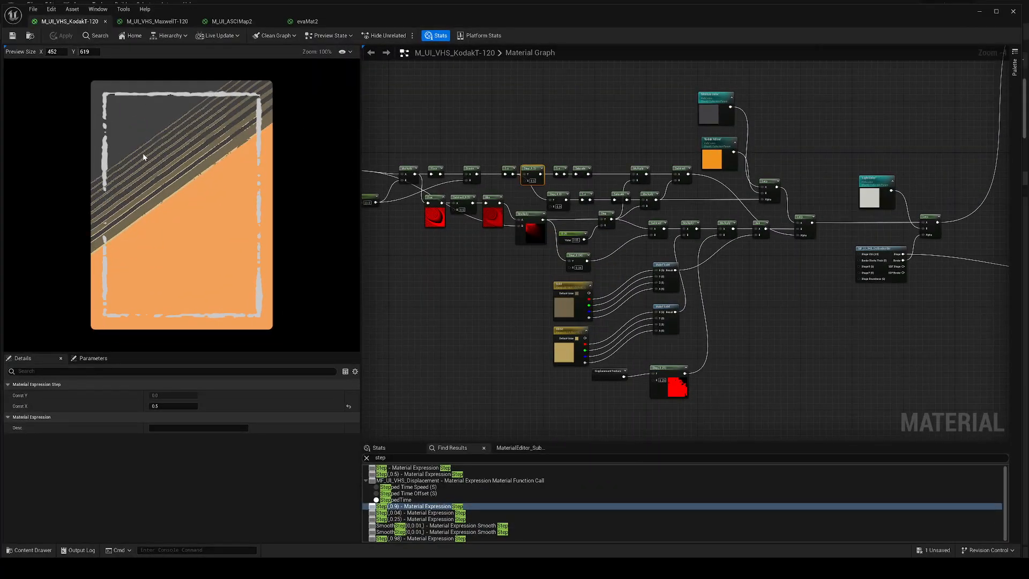
scroll(145, 159, "up", 1)
scroll(224, 209, "down", 2)
scroll(229, 175, "up", 1)
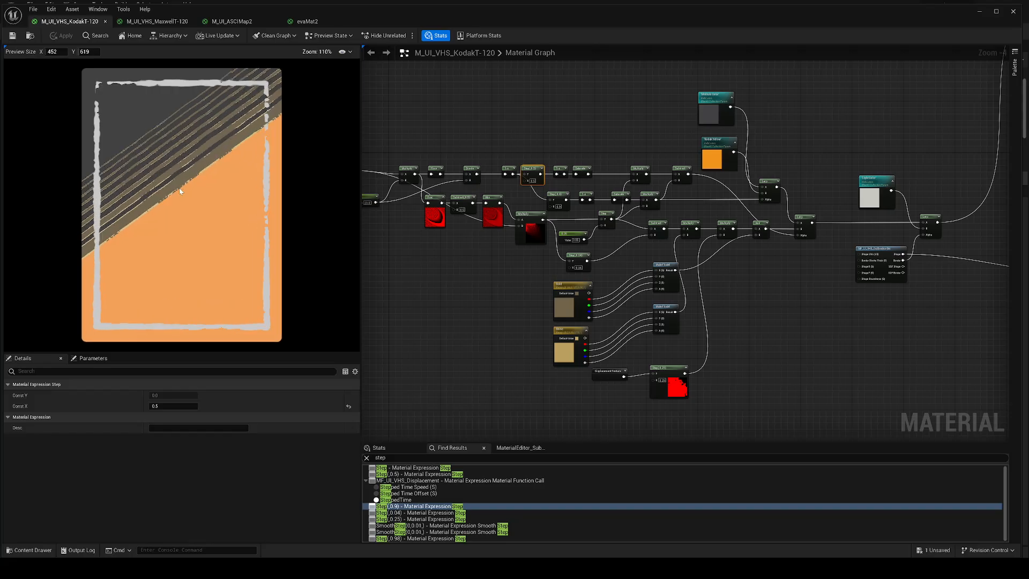
left_click(411, 468)
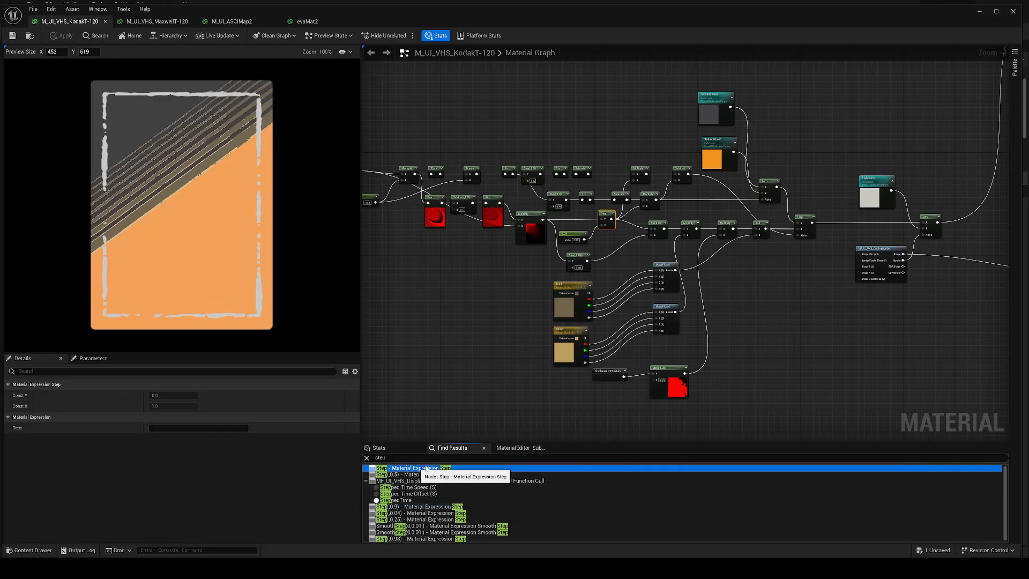
right_click_drag(624, 173, 661, 182)
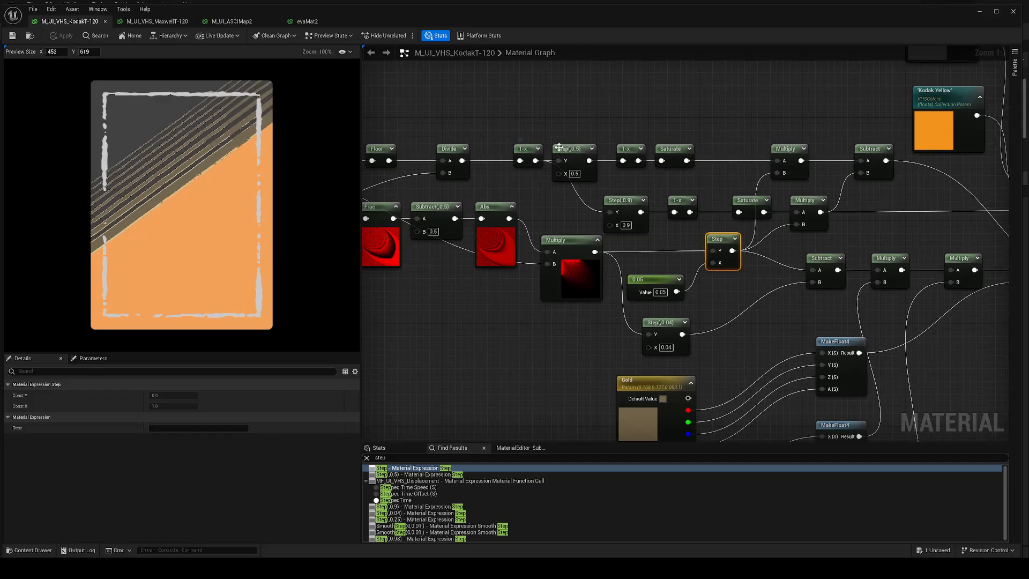
Preview the 1-x node feeding the 0.5 Step node, then the Step's own output
right_click(525, 151)
left_click(563, 164)
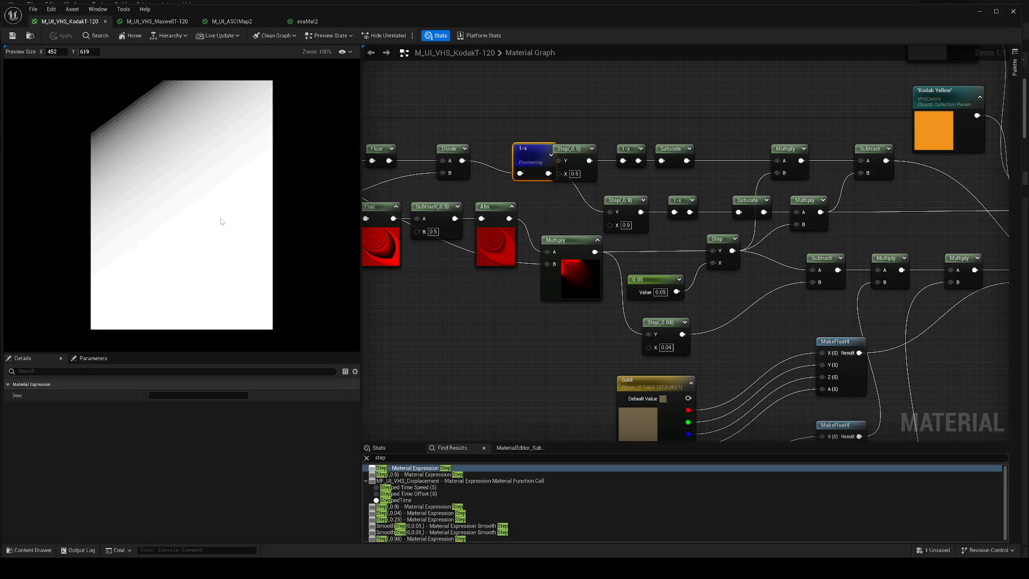
right_click(126, 106)
left_click(111, 88)
right_click(603, 166)
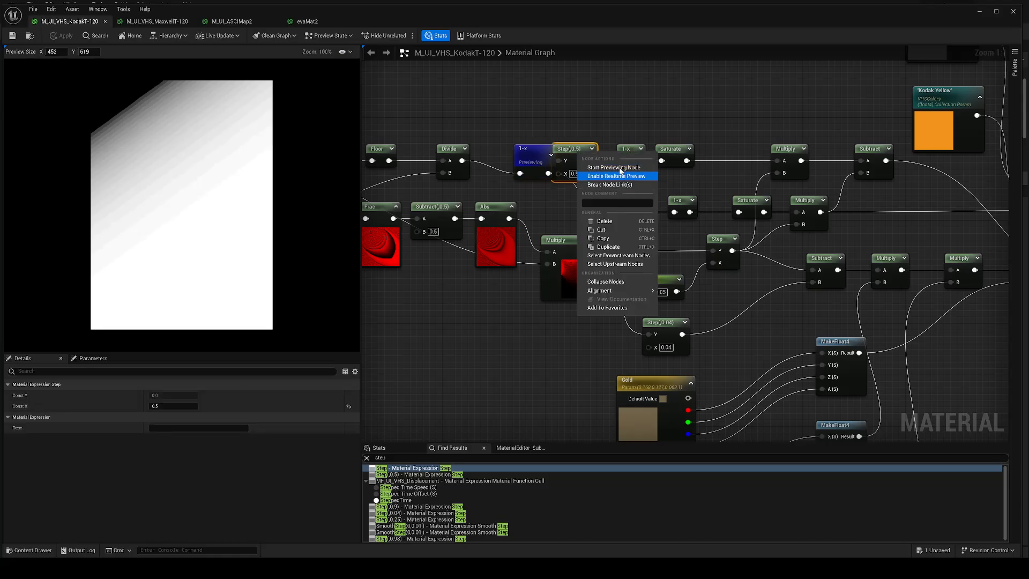
left_click(622, 174)
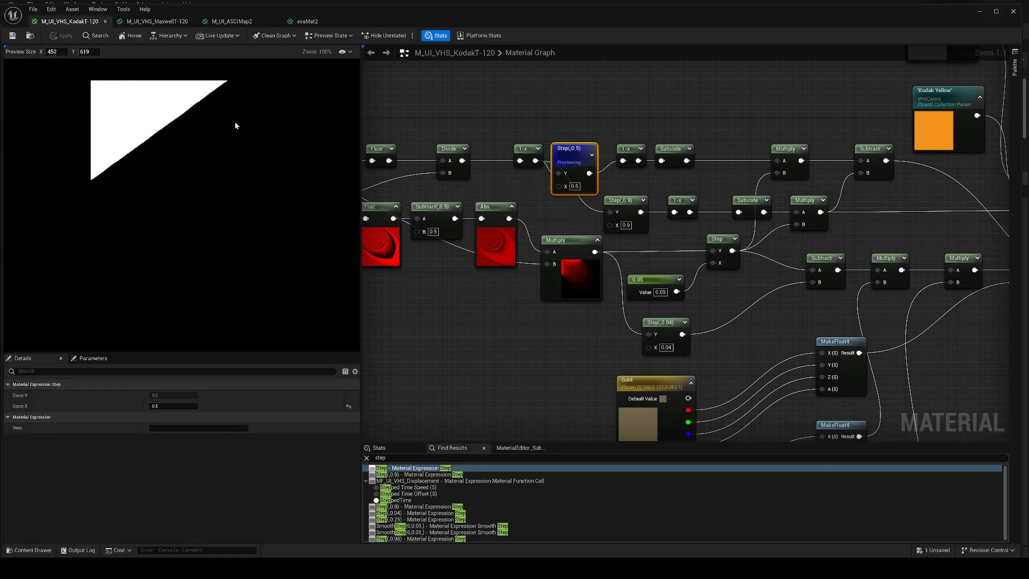
Preview the output of the 0.9 Step node, then return to the final material preview
right_click(630, 204)
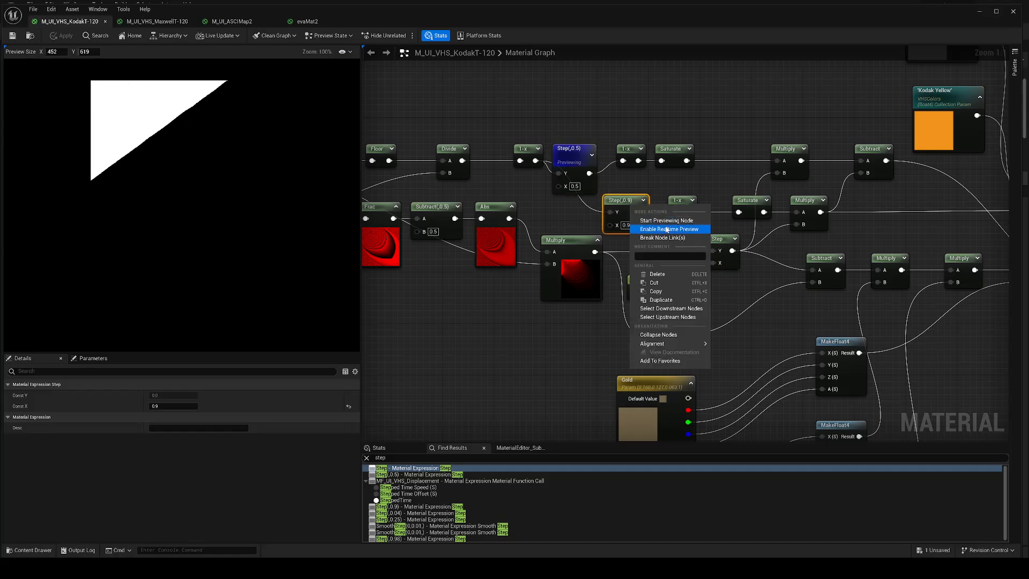
left_click(662, 214)
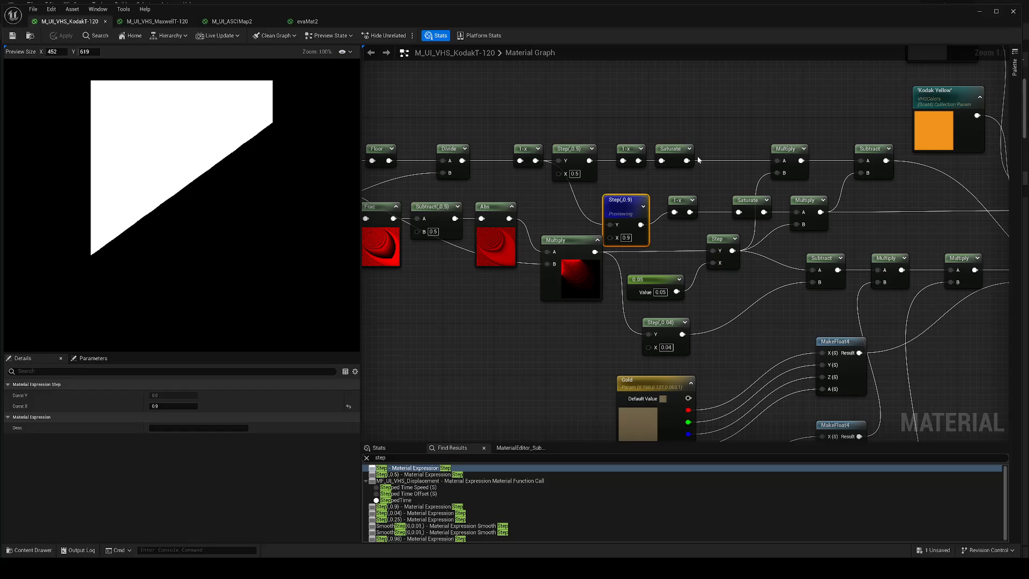
right_click(723, 241)
left_click(145, 80)
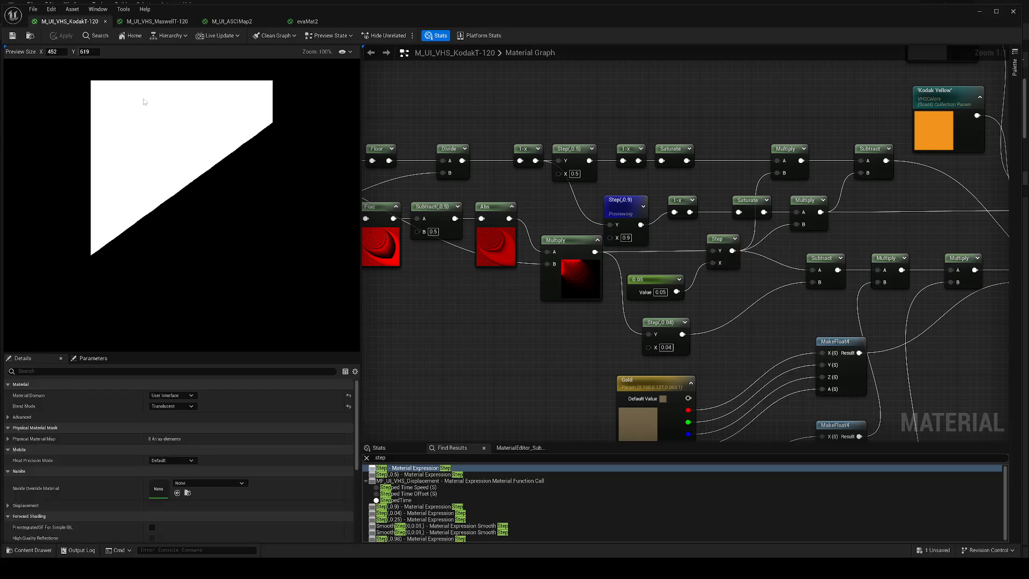
right_click(624, 200)
left_click(648, 216)
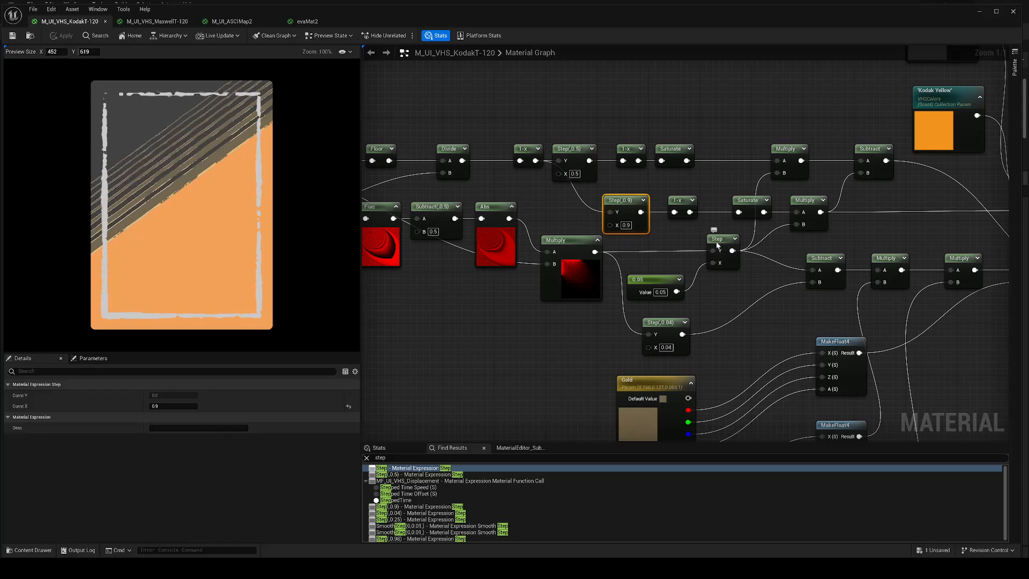
Preview the Step node fed by the 0.05 constant and the Multiply node feeding it, then stop previewing
right_click(722, 241)
left_click(751, 264)
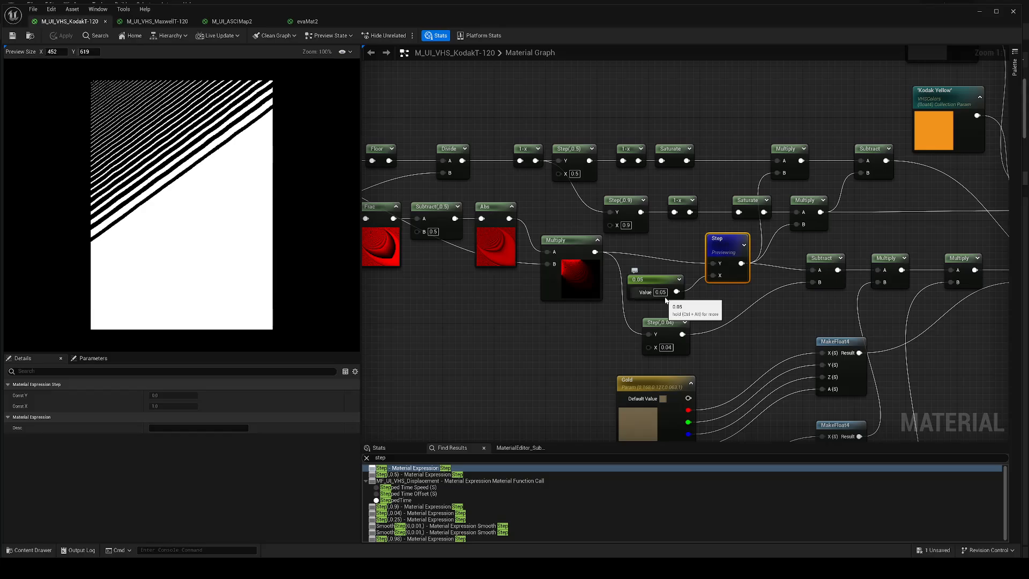
right_click(567, 239)
left_click(619, 254)
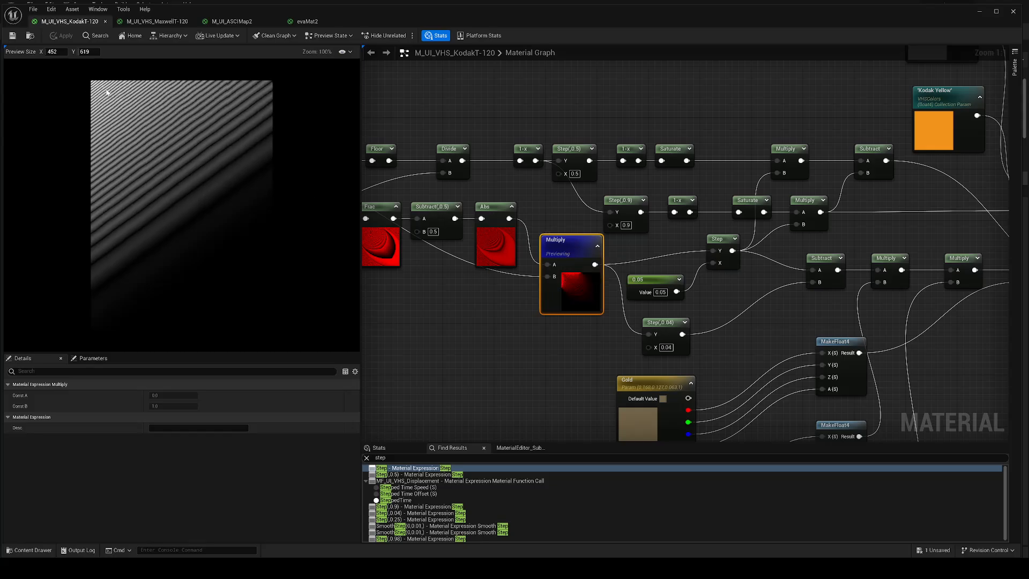
right_click(563, 246)
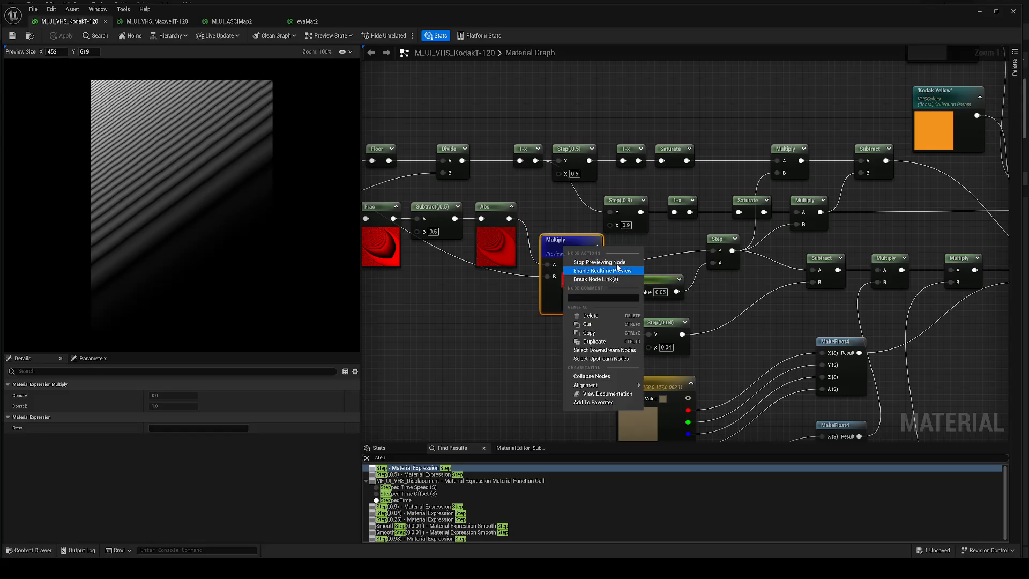
left_click(616, 269)
Preview the 0.05-threshold Step, the Multiply masking it with the 0.9 Step branch, and the Subtract after it, then return to the final material preview
right_click(719, 244)
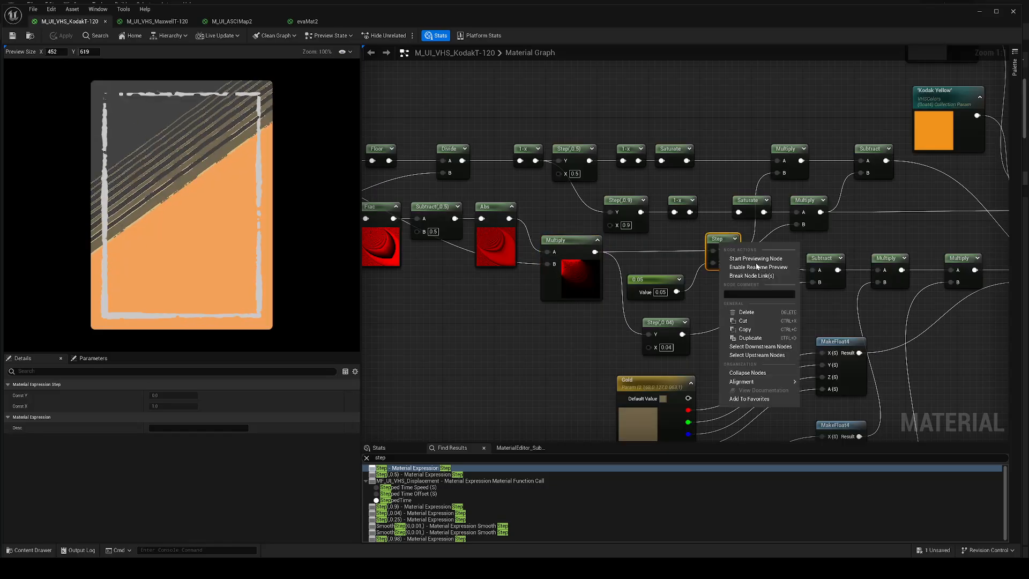
left_click(762, 259)
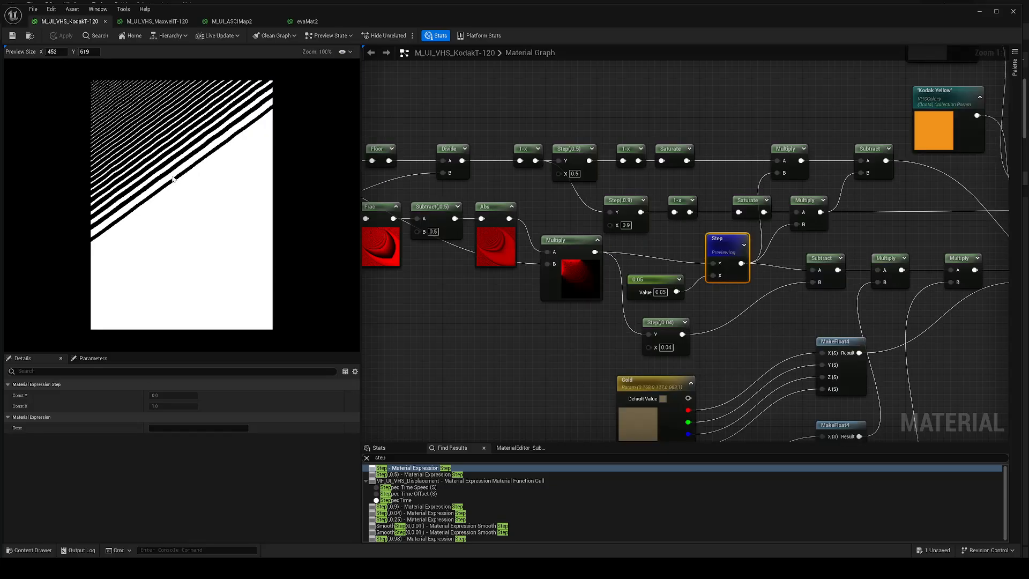
right_click(809, 210)
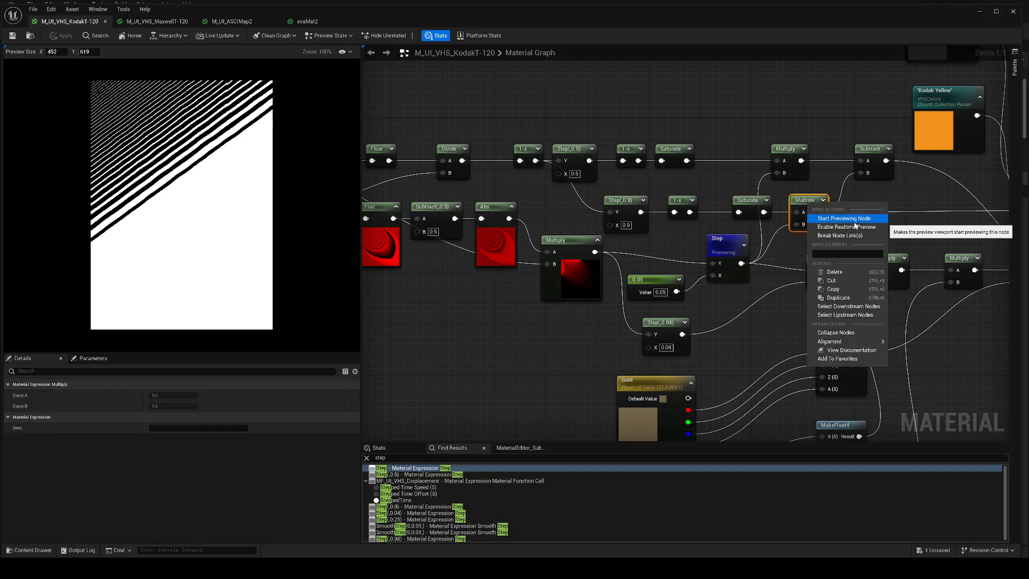
left_click(852, 224)
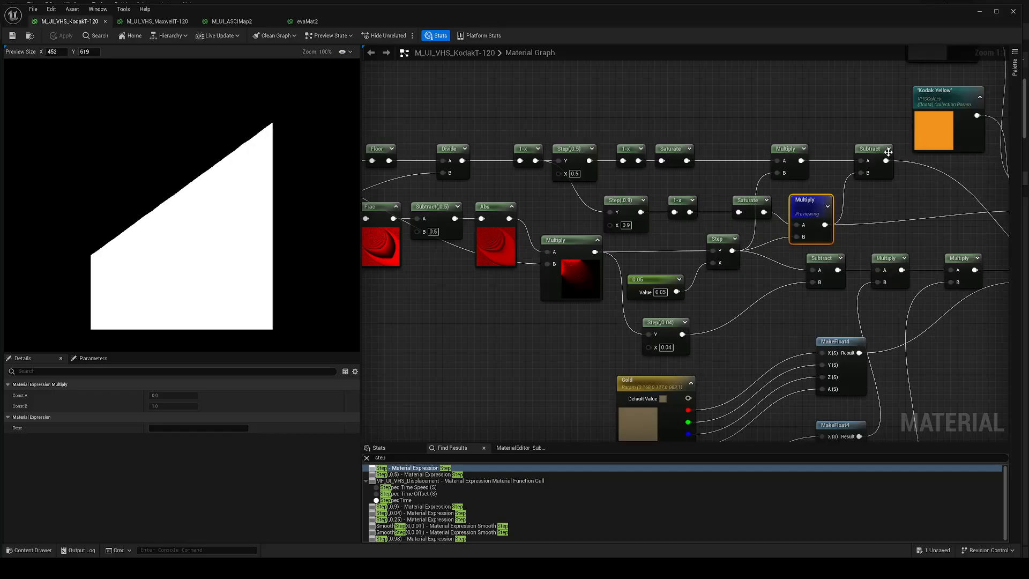
right_click(870, 154)
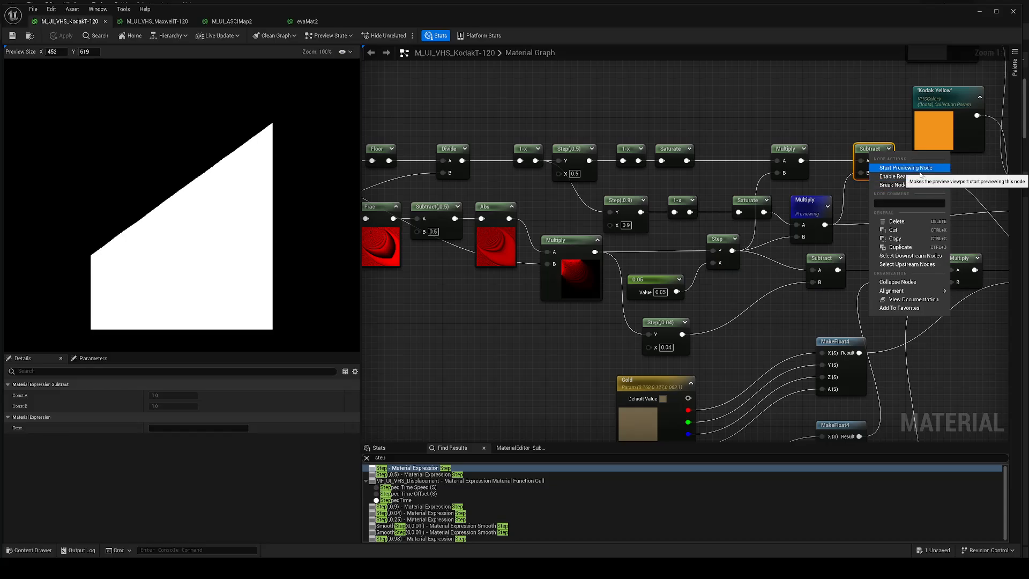
left_click(911, 168)
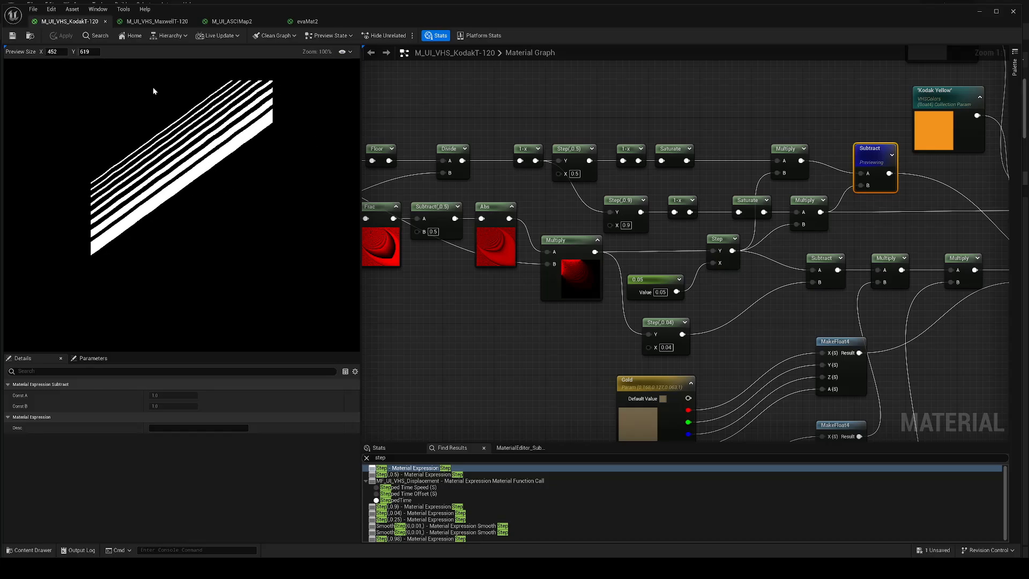
right_click(862, 162)
left_click(890, 182)
Locate the 0.04 Step node from the step search results and preview its output
right_click_drag(930, 211, 809, 192)
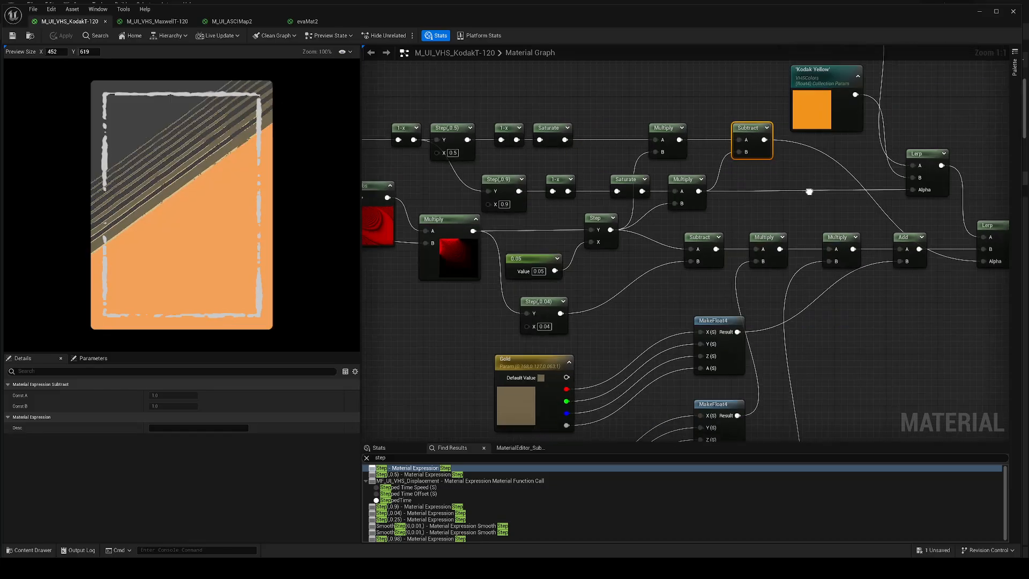
left_click(418, 475)
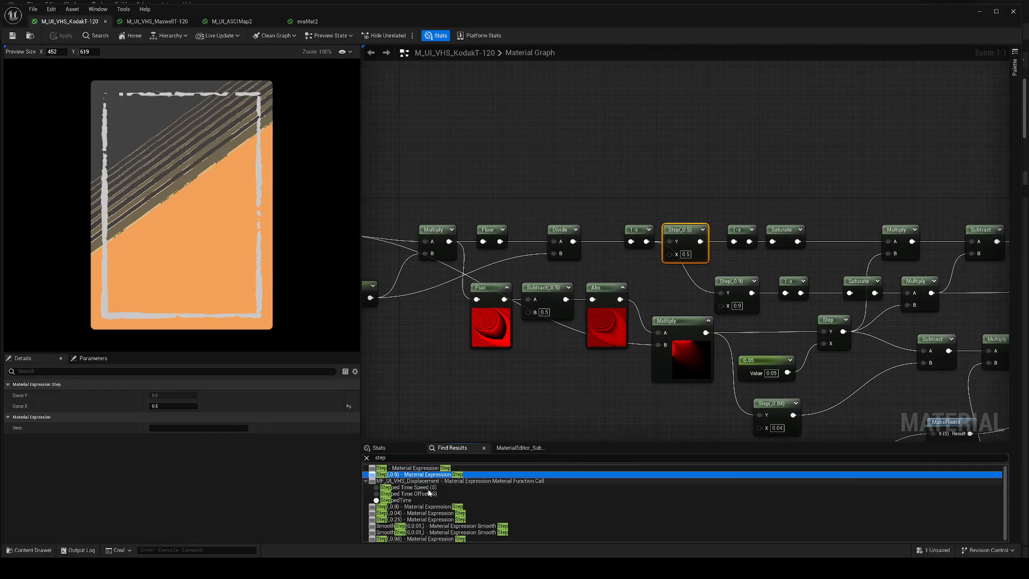
left_click(426, 507)
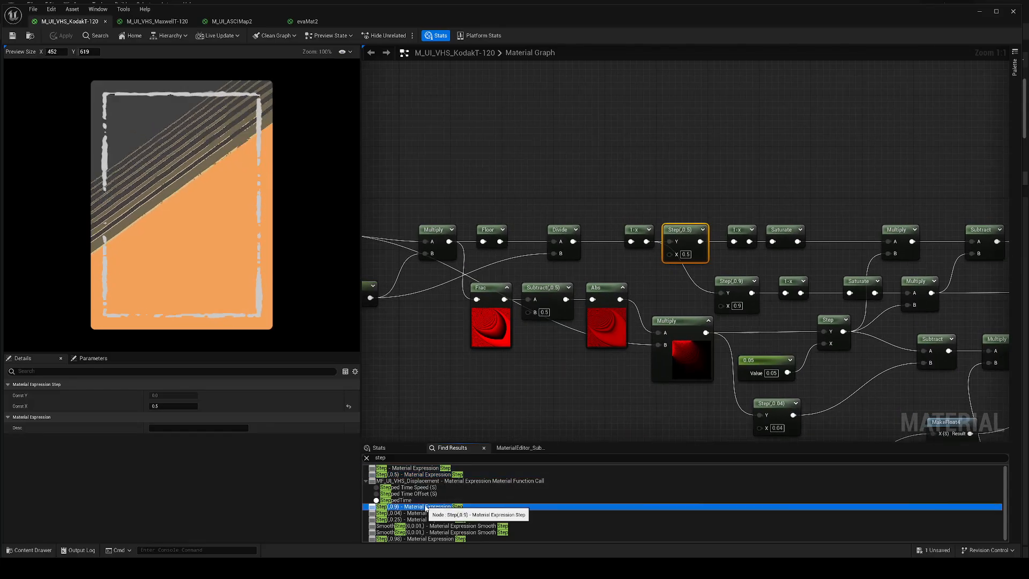
left_click(431, 513)
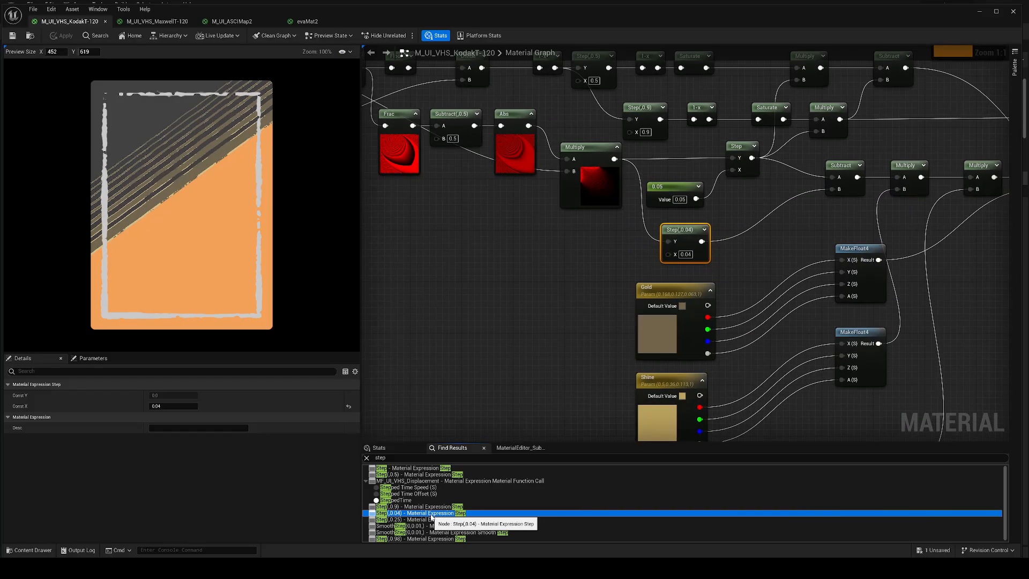
right_click_drag(809, 247, 730, 245)
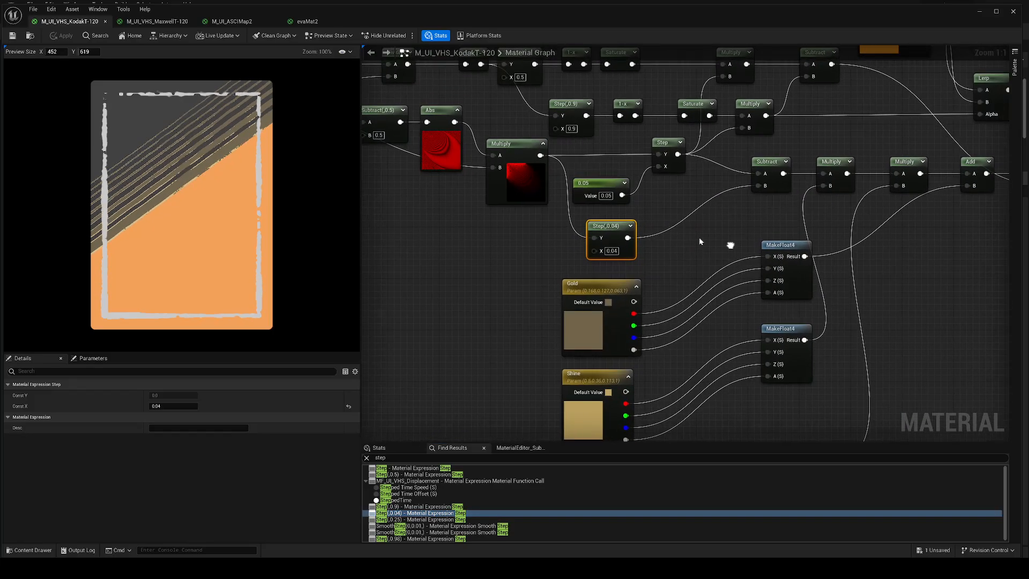
right_click(617, 232)
left_click(653, 249)
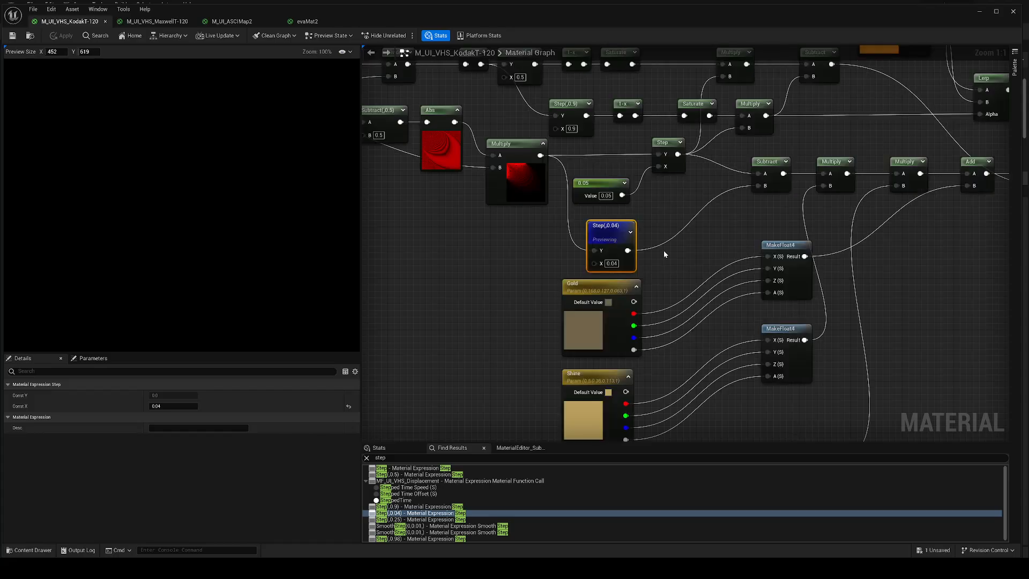
Preview the Subtract node combining the 0.05 and 0.04 Step branches, then select the 0.05 constant for inspection
right_click(772, 165)
left_click(832, 184)
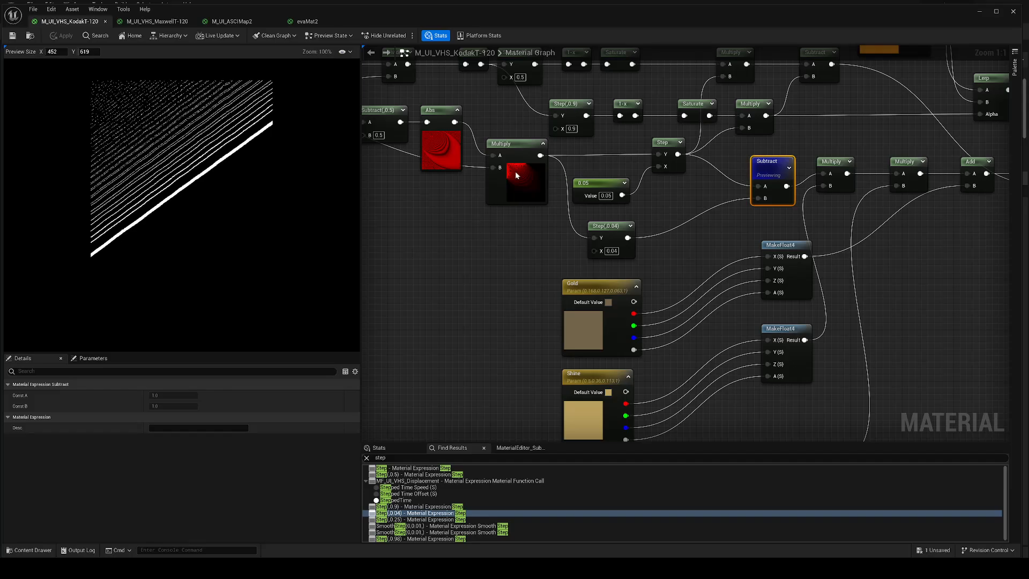
scroll(177, 178, "up", 1)
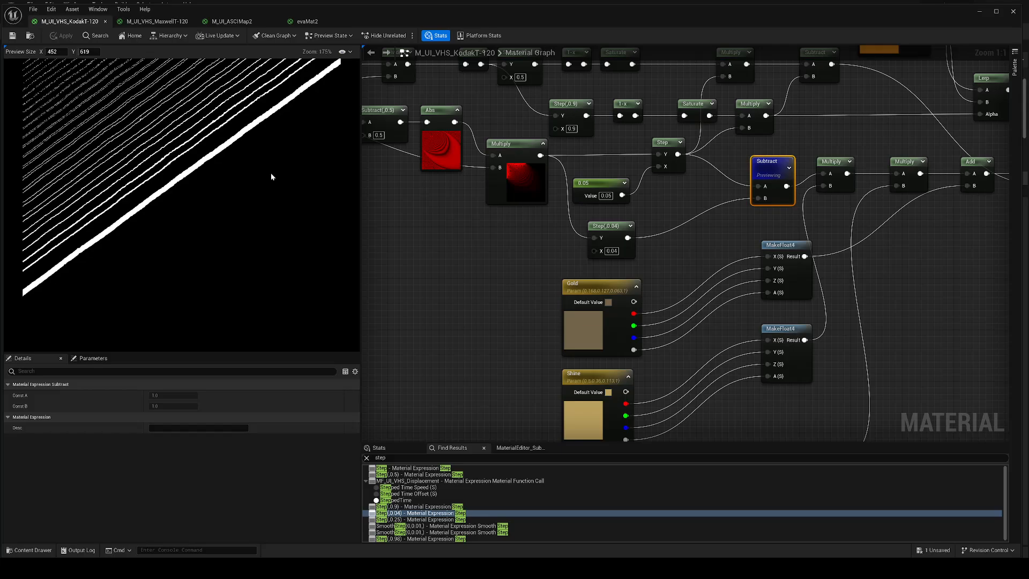
left_click(599, 188)
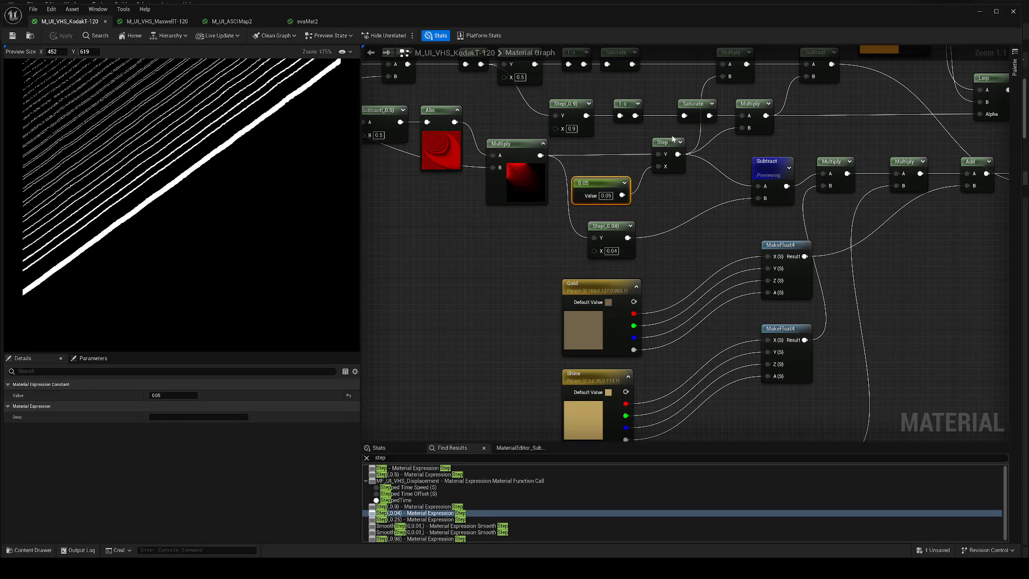
Preview in turn the two Multiply nodes that follow the Subtract of the 0.05 and 0.04 Step branches
right_click(844, 172)
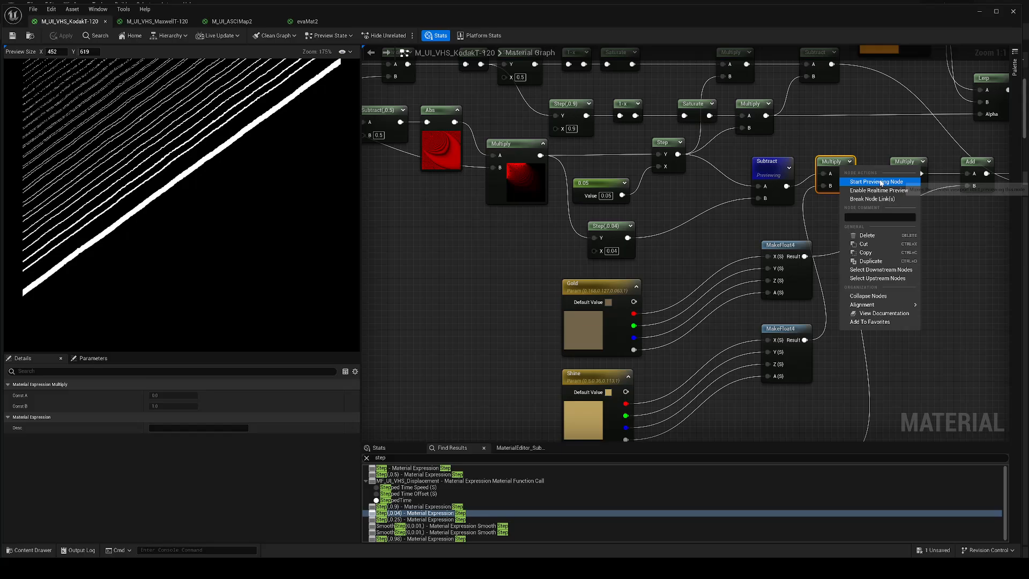
left_click(852, 179)
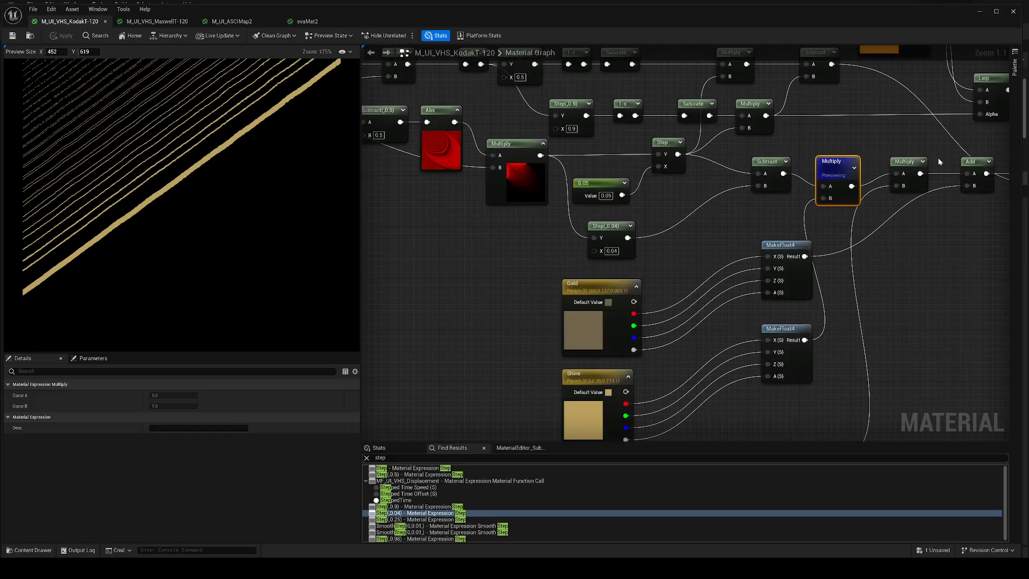
right_click(905, 164)
left_click(919, 181)
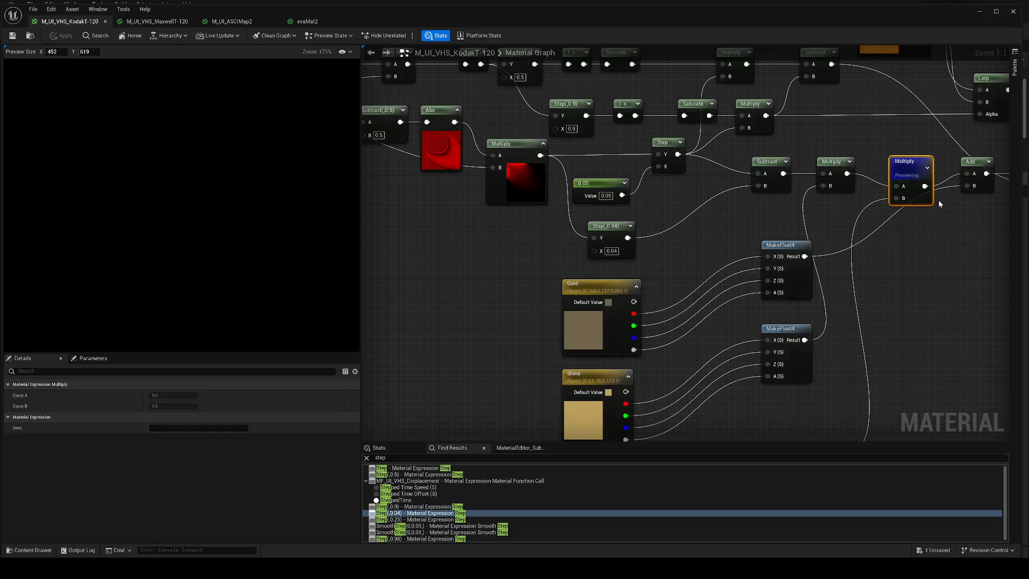
right_click_drag(943, 211, 820, 254)
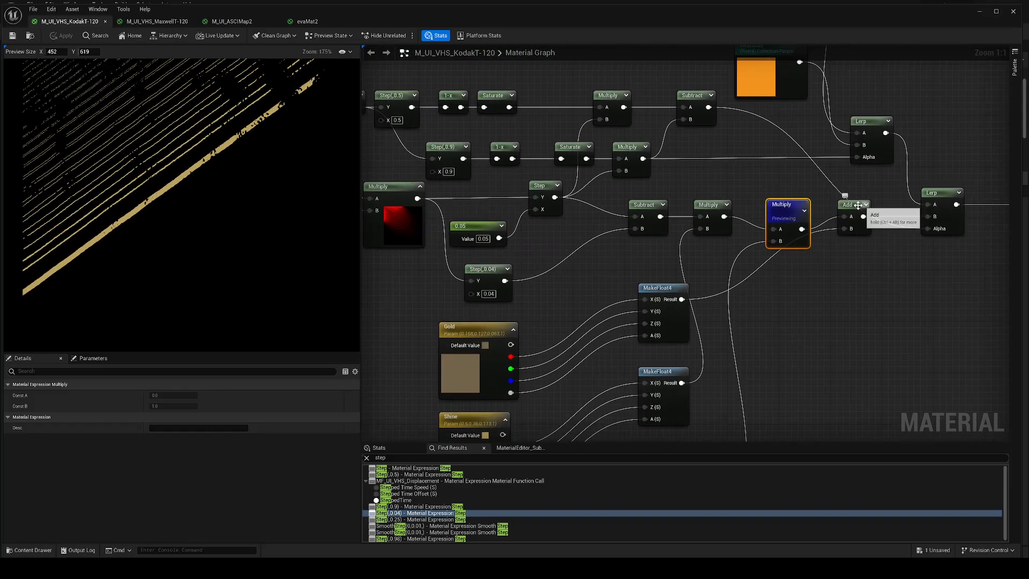
Preview the Lerp node that receives the Add node's output
right_click(859, 211)
right_click(939, 195)
right_click(939, 195)
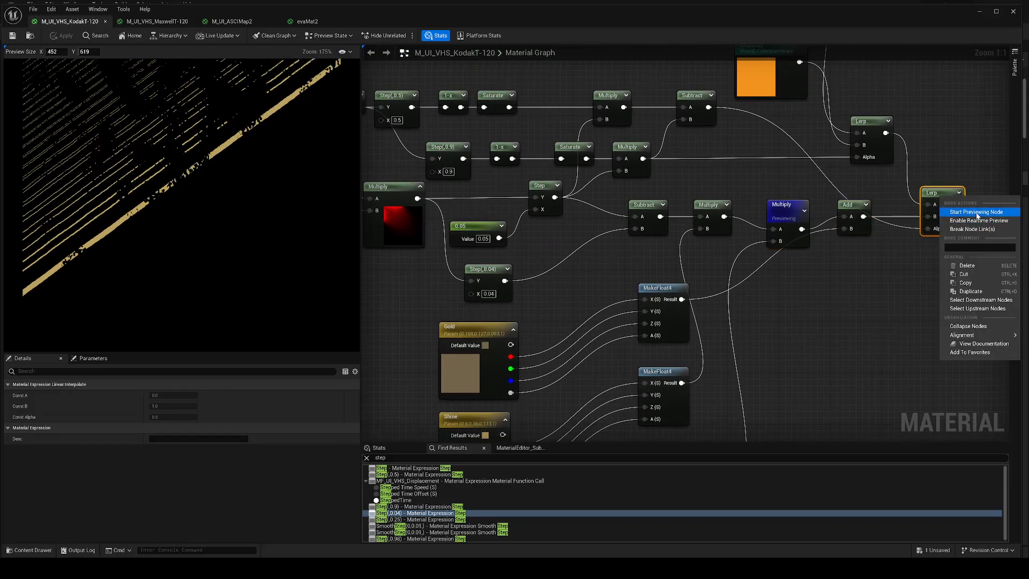
left_click(978, 214)
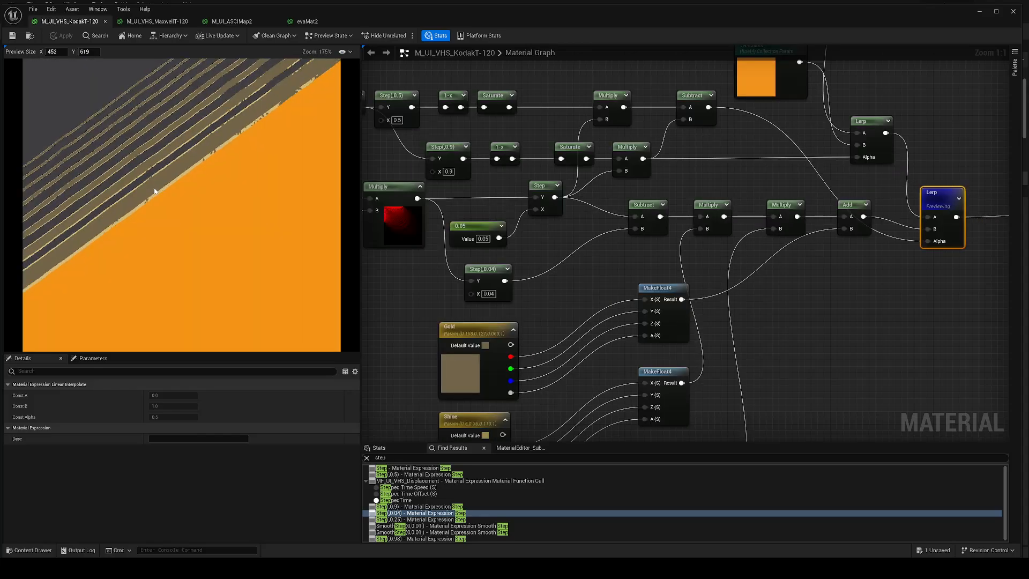
Preview the Add node and the Lerp fed by Kodak Yellow, then examine the Lerp that combines them up close
right_click(857, 206)
left_click(892, 224)
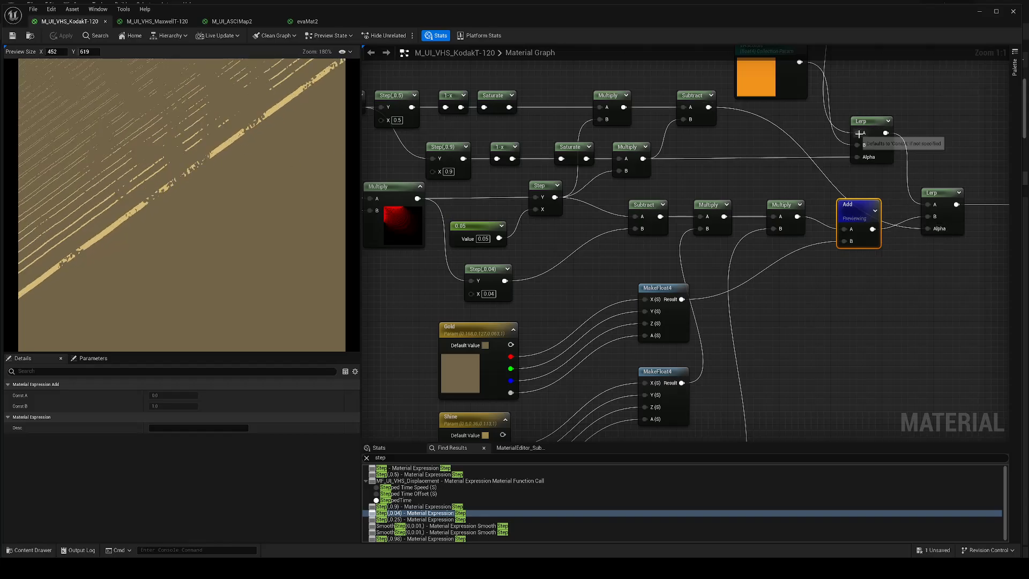
right_click(874, 130)
left_click(914, 139)
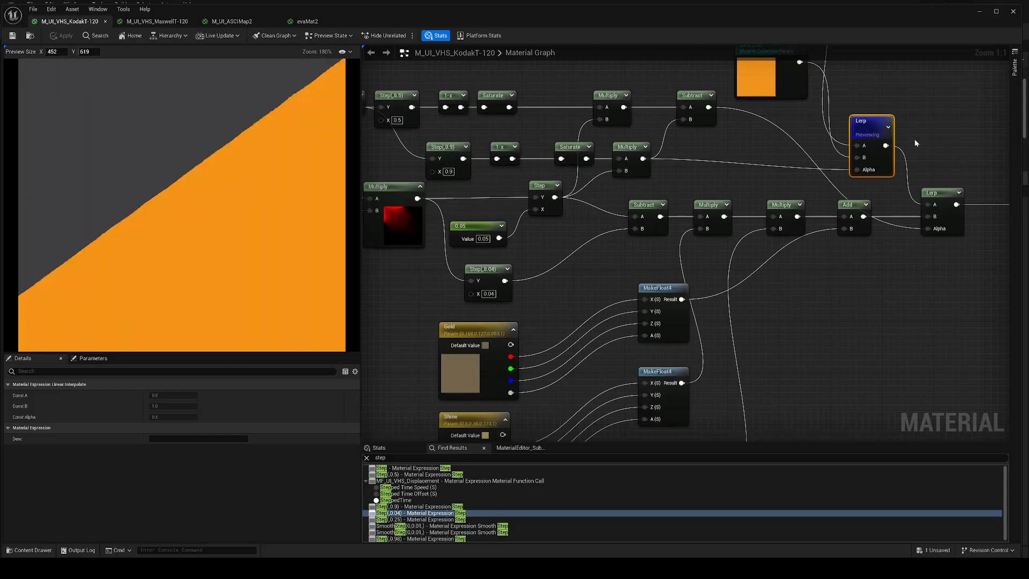
right_click(940, 191)
left_click(965, 209)
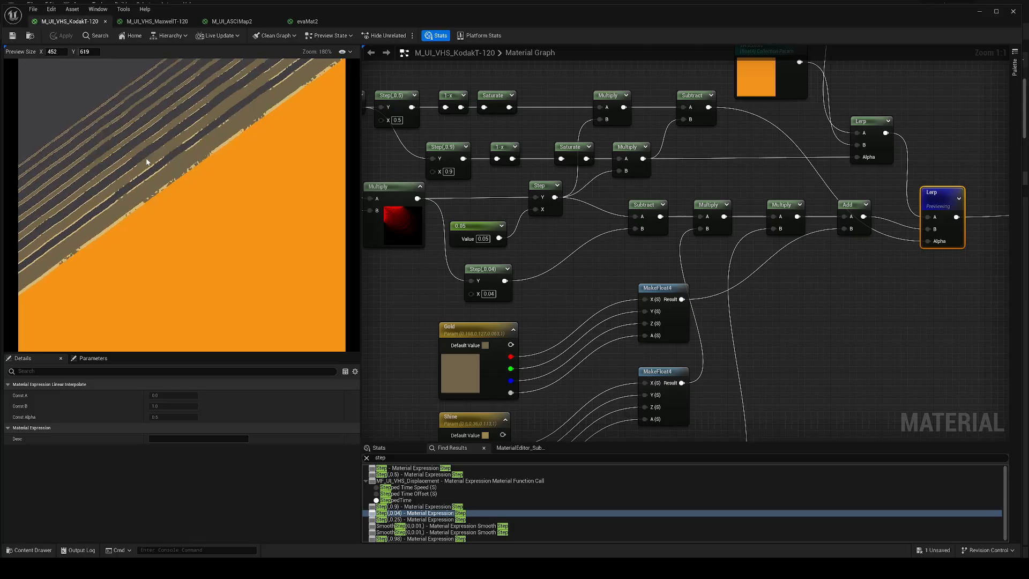
scroll(122, 144, "down", 5)
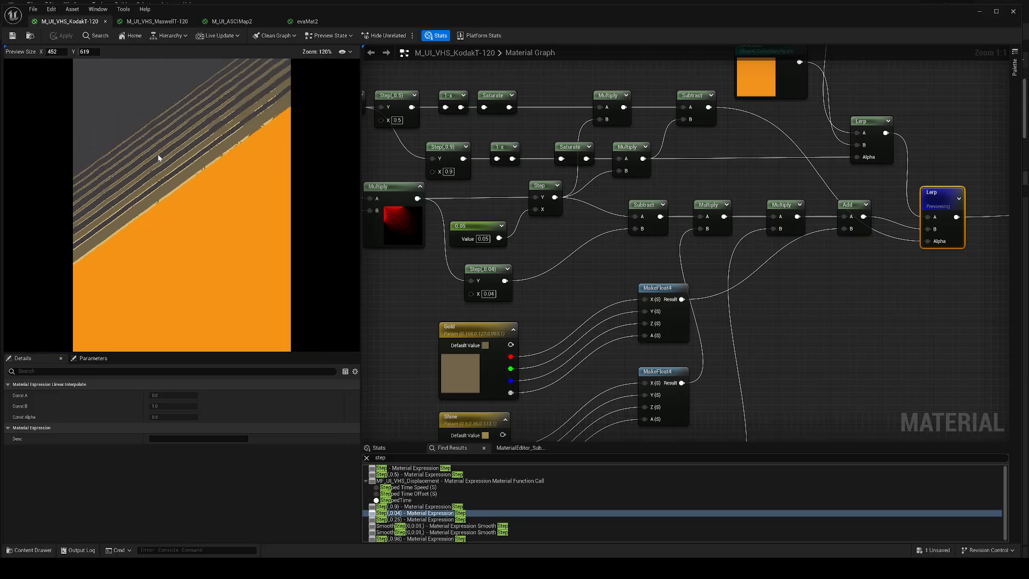
scroll(191, 158, "up", 5)
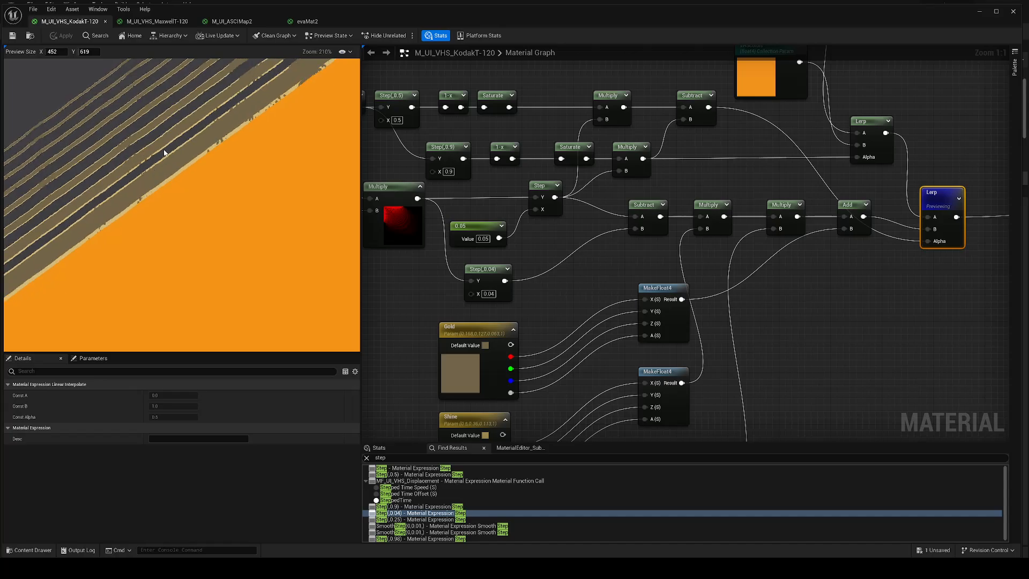
Select the 0.05-threshold Step, preview the Subtract it feeds again, then return to the final material preview
left_click(554, 181)
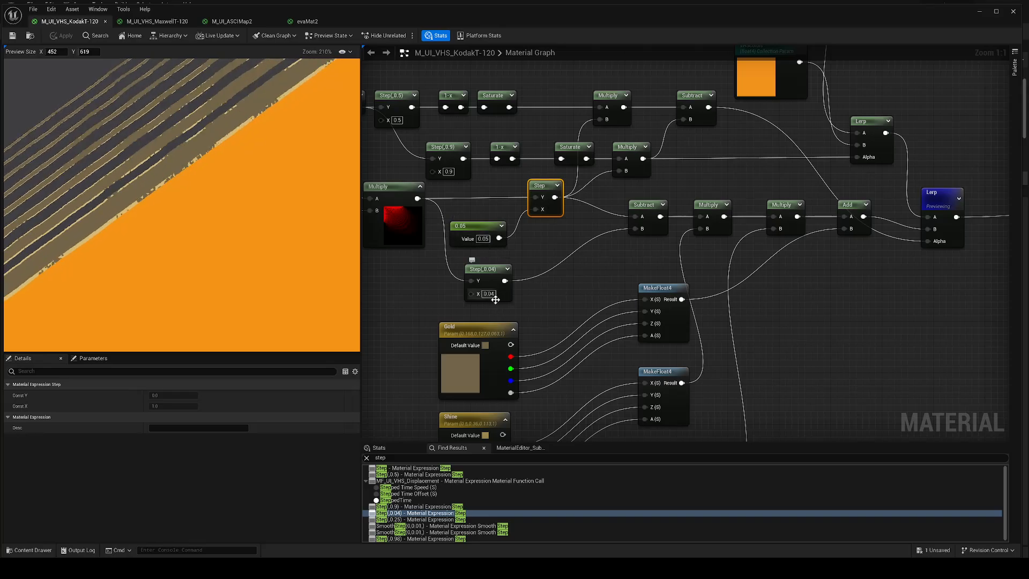
right_click(644, 204)
left_click(677, 200)
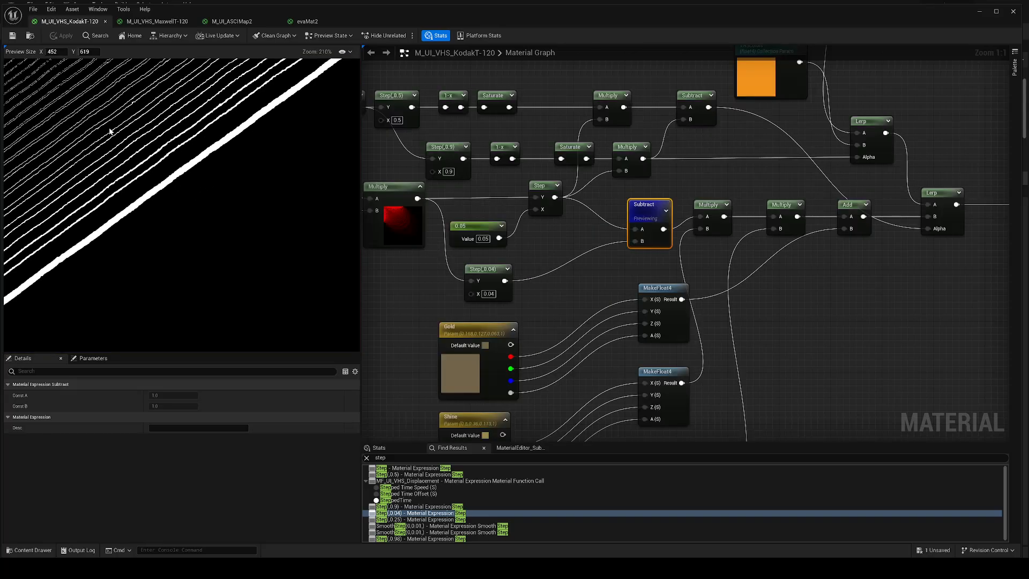
right_click(655, 216)
left_click(685, 227)
scroll(760, 292, "down", 4)
right_click_drag(782, 292, 753, 278)
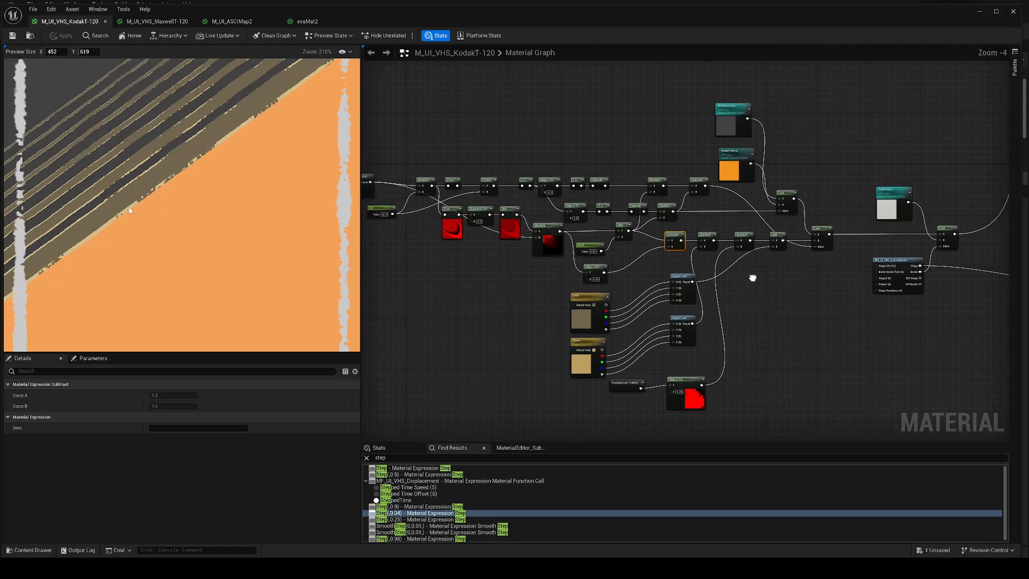
scroll(145, 209, "down", 5)
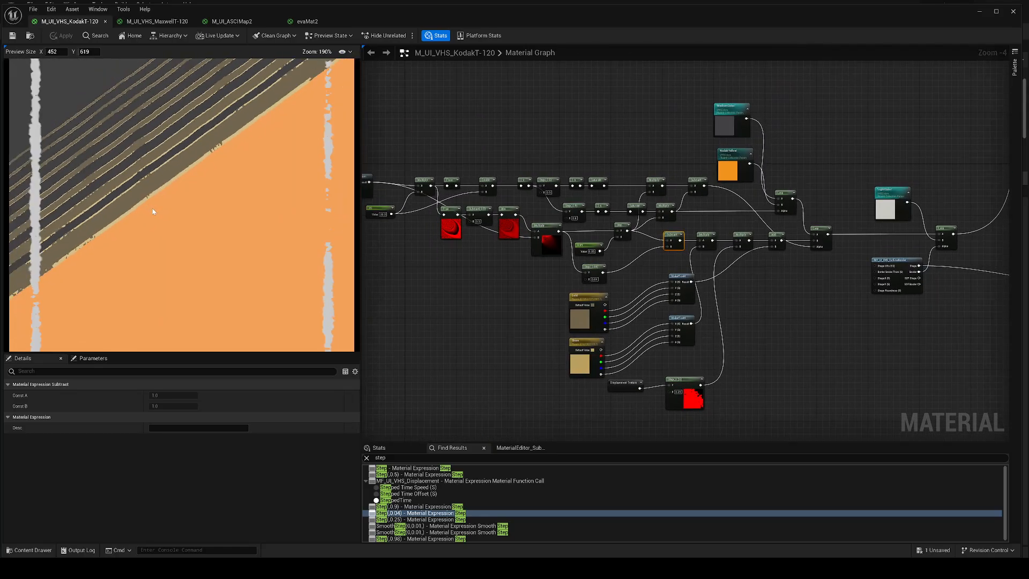
Locate the 0.25 Step node in the search results and preview it, then the Displacement Texture feeding it
left_click(425, 520)
right_click(693, 270)
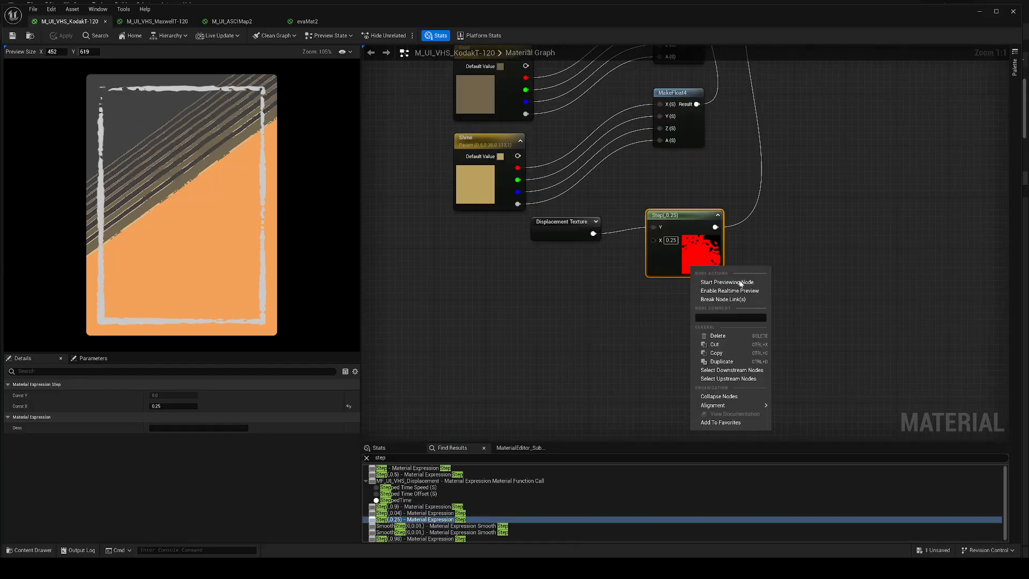
left_click(741, 282)
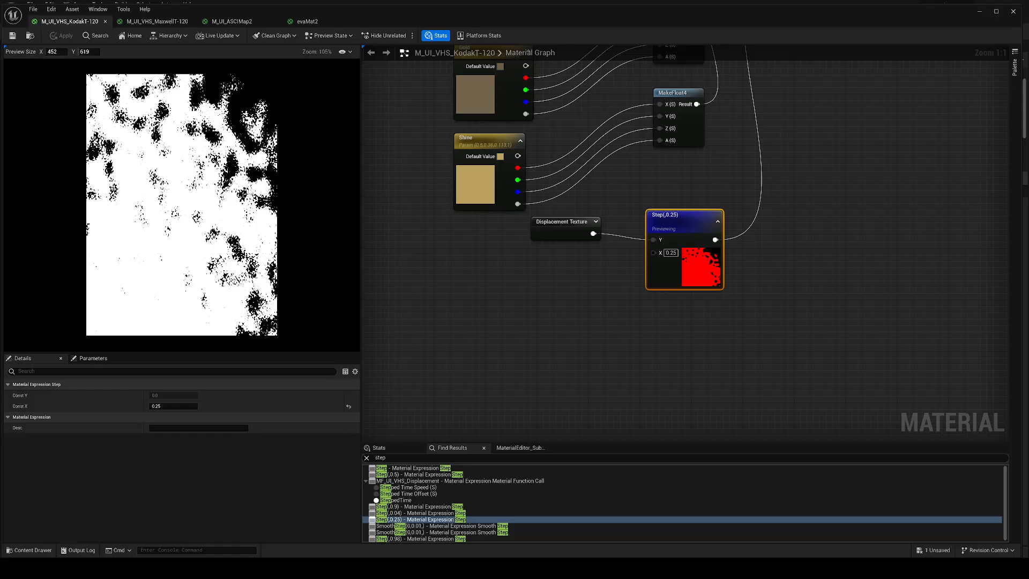
right_click(566, 227)
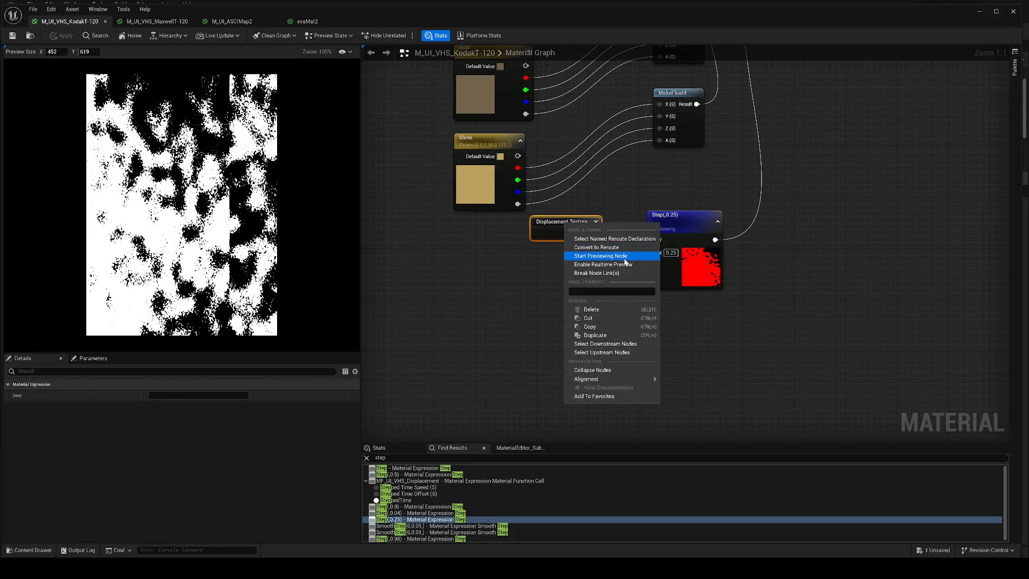
left_click(625, 257)
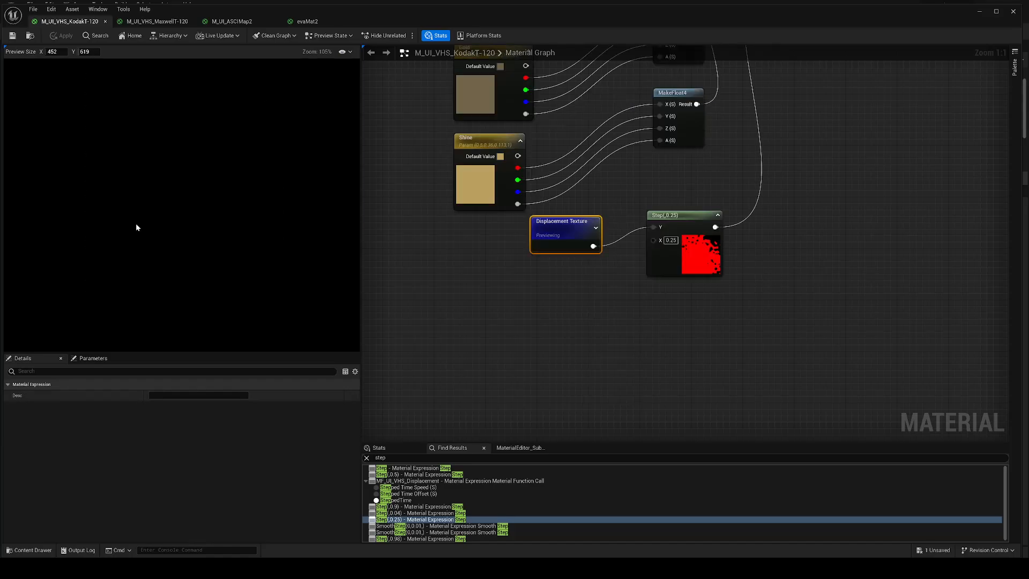
Preview the 0.25 Step node once more, then stop previewing and inspect the final material
right_click(693, 255)
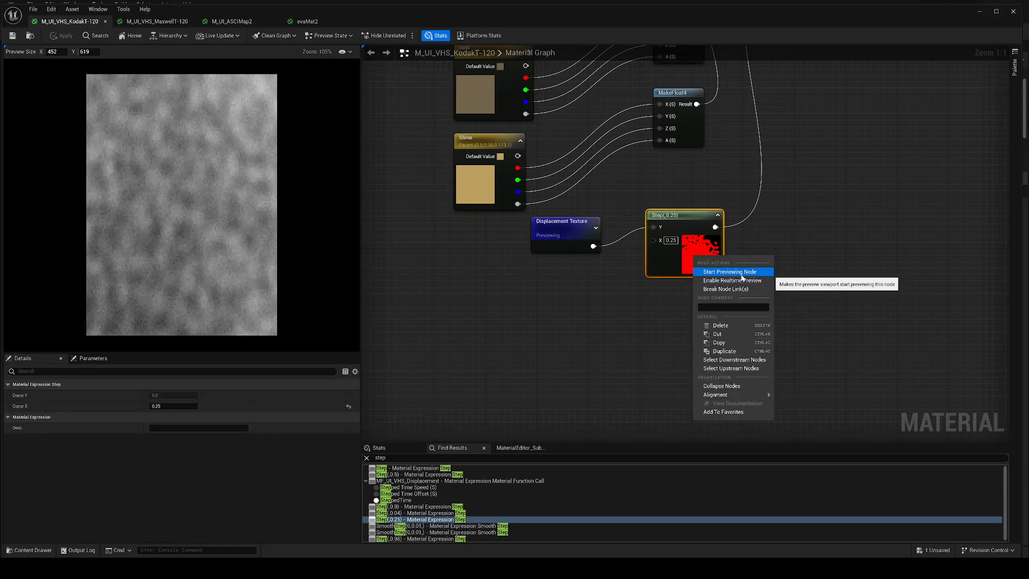
left_click(742, 274)
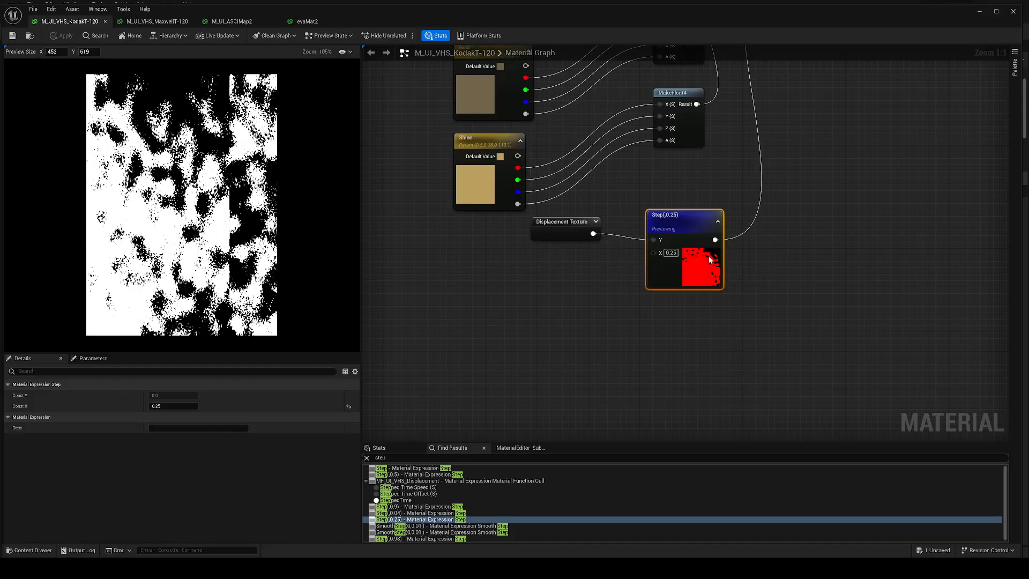
right_click(710, 260)
left_click(773, 274)
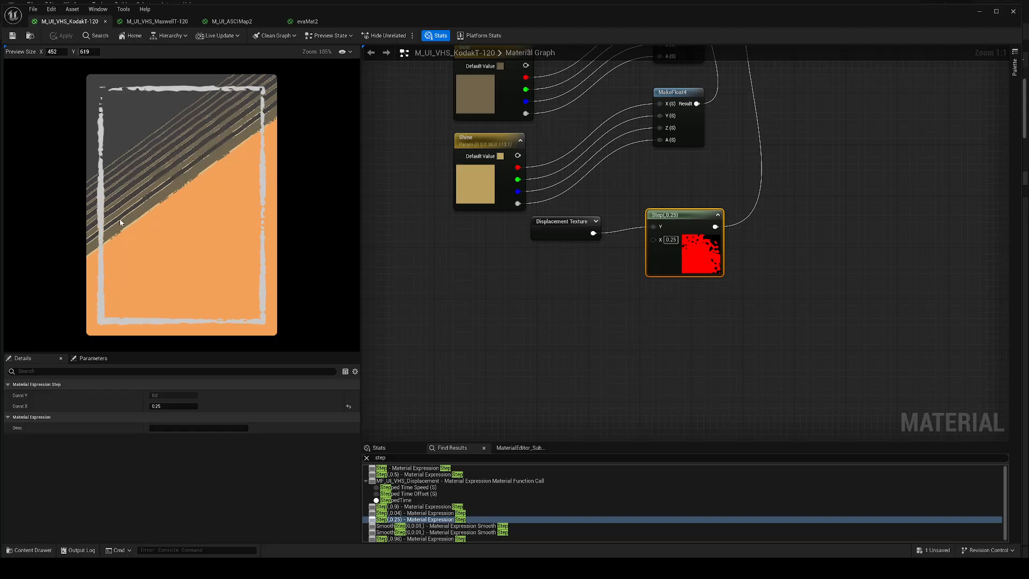
scroll(143, 184, "up", 3)
scroll(188, 179, "down", 2)
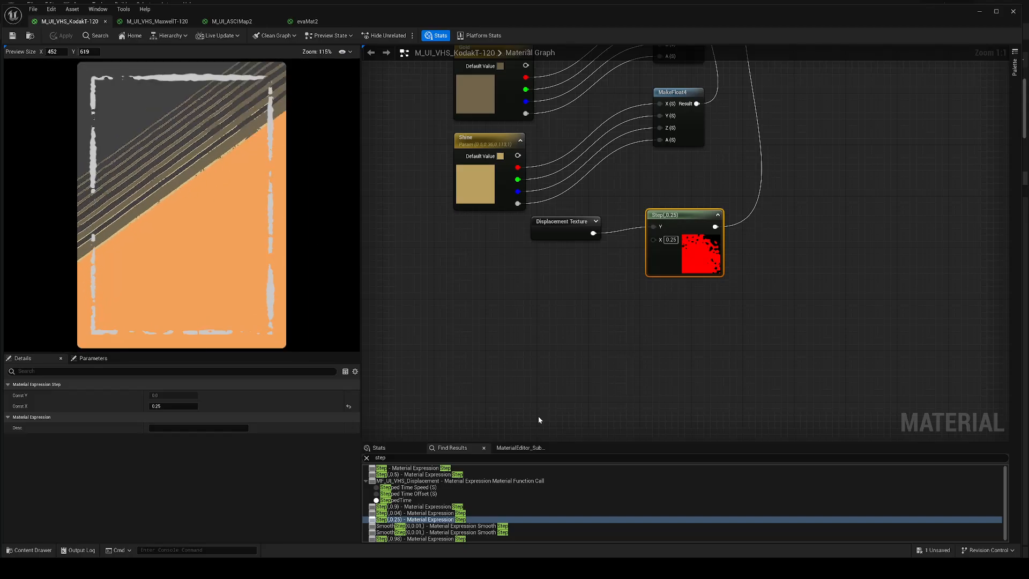
Locate the 0.98 Step node fed by the masked TexCoord from the search results and preview its output
left_click(419, 538)
double_click(419, 539)
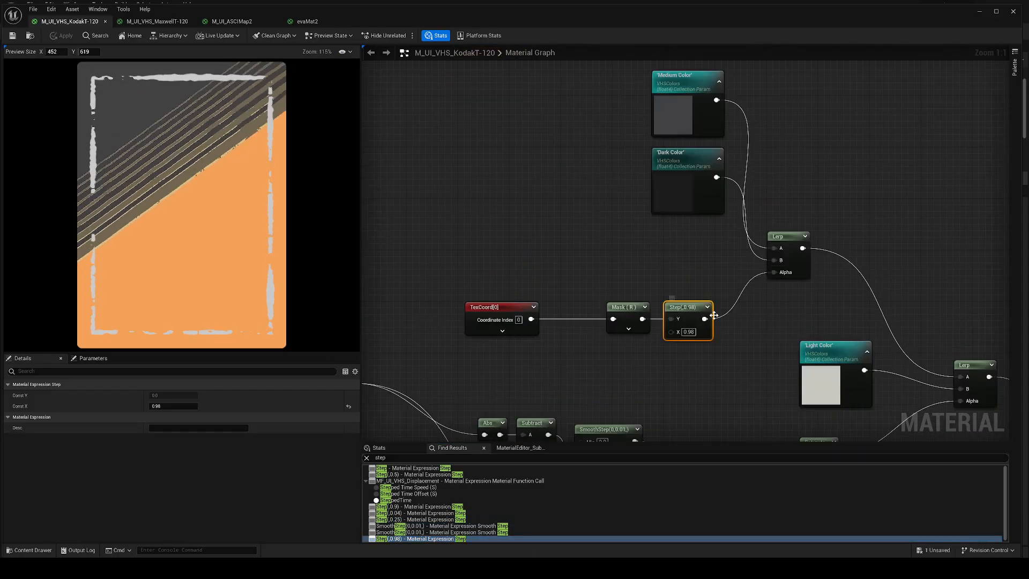
right_click(694, 318)
left_click(736, 326)
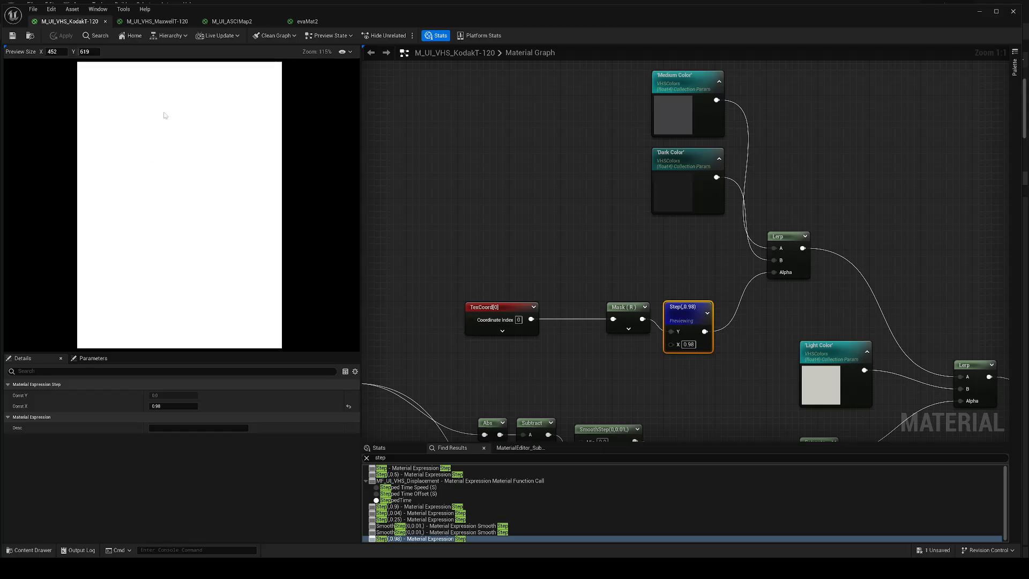
scroll(189, 176, "down", 2)
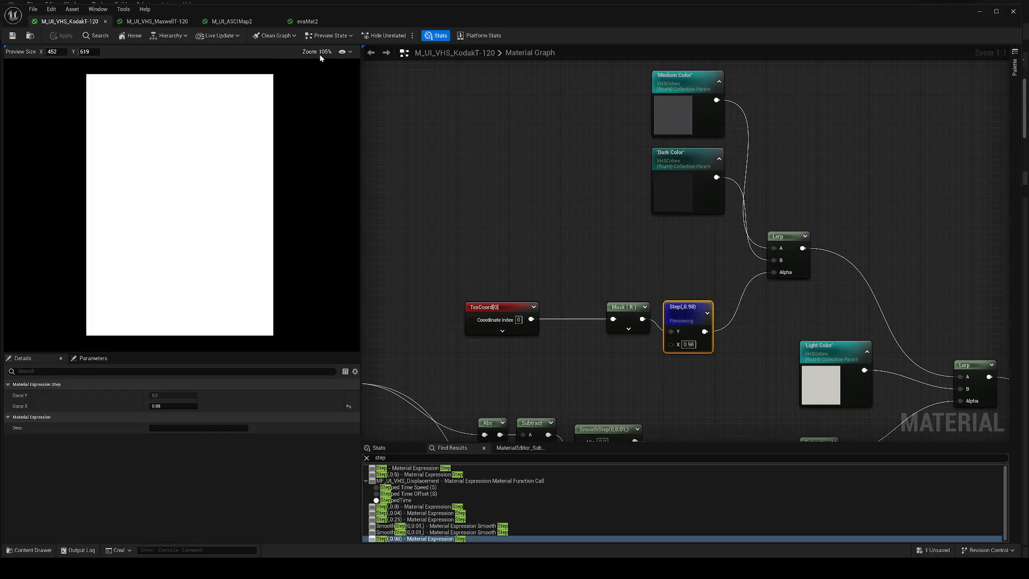
Zoom the material preview out and turn on its border so the 0.98 Step output's edge can be inspected
scroll(321, 58, "down", 2)
left_click(343, 52)
left_click(342, 102)
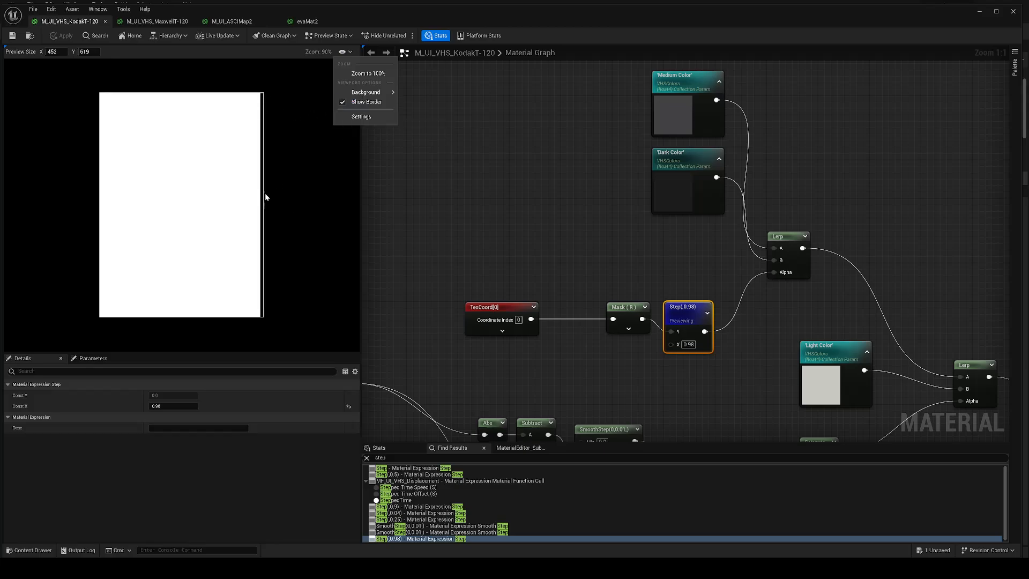
Stop previewing the 0.98 Step node to return to the final VHS material, and look over its graph
right_click(677, 307)
left_click(718, 328)
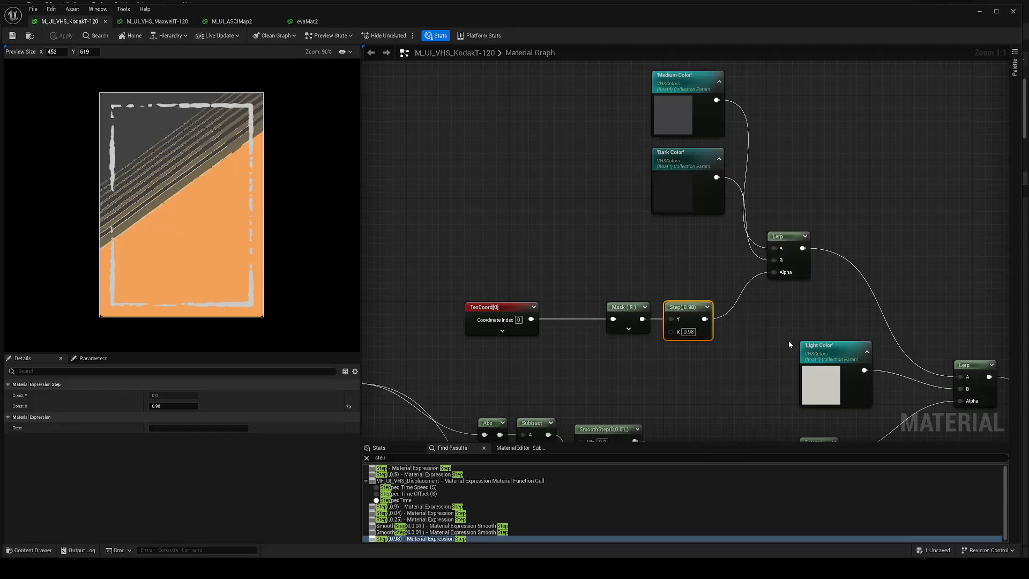
scroll(713, 252, "down", 3)
right_click_drag(705, 263, 637, 194)
scroll(464, 505, "down", 2)
Switch to M_UI_VHS_MaxwellT-120 and resize its material preview to 332 by 742
left_click(158, 21)
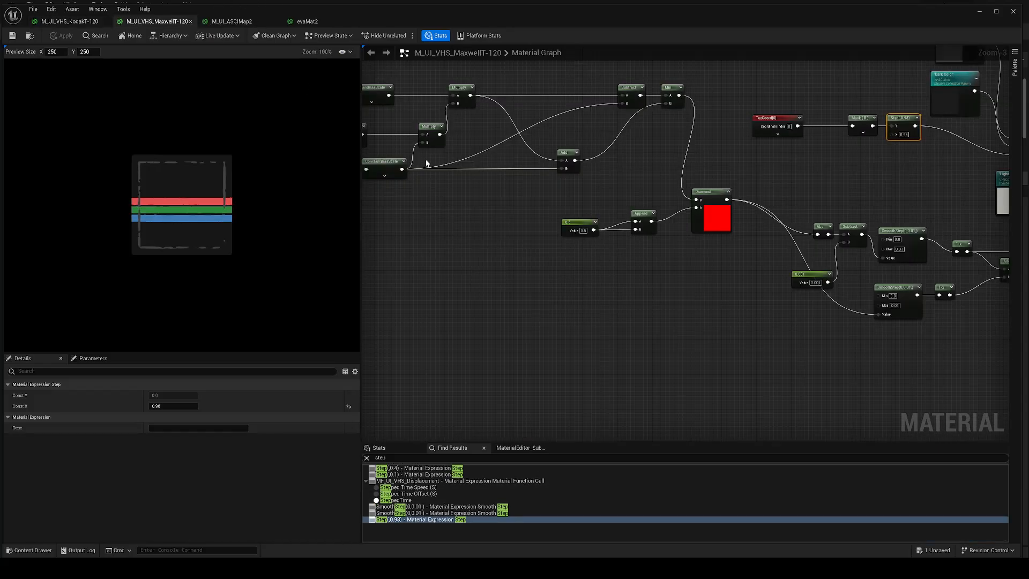
left_click_drag(52, 52, 160, 52)
left_click(519, 351)
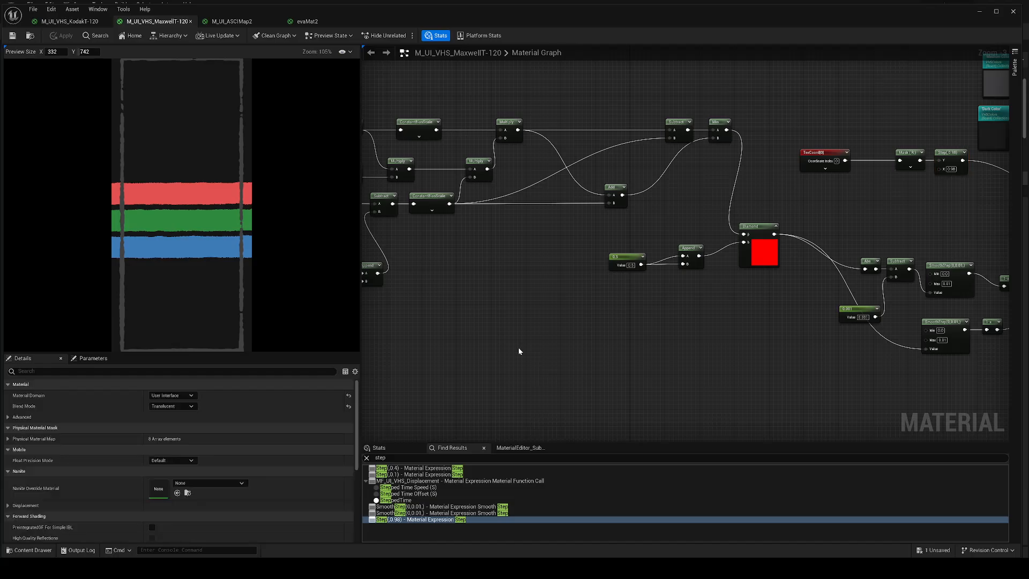
Locate the 0.4 Step node from the search results and preview its output
left_click(435, 468)
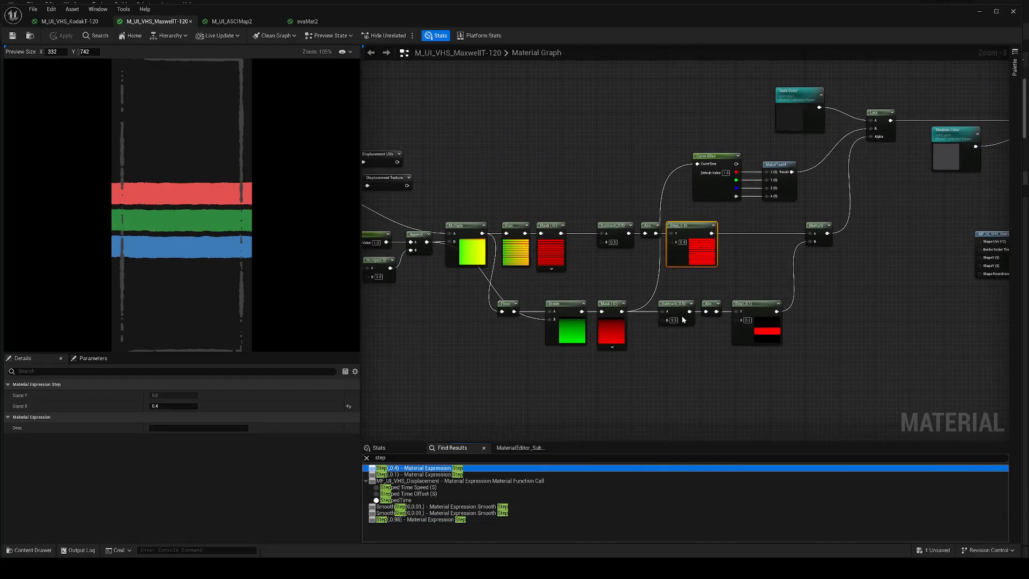
right_click(714, 255)
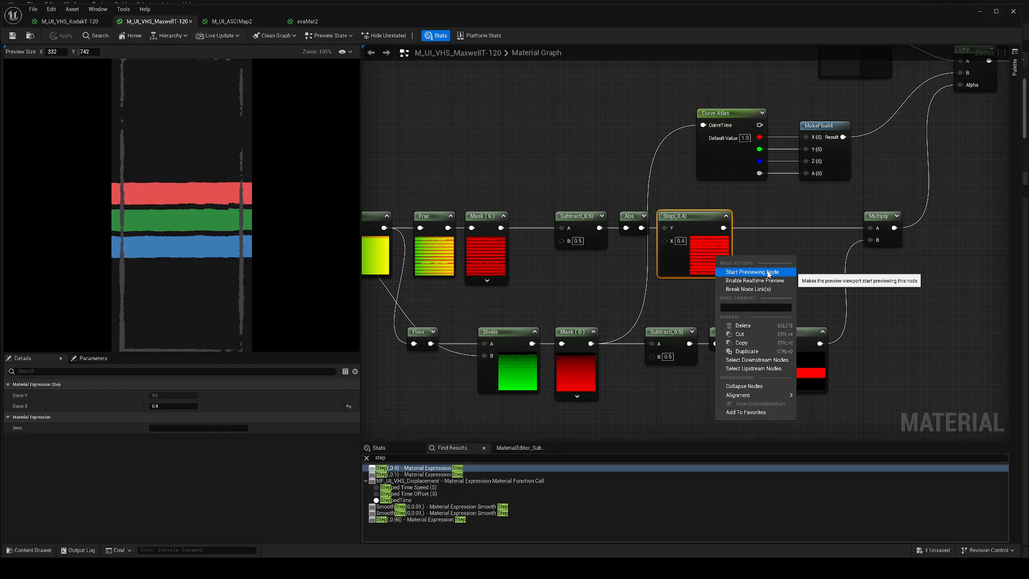
left_click(768, 274)
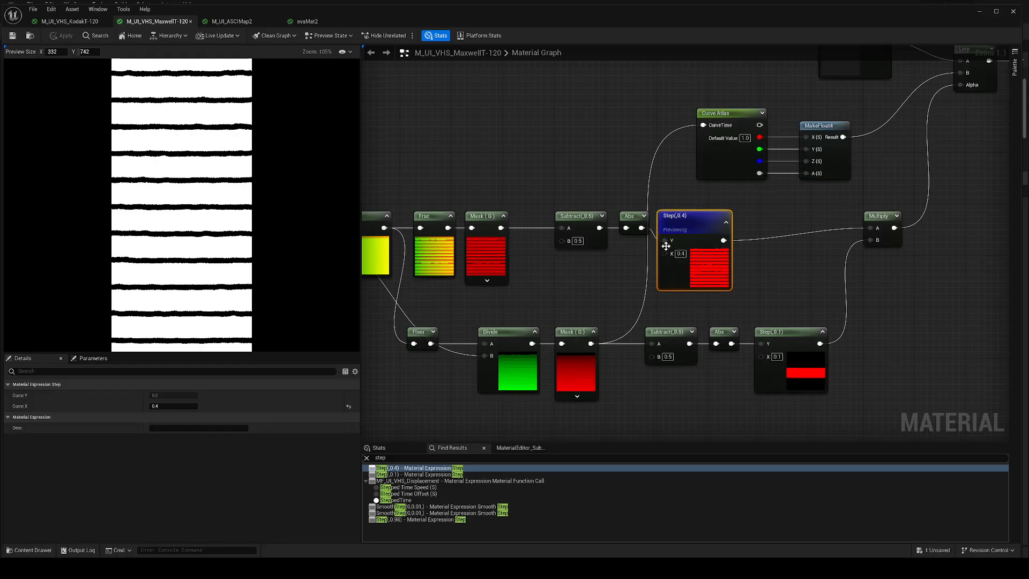
Try thresholds of 0.5, 0.4 and 0.1 on the previewed Step node, restore 0.4, then stop previewing it
left_click(681, 255)
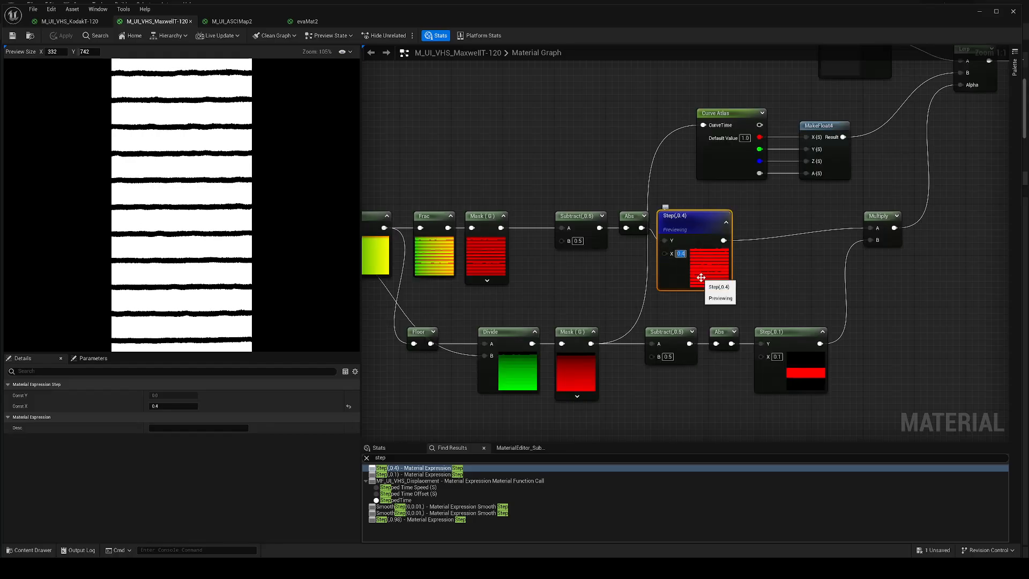
type("5")
key("Return")
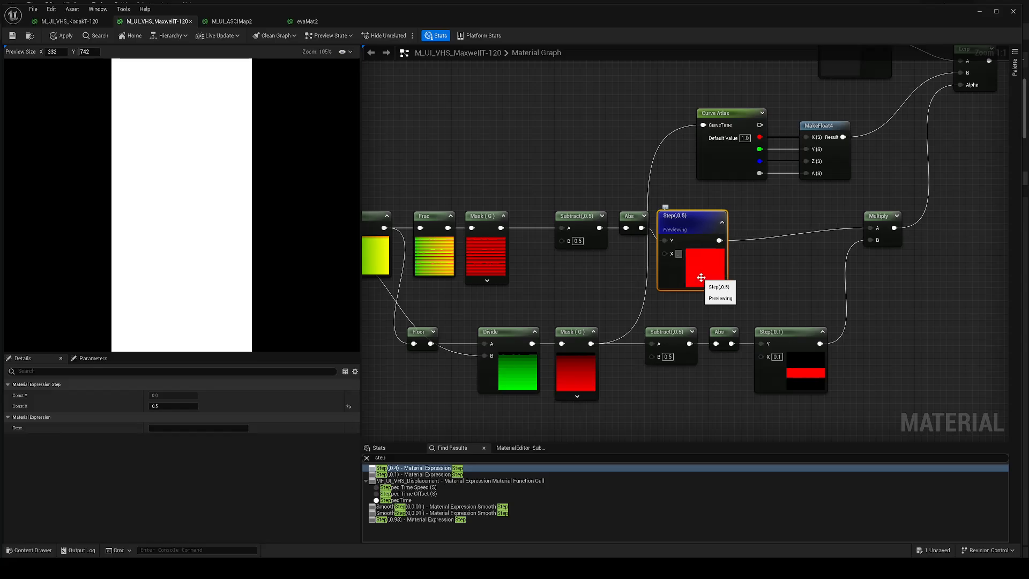
type(".4")
key("Return")
type(".1")
key("Return")
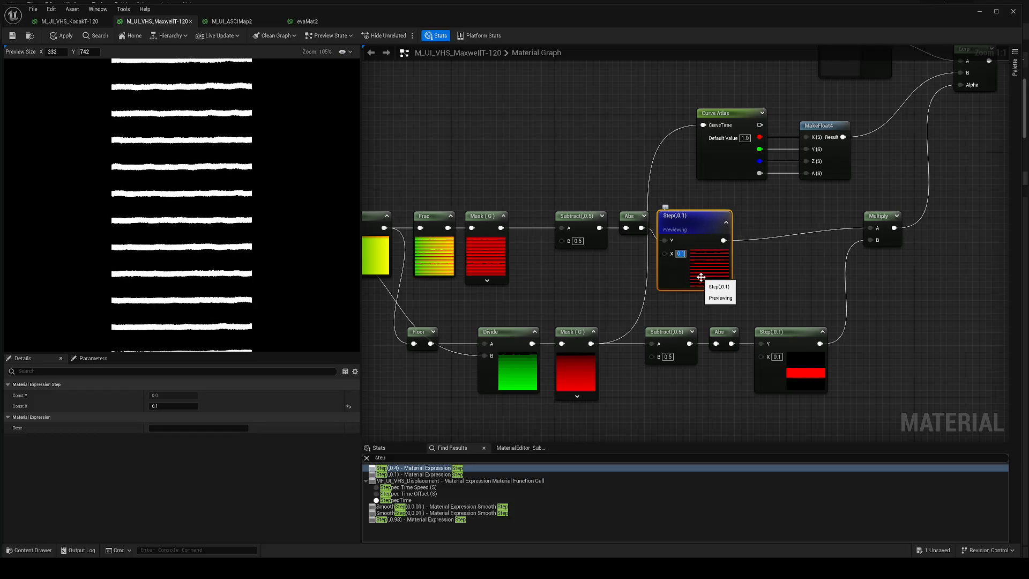
type(".4")
key("Return")
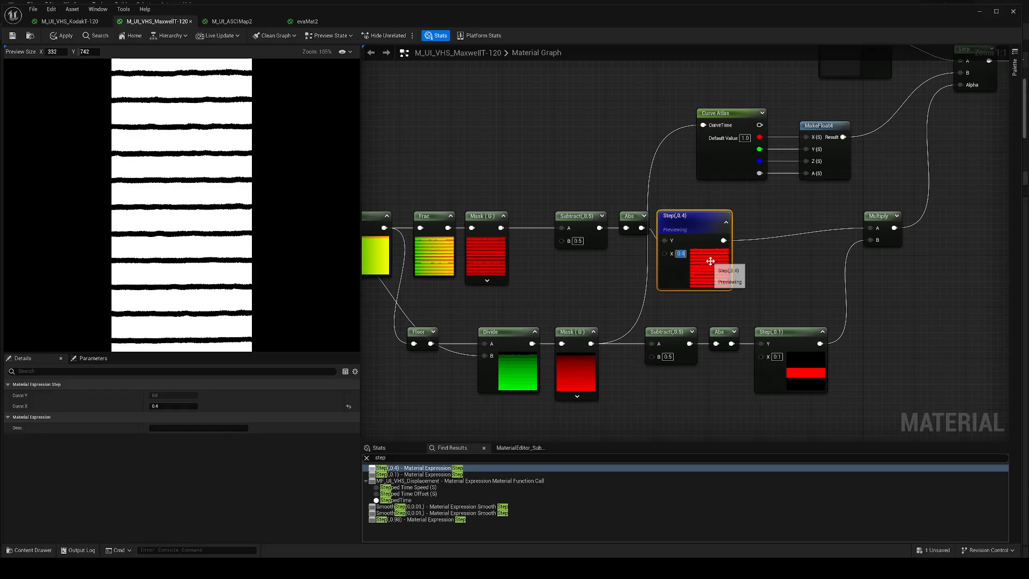
right_click(711, 265)
left_click(742, 278)
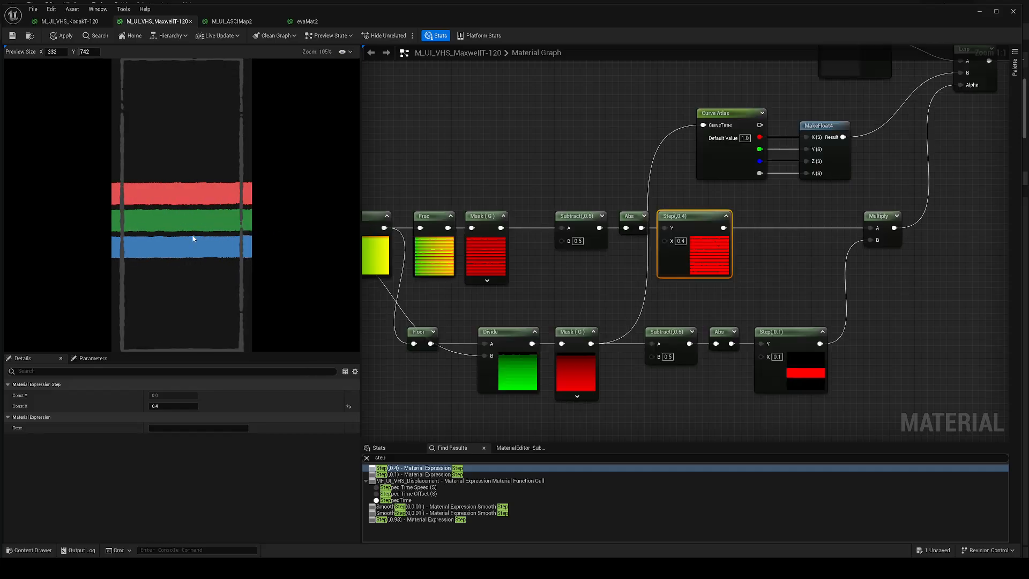
Locate the 0.1 Step node from the search results and preview the Abs node feeding it
left_click(420, 474)
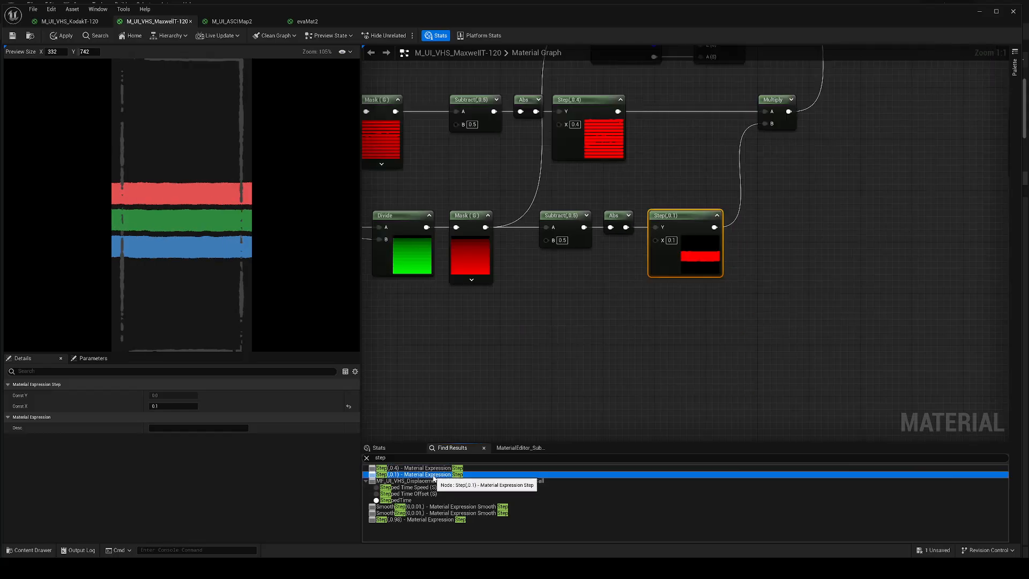
right_click(696, 254)
right_click(615, 217)
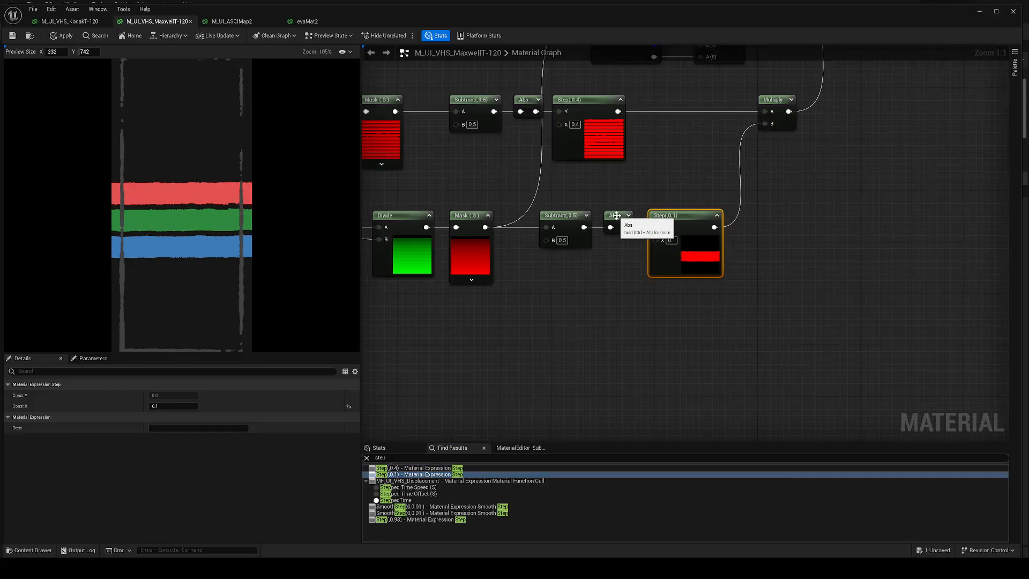
left_click(660, 236)
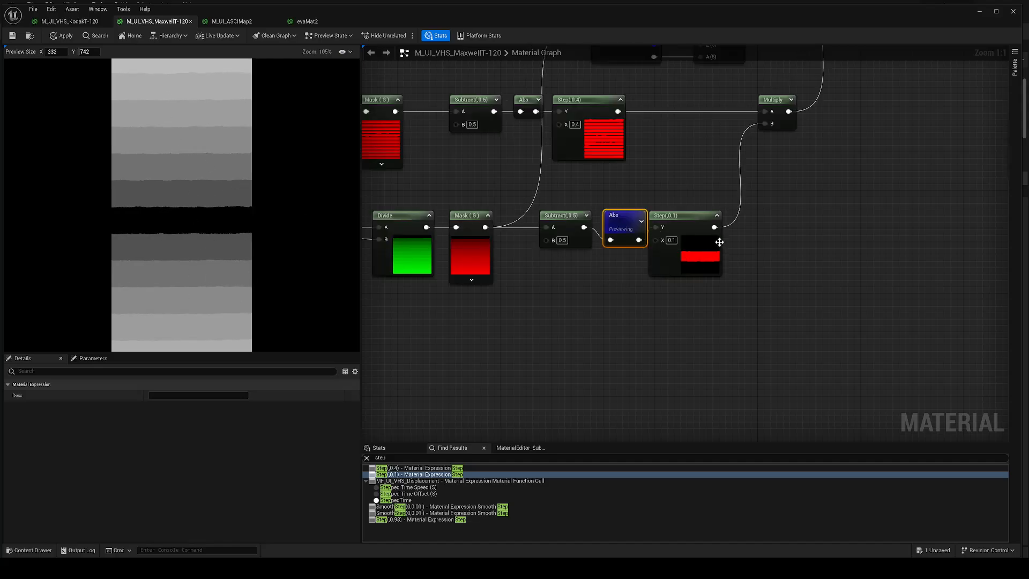
Preview the 0.1 Step node, then the Multiply node that combines it with the 0.4 Step
right_click(696, 258)
left_click(753, 278)
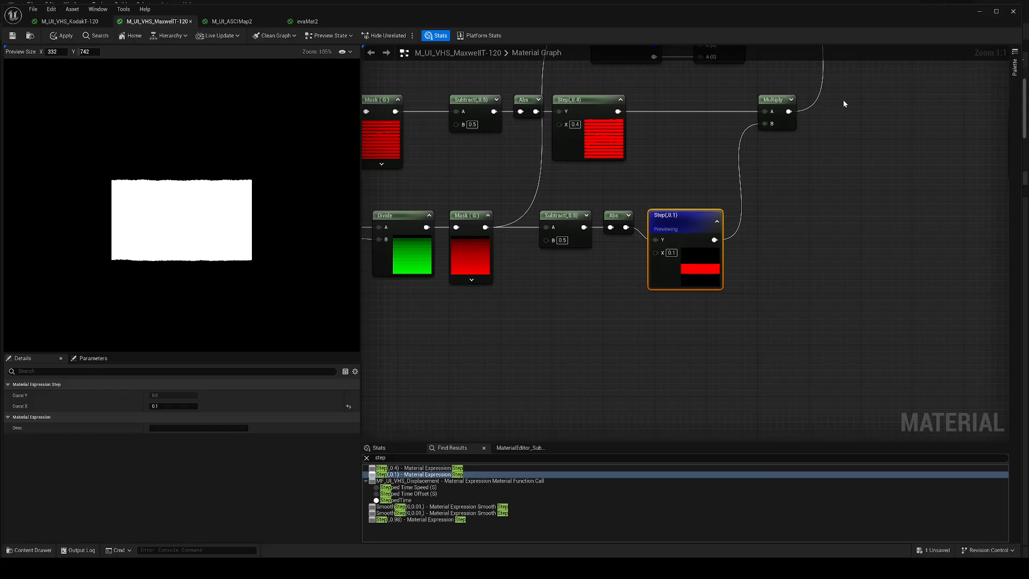
right_click(777, 107)
left_click(832, 129)
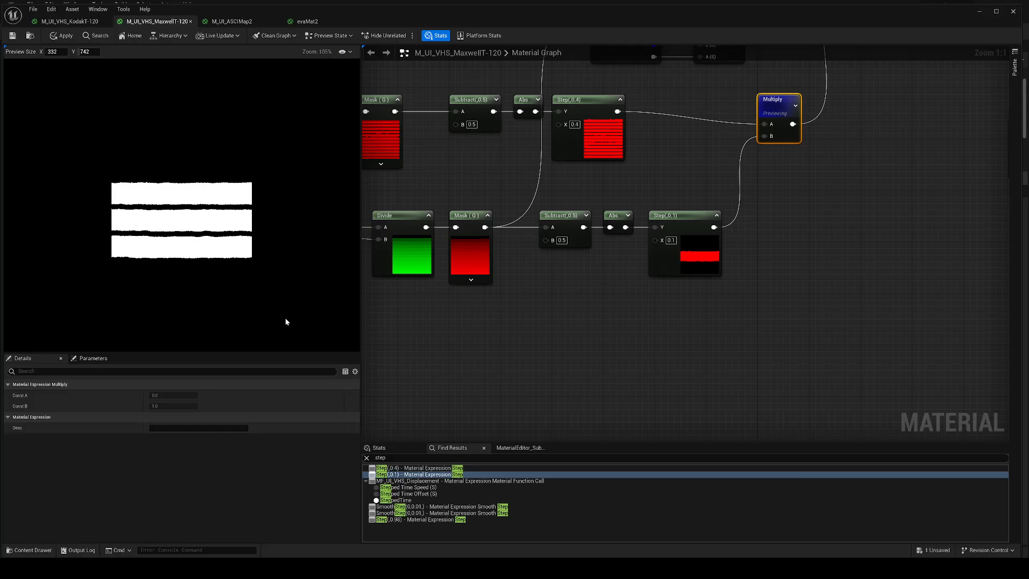
Locate the 0.98 Step node from the search results and preview its output
left_click(423, 519)
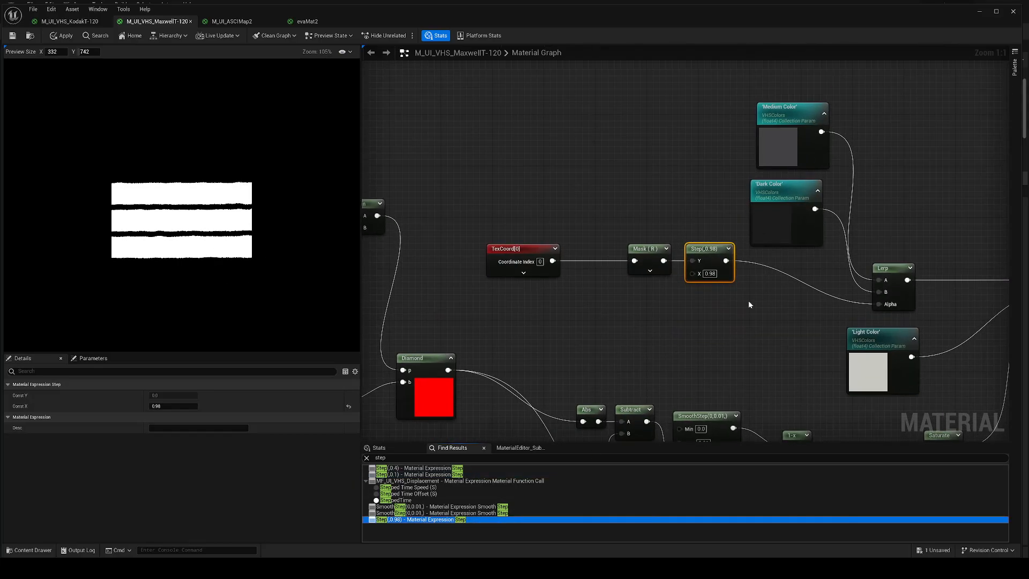
right_click_drag(748, 300, 612, 277)
right_click(570, 228)
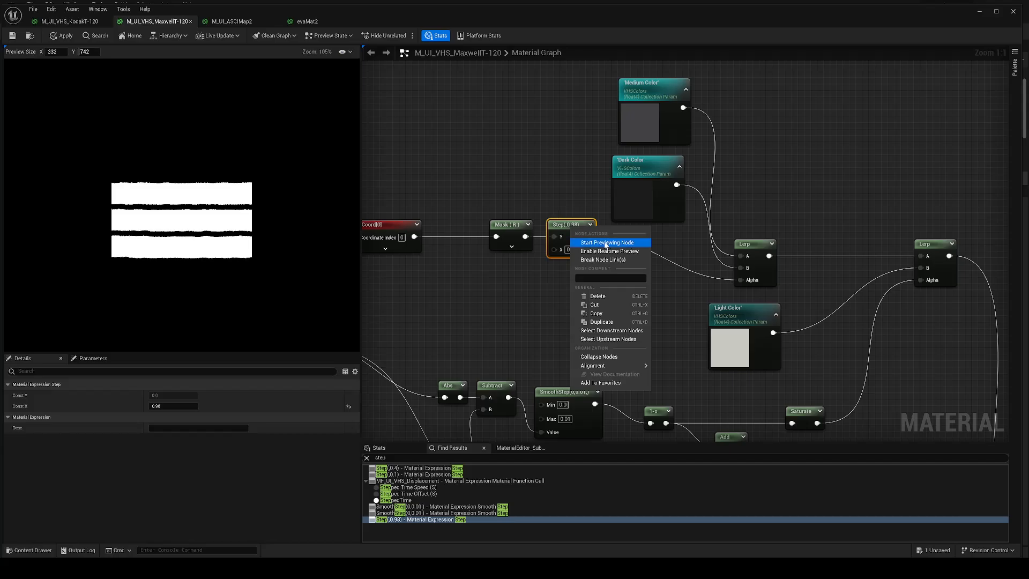
left_click(589, 239)
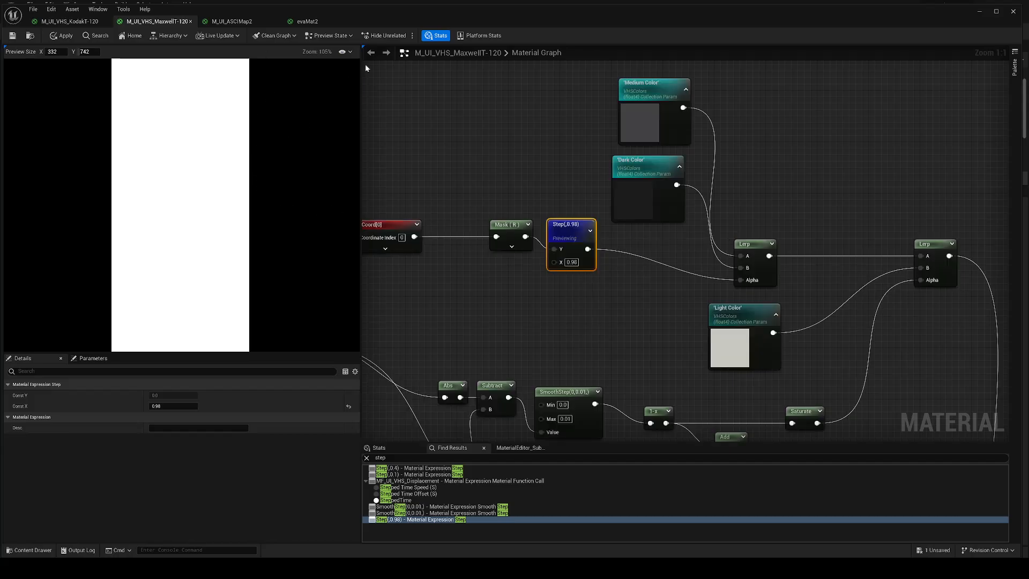
Turn on the border around the Maxwell preview to mark the material's outer edge
scroll(343, 70, "up", 1)
left_click(344, 51)
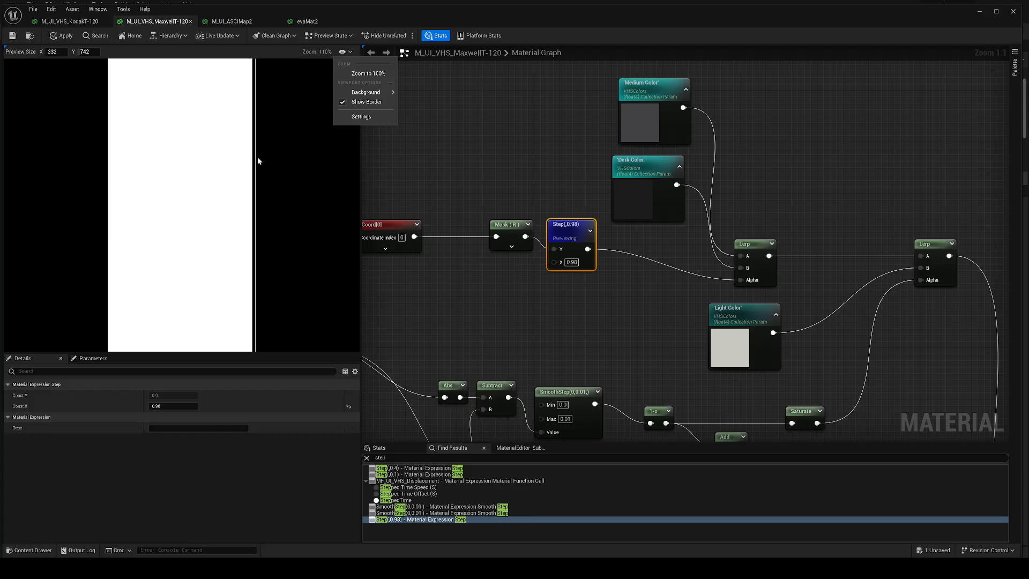
left_click(345, 53)
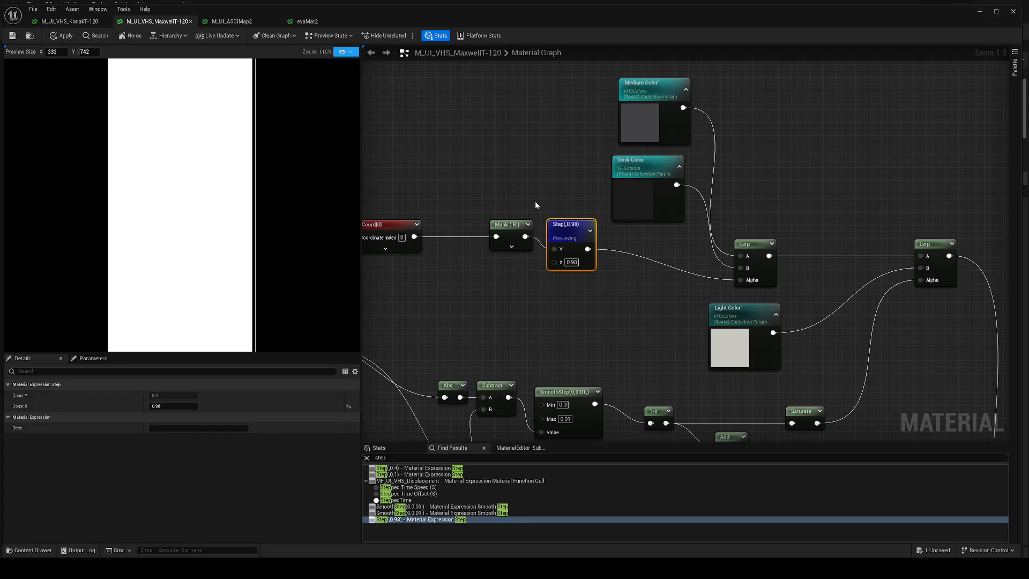
Stop previewing the 0.98 Step node and inspect the complete Maxwell VHS material at a smaller preview zoom
right_click(569, 231)
left_click(594, 241)
scroll(197, 248, "down", 2)
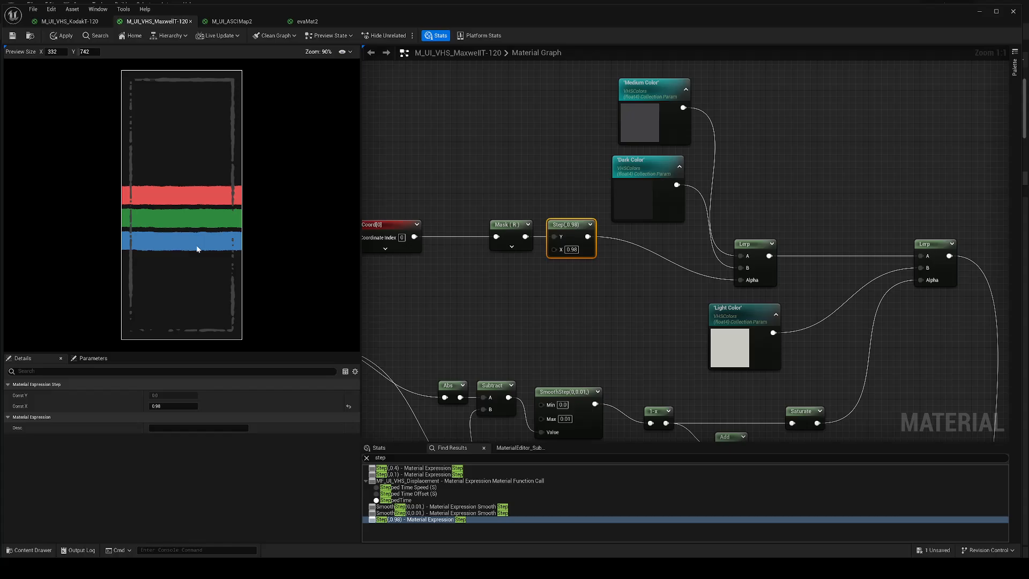
scroll(197, 249, "down", 1)
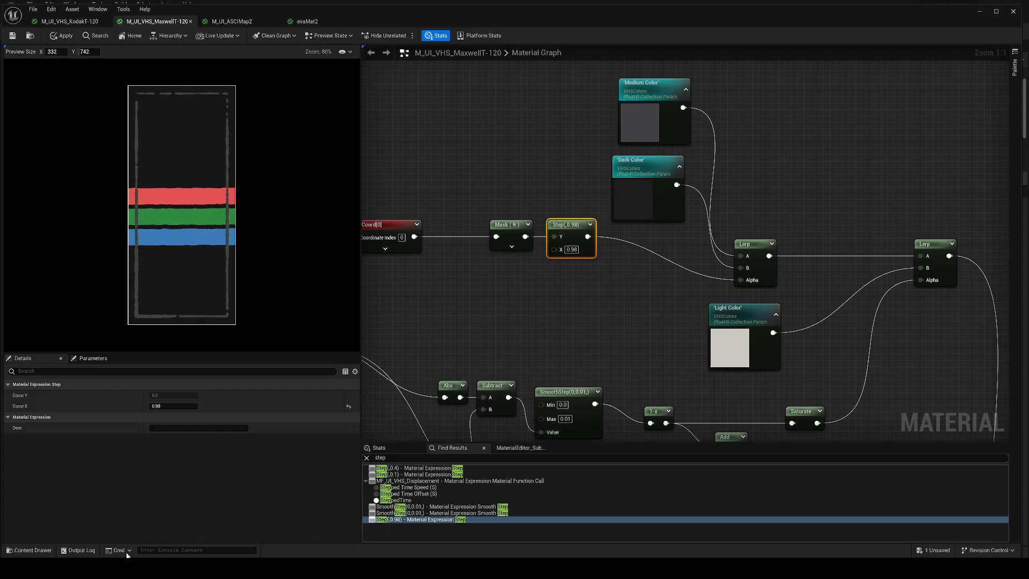
left_click(28, 550)
left_click(296, 232)
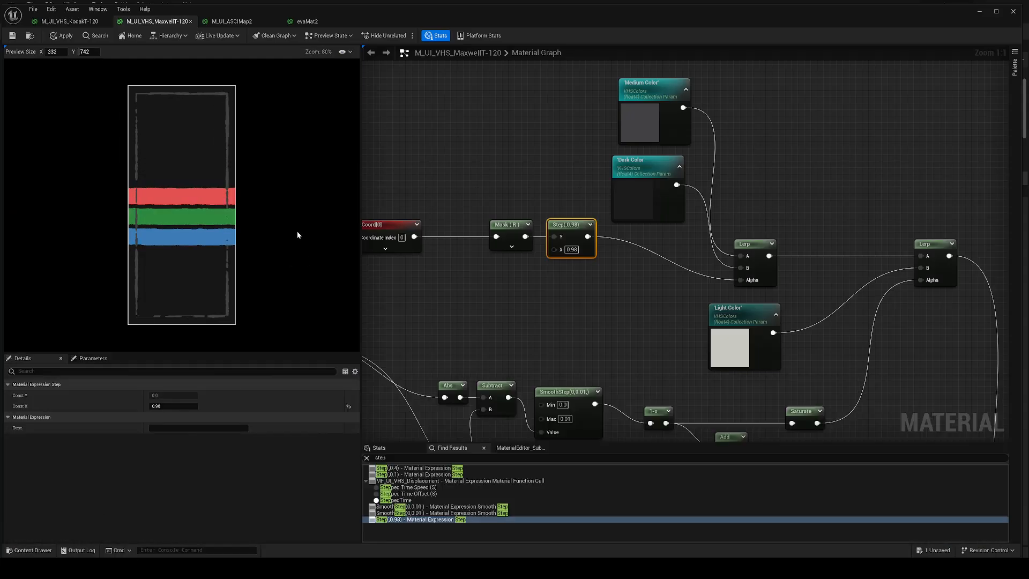
Switch to M_UI_ASCIMap2 and select the Texture sample feeding the Max nodes to examine its source image
left_click(240, 23)
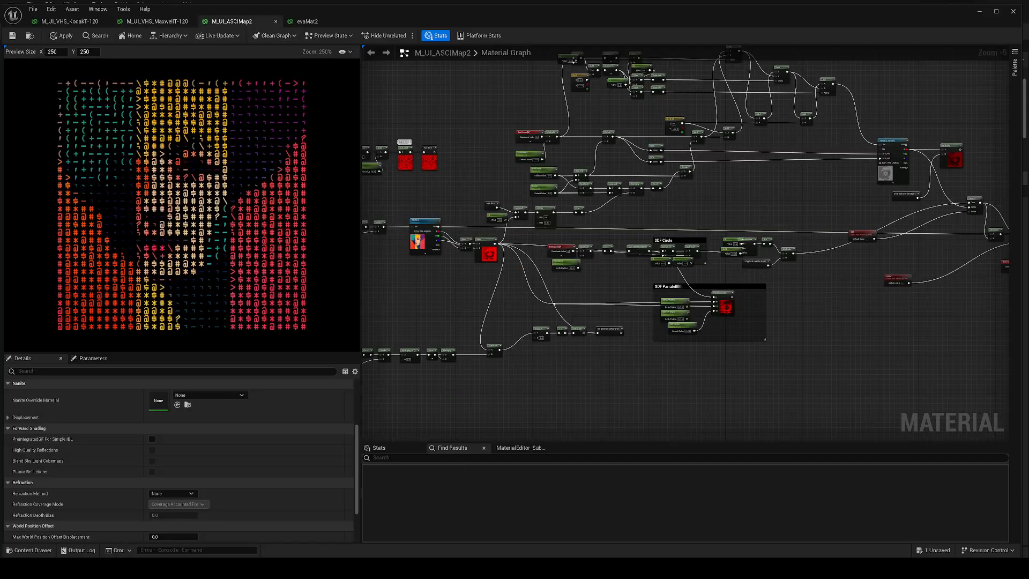
right_click_drag(421, 246, 546, 279)
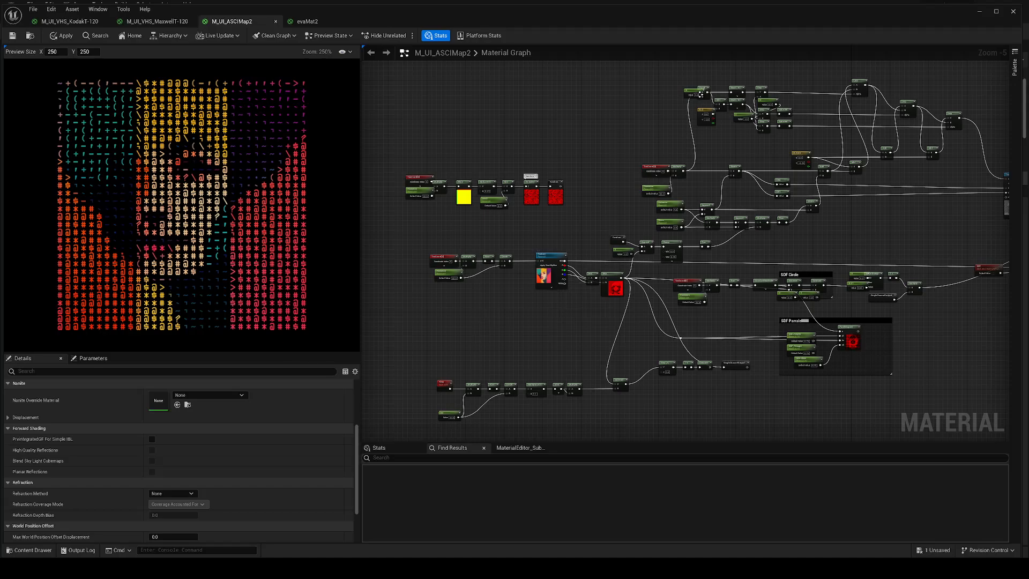
right_click_drag(595, 351, 532, 310)
scroll(588, 251, "up", 2)
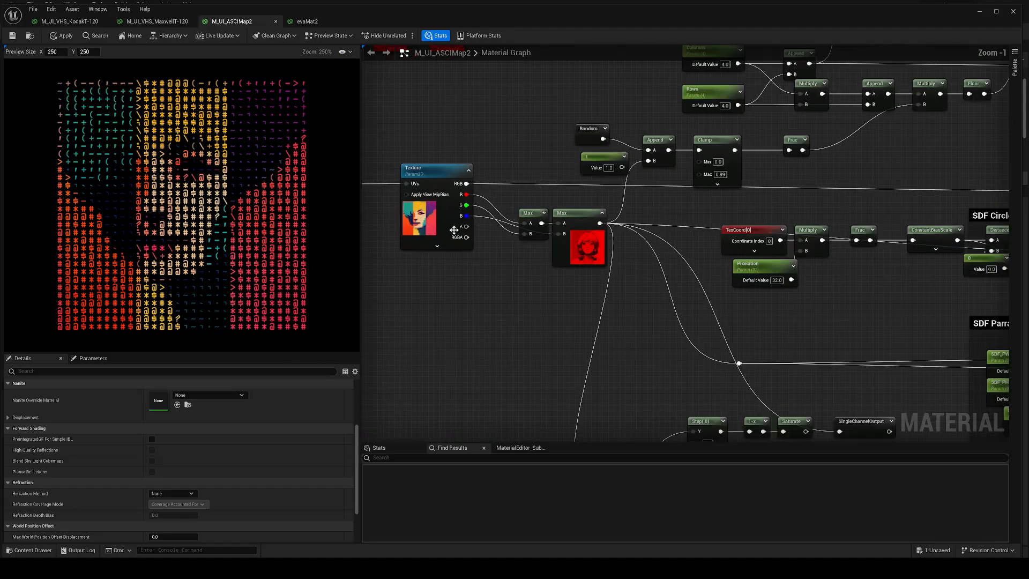
left_click(429, 214)
scroll(650, 379, "up", 3)
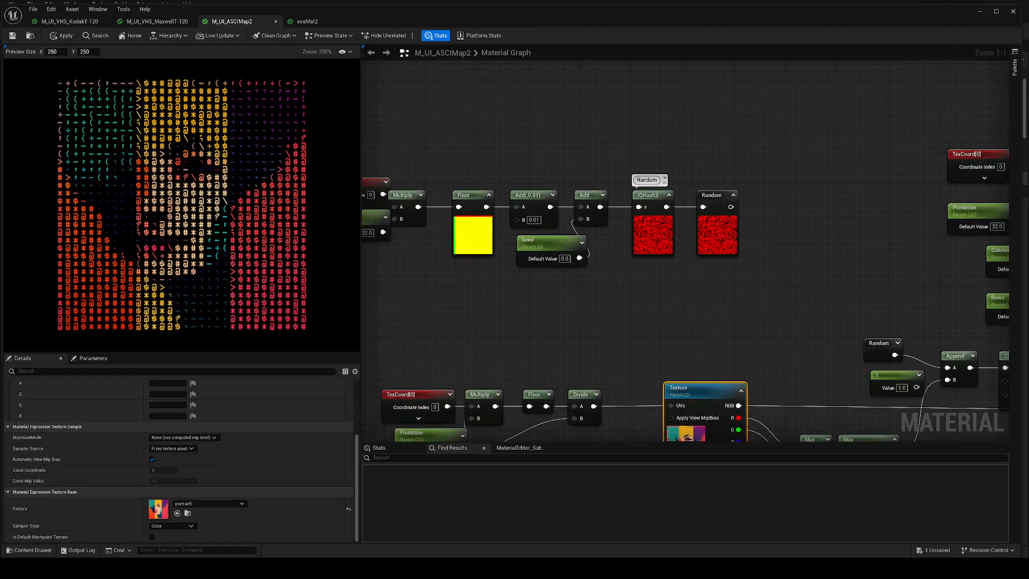
Examine the ASCII graph from the Random hash chain to the SDF groups, and select the glyph texture sample to inspect its settings
right_click_drag(689, 330, 477, 392)
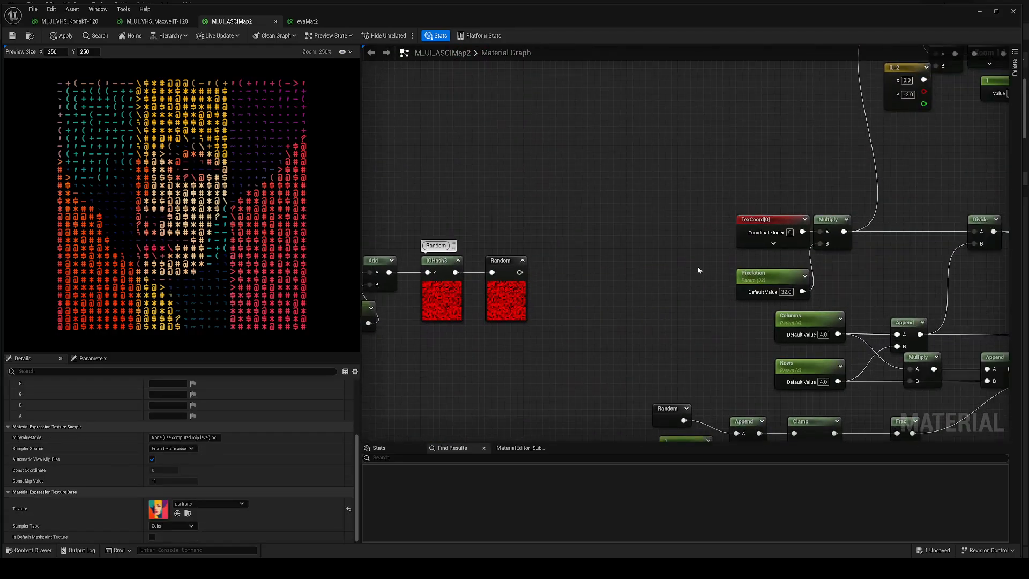
scroll(698, 271, "down", 3)
right_click_drag(912, 310, 719, 188)
scroll(720, 188, "down", 5)
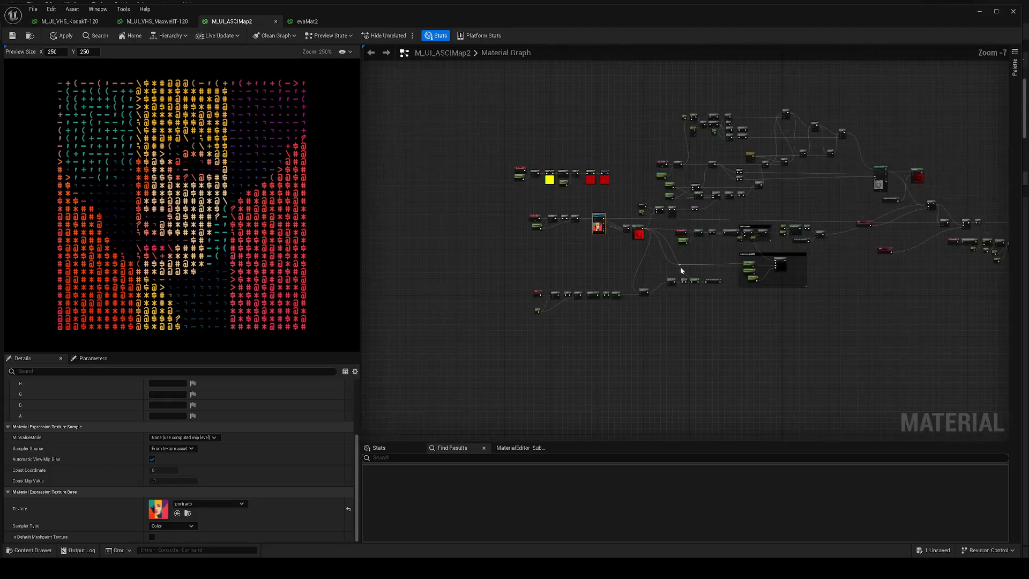
right_click_drag(680, 269, 534, 253)
scroll(754, 198, "up", 8)
scroll(753, 198, "down", 5)
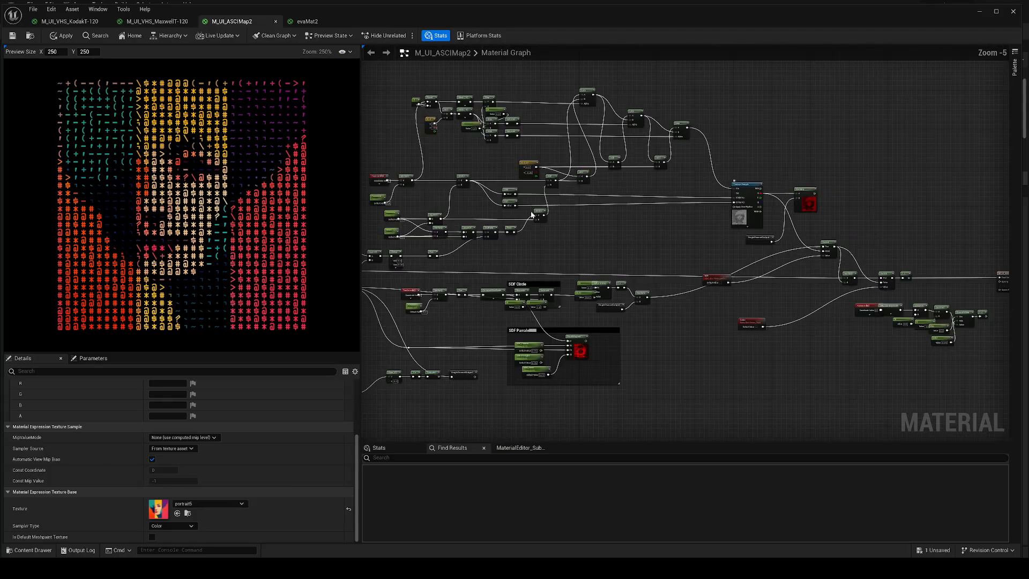
right_click_drag(516, 213, 744, 230)
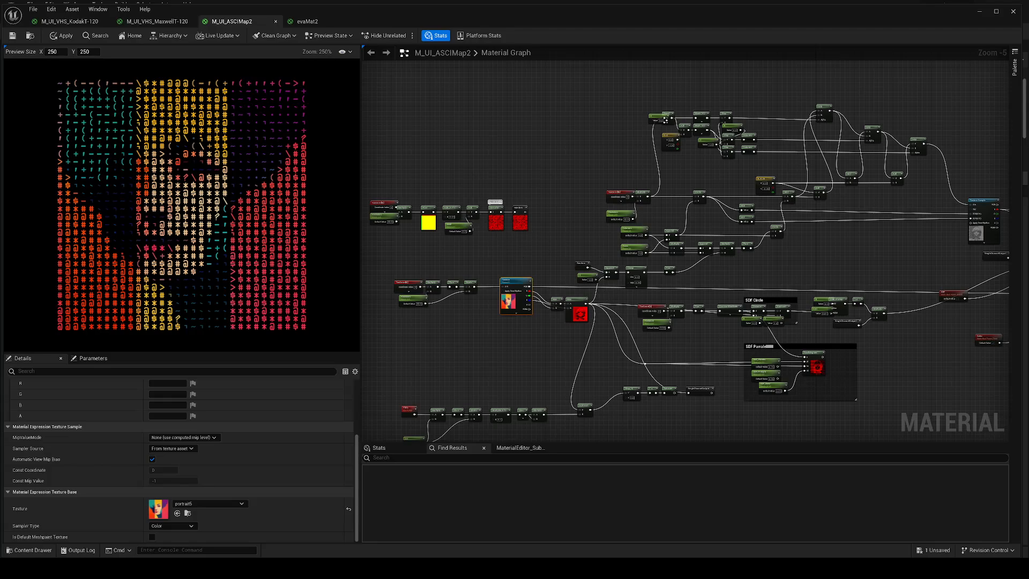
right_click_drag(608, 296, 440, 266)
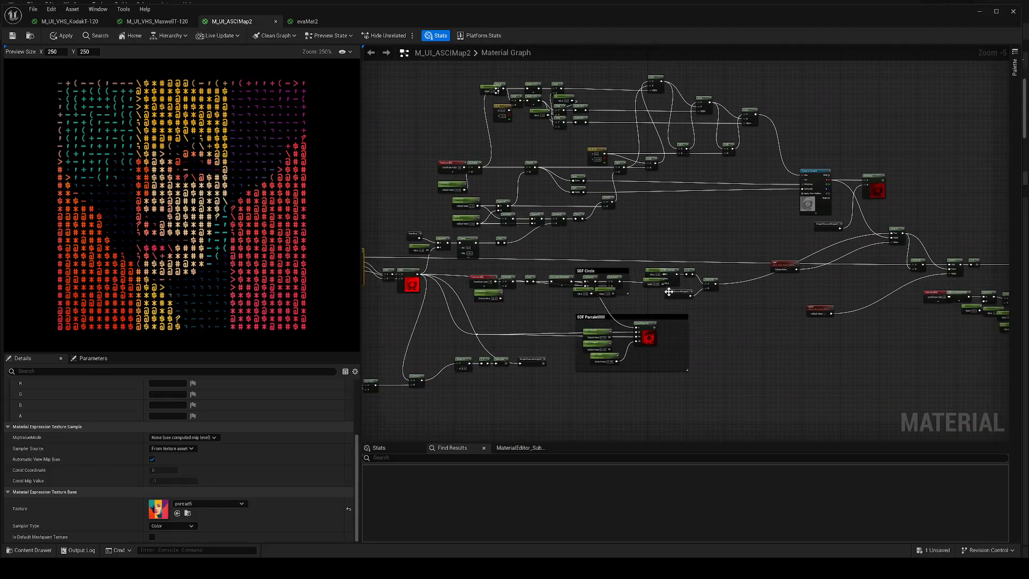
left_click(810, 202)
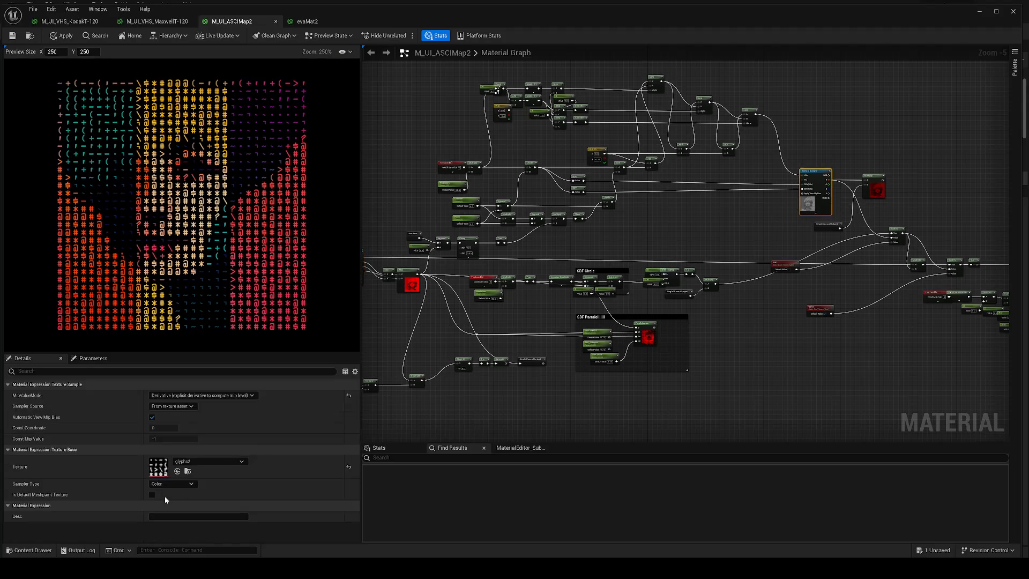
Open the glyphs2 texture to examine its characters, and return to M_UI_ASCIMap2 with a slightly enlarged material preview
double_click(162, 461)
scroll(355, 258, "up", 4)
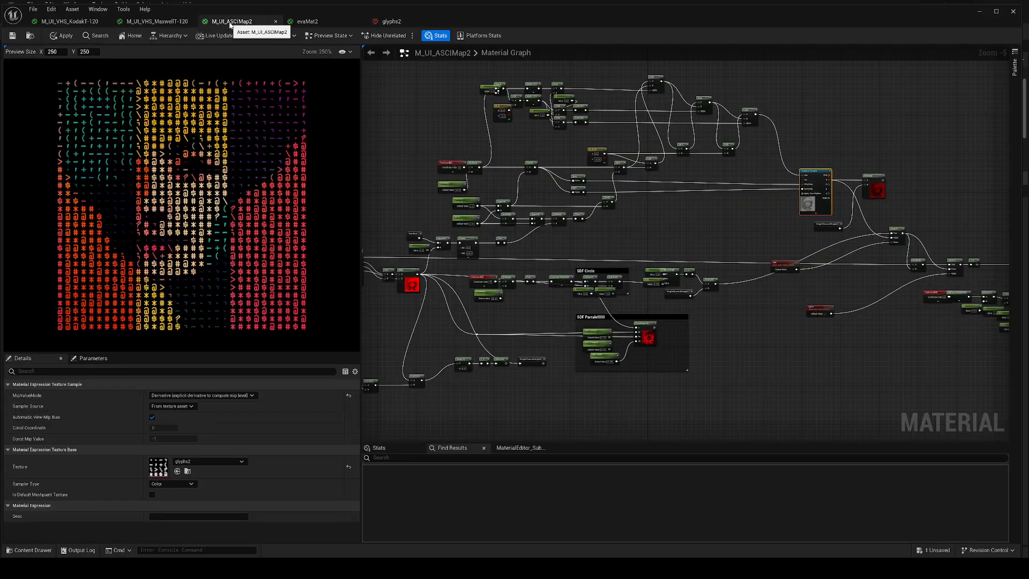
left_click(229, 22)
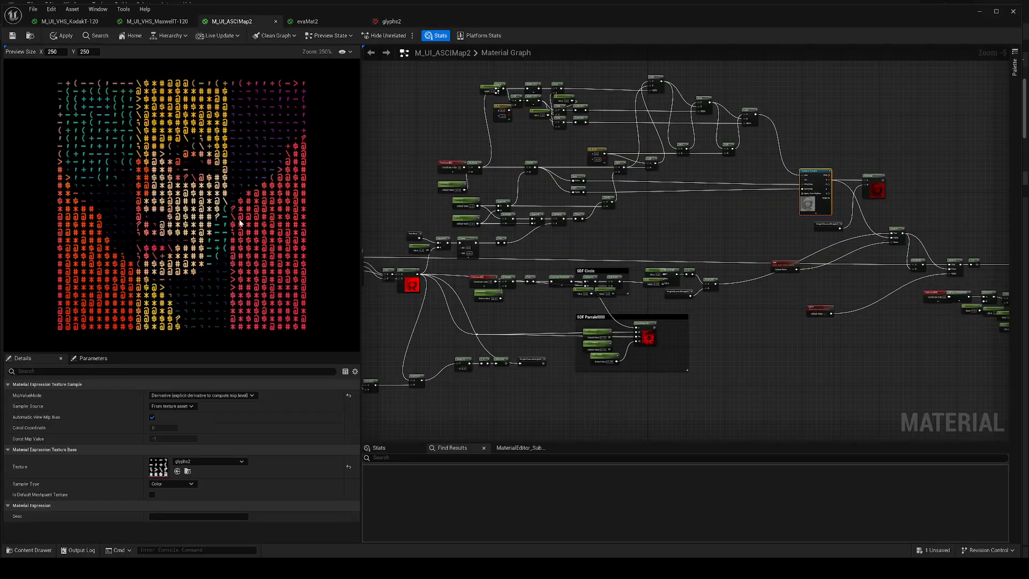
scroll(111, 221, "up", 2)
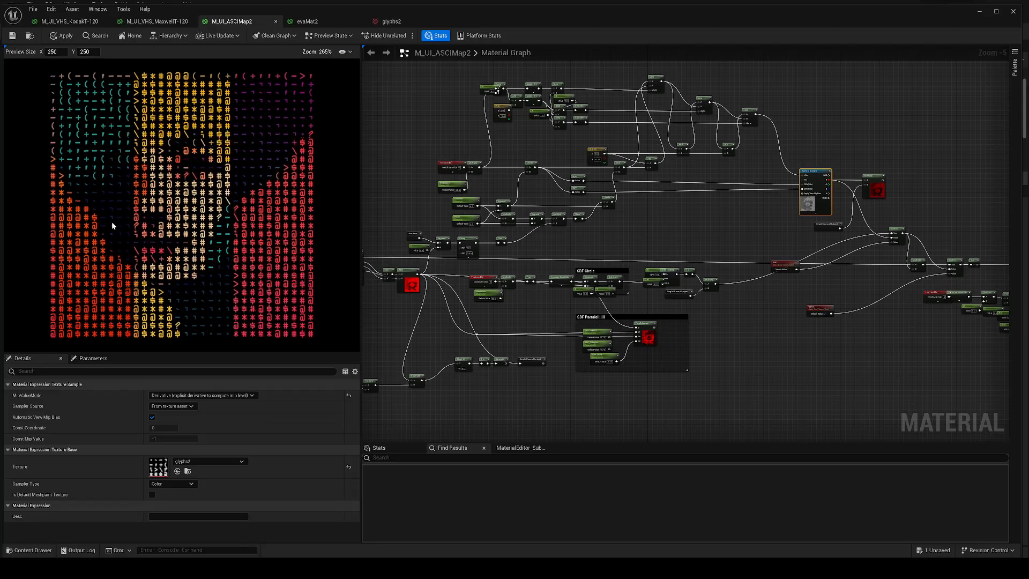
Search the graph for "step", preview the Step node with X 0.0 fed by Subtract, and stop previewing it
right_click_drag(505, 340, 592, 296)
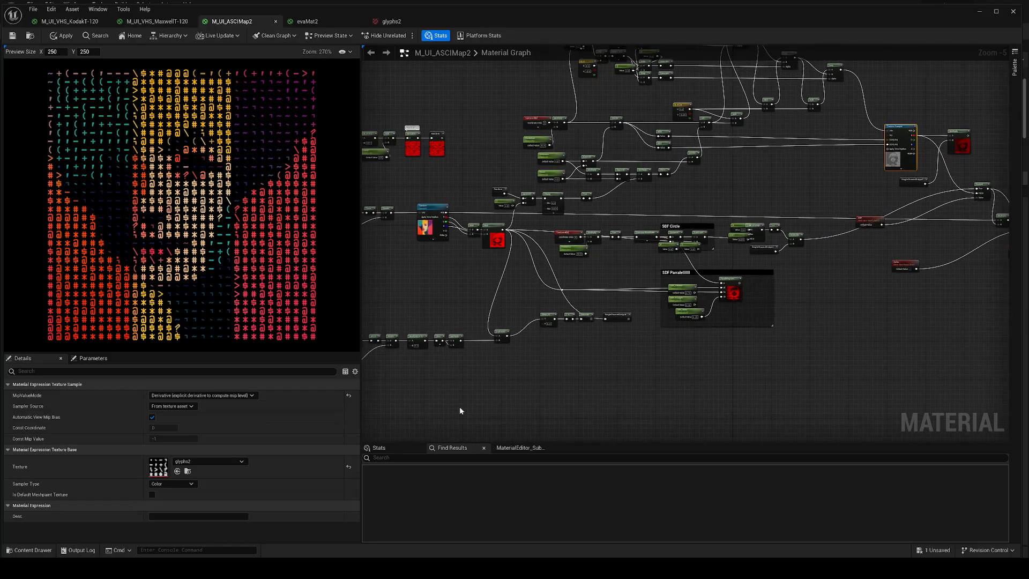
key("Return")
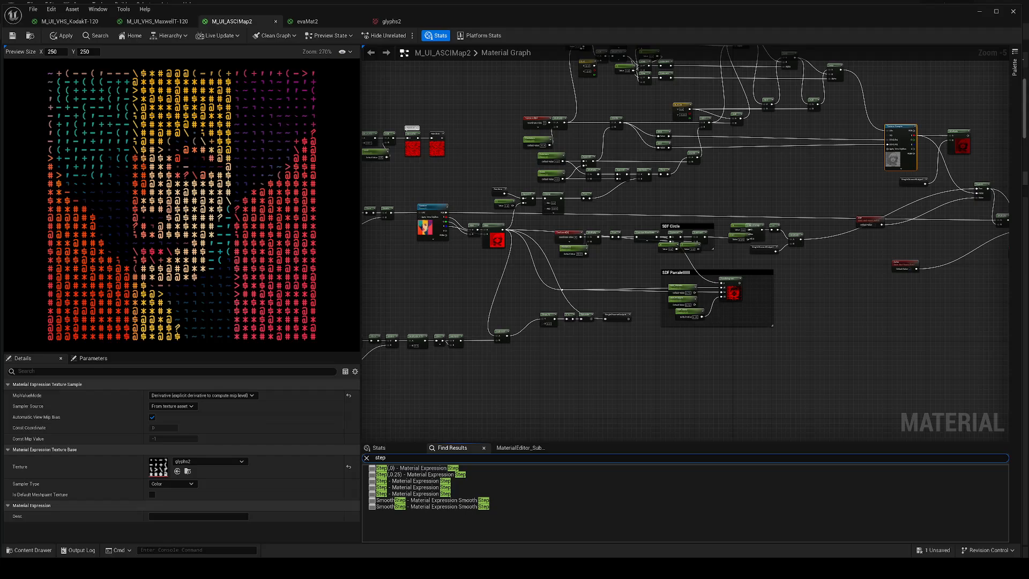
left_click(437, 468)
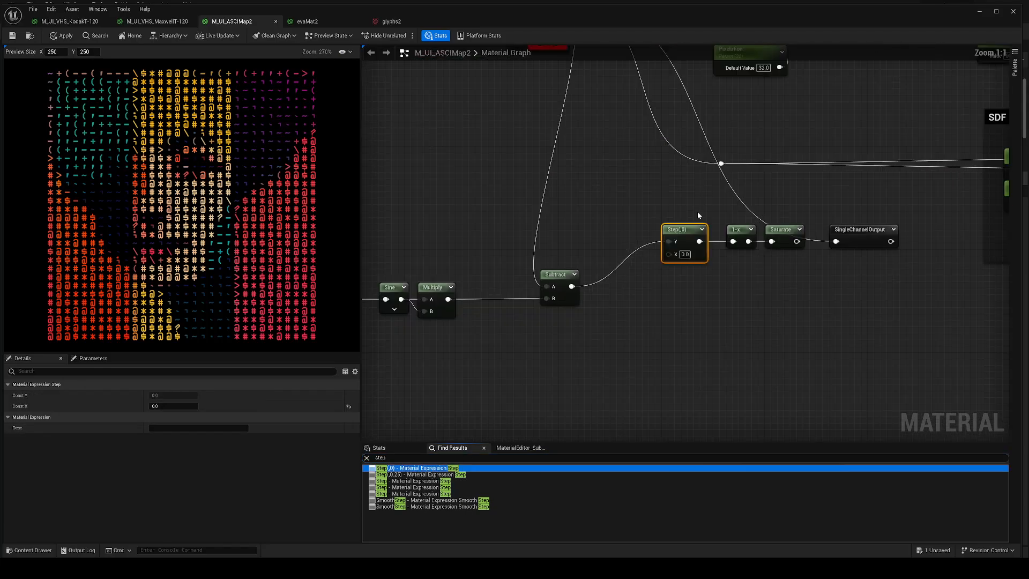
right_click_drag(595, 319, 577, 304)
right_click(671, 214)
left_click(706, 233)
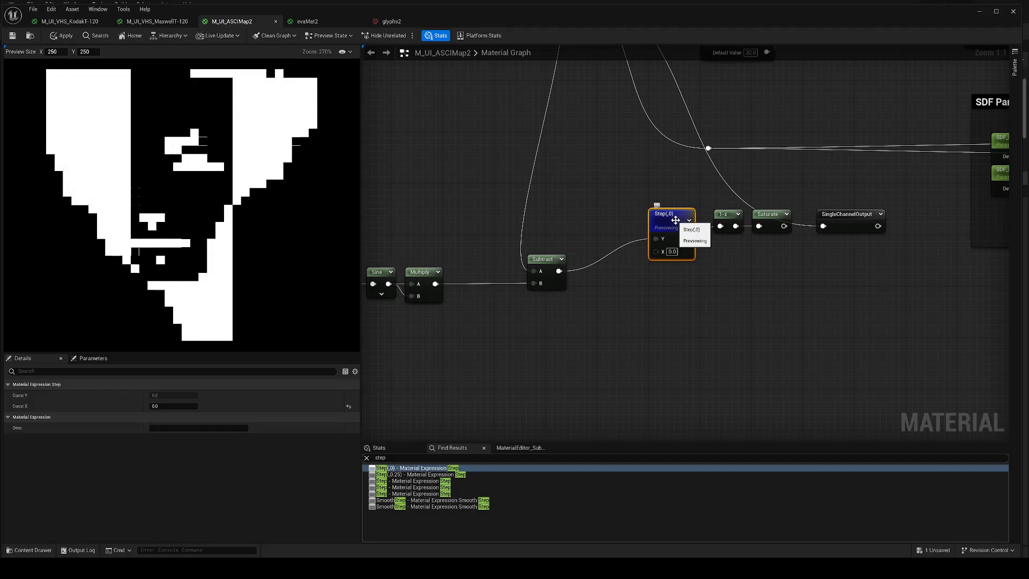
right_click(670, 215)
left_click(704, 236)
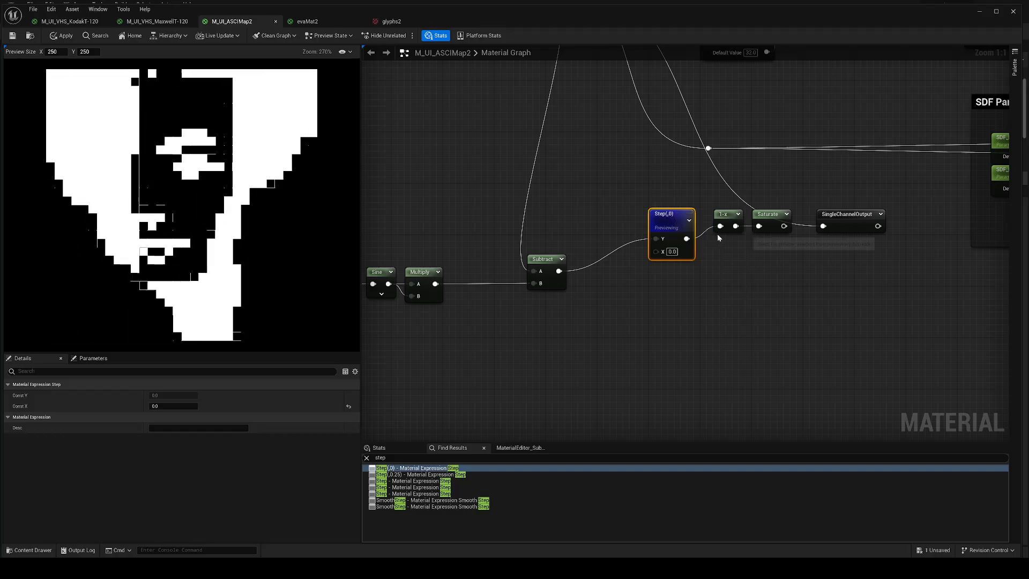
Try feeding Saturate into SingleChannelOutput, and restore the link from the reroute node to SingleChannelOutput
left_click_drag(785, 227, 825, 226)
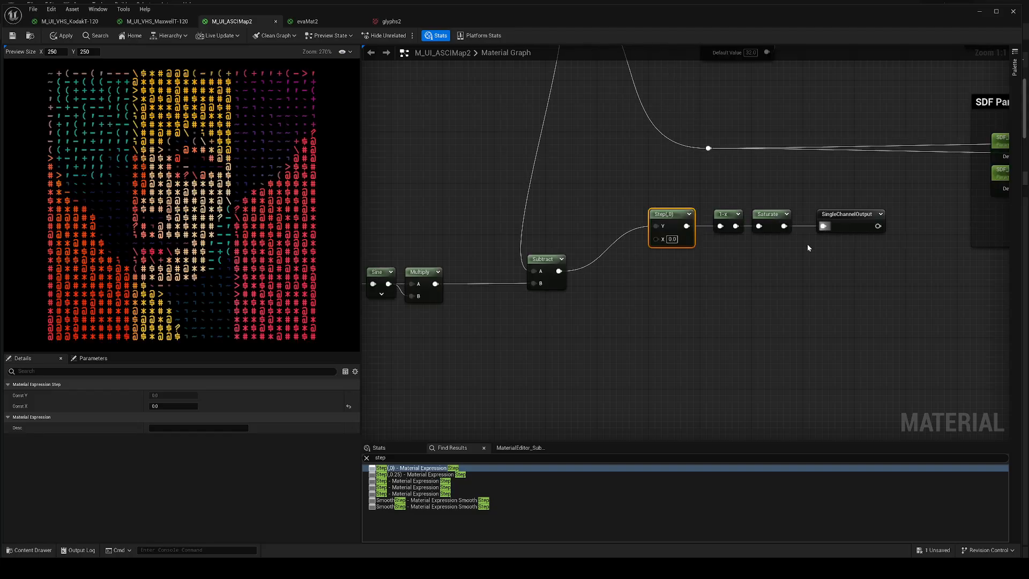
right_click_drag(808, 245, 731, 253)
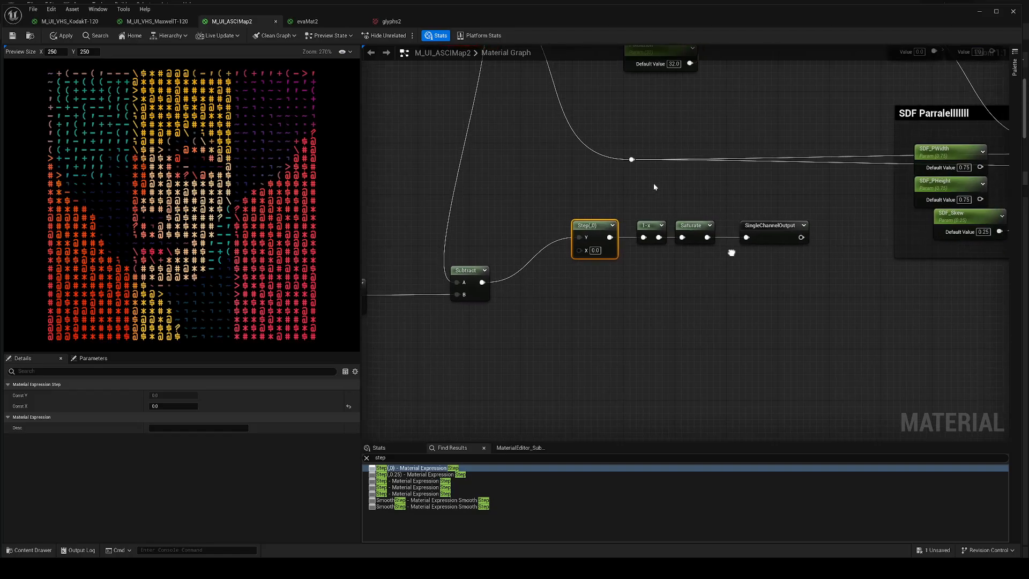
left_click_drag(630, 161, 747, 237)
Examine how the Max nodes feed the Subtract and Step branch, following the graph through the SDF groups to the Switch nodes
scroll(728, 268, "down", 3)
scroll(728, 268, "down", 1)
right_click_drag(725, 276, 683, 312)
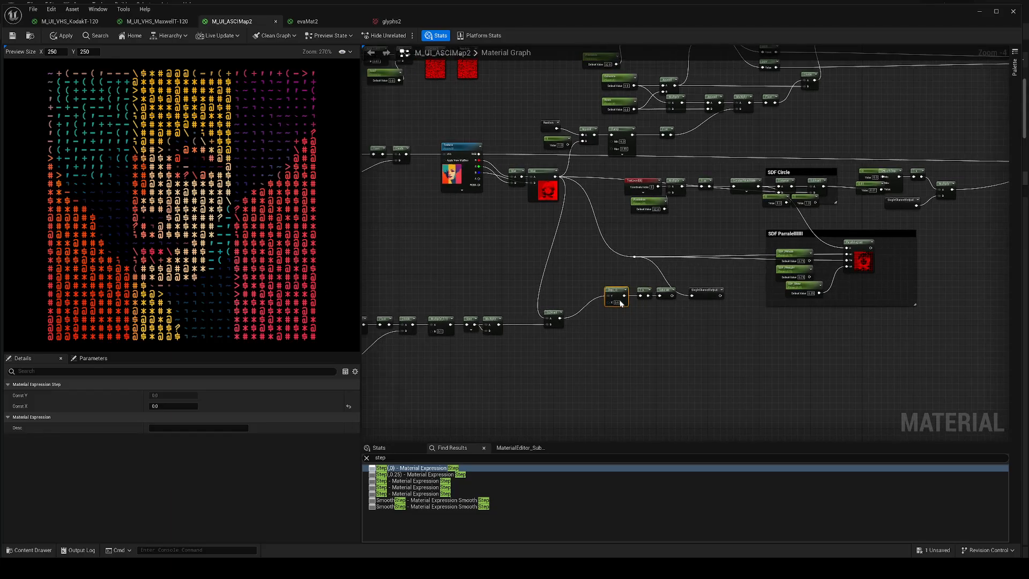
scroll(621, 303, "up", 4)
right_click_drag(571, 317, 764, 418)
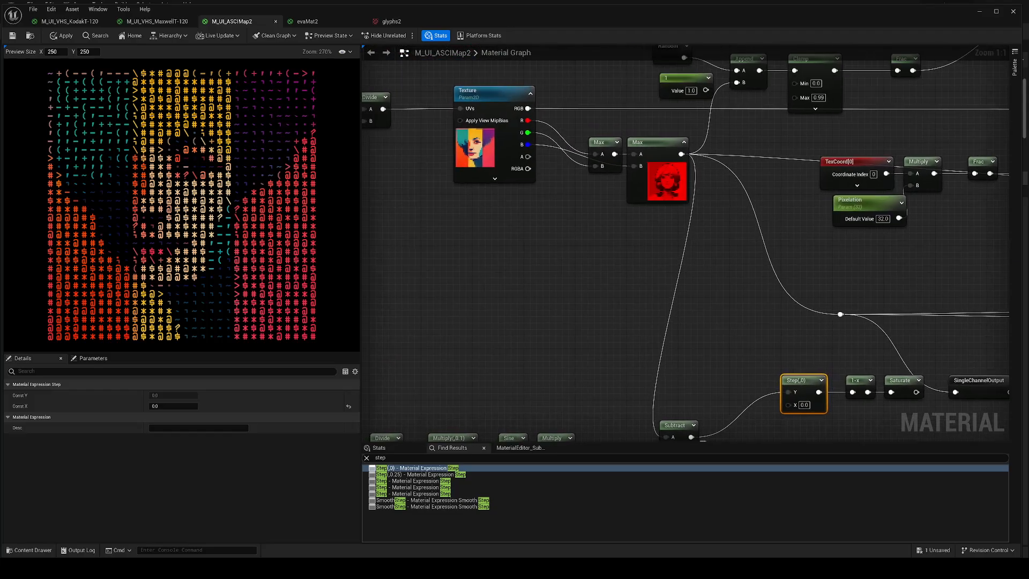
right_click_drag(705, 272, 611, 248)
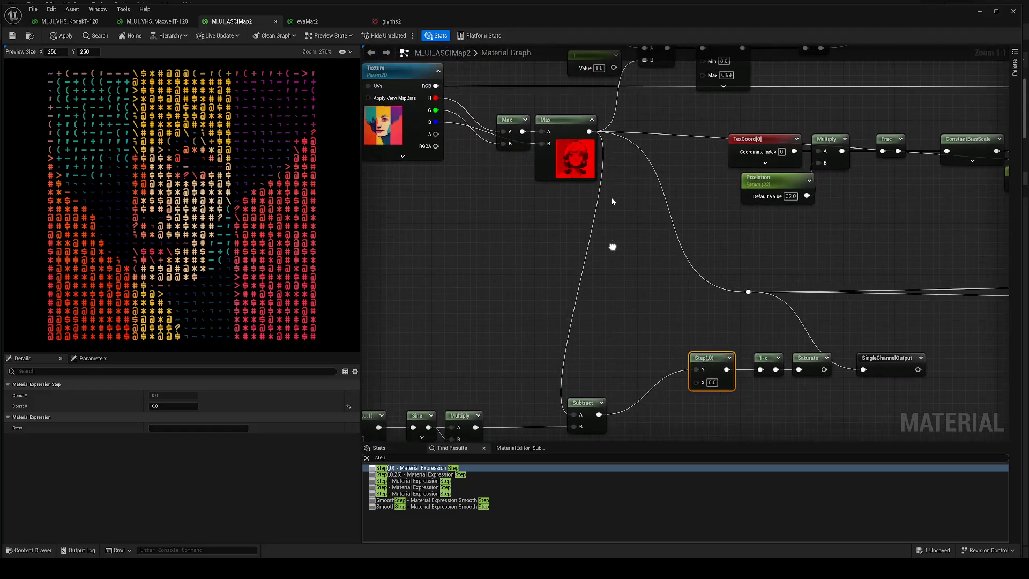
left_click(591, 121)
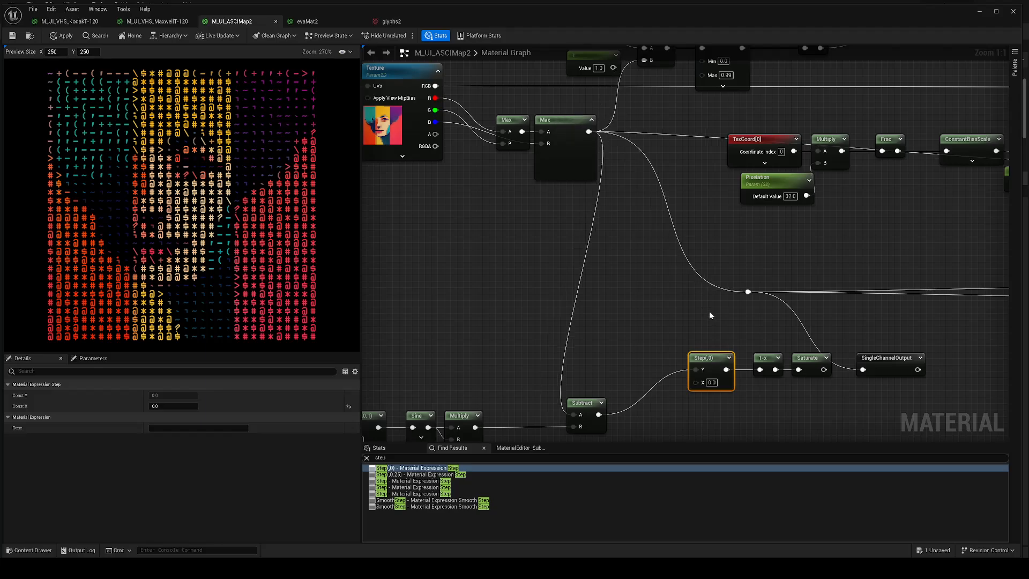
right_click_drag(710, 315, 458, 266)
right_click_drag(689, 301, 447, 311)
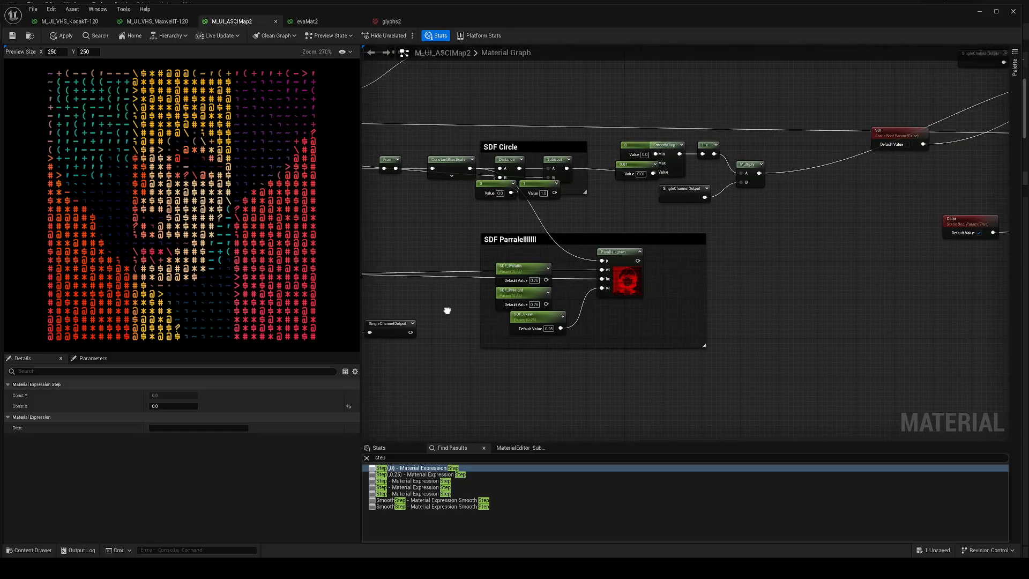
right_click_drag(796, 213, 528, 249)
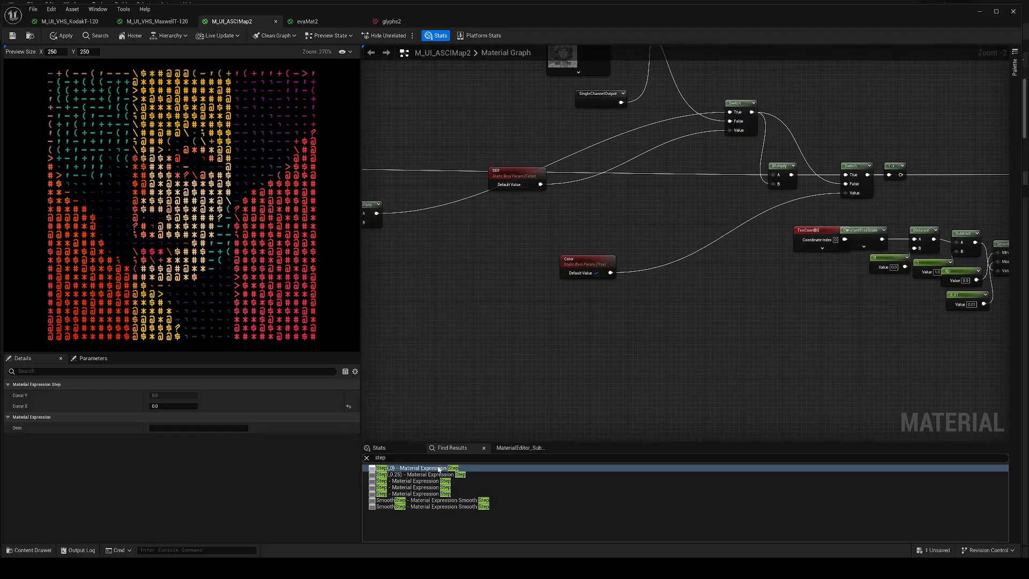
Locate the 0.25 Step node from the search results and move it clear of the 1-x node
left_click(410, 476)
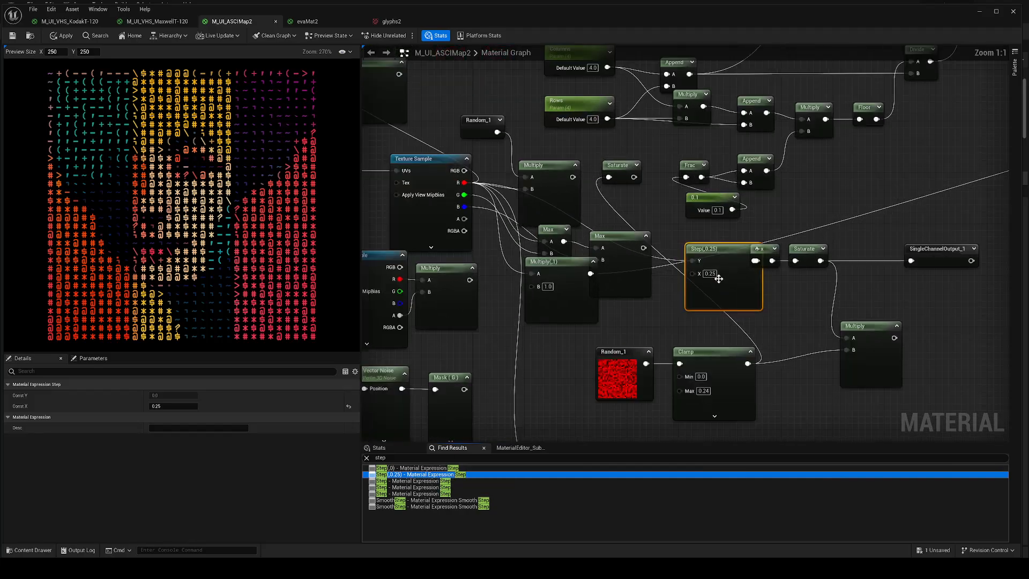
left_click_drag(711, 282, 685, 282)
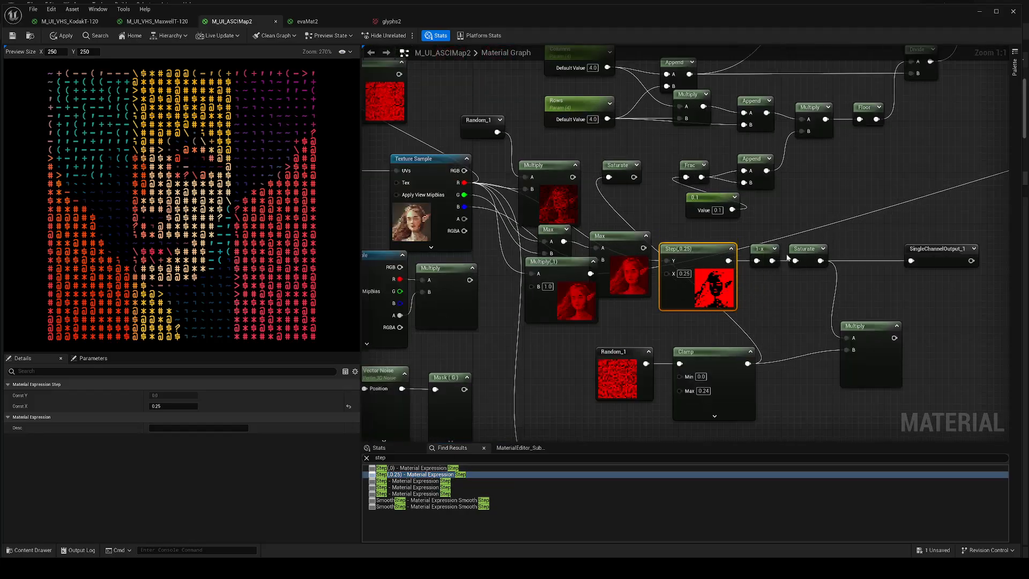
scroll(746, 261, "down", 10)
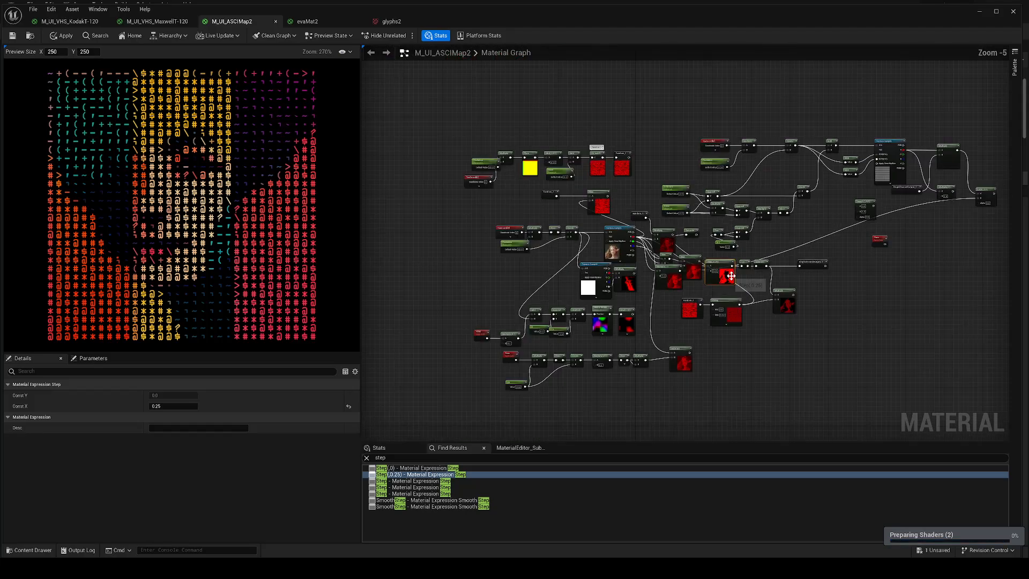
Delete the entire separate node group containing the 0.25 Step node below the main material graph
left_click_drag(554, 154, 906, 349)
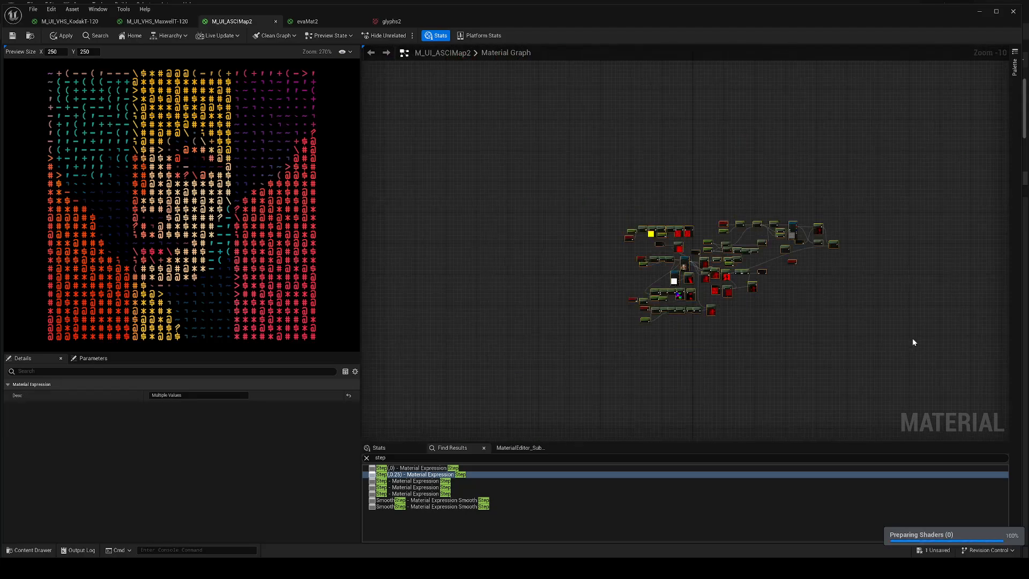
right_click_drag(914, 342, 785, 360)
scroll(769, 344, "down", 2)
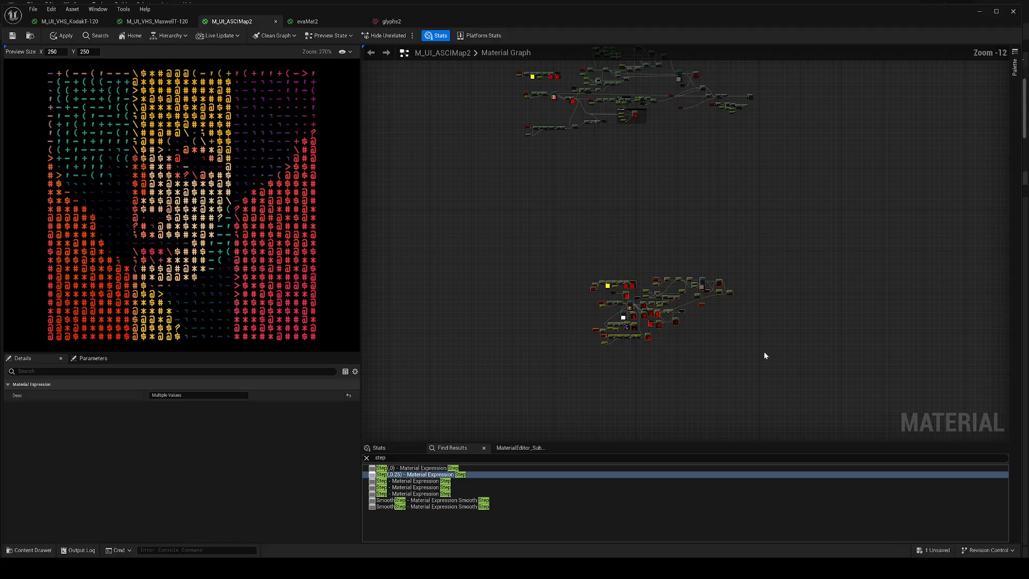
key("Delete")
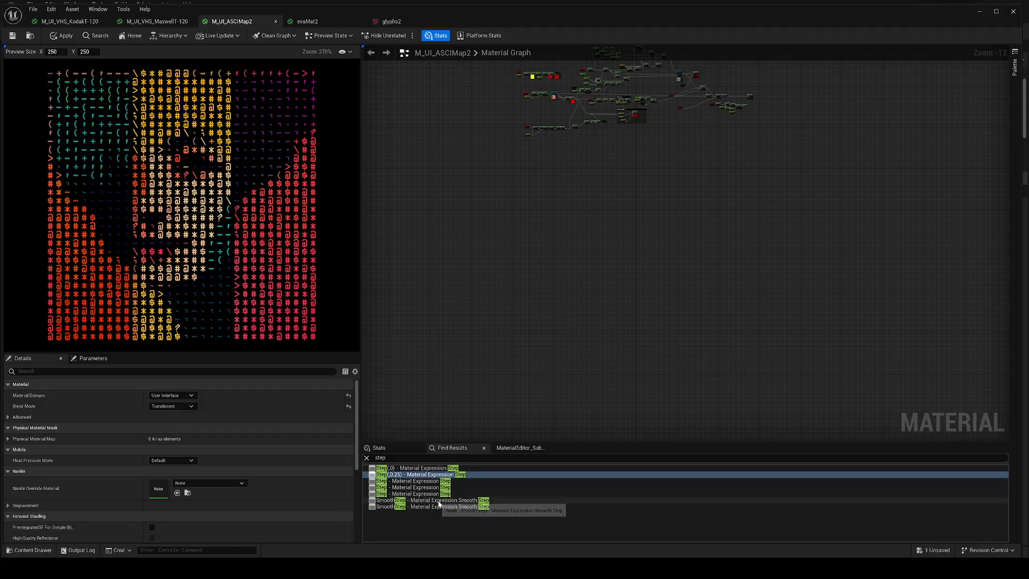
Locate the Step node fed by the upper Mask (G) and preview it at a slightly smaller preview zoom
left_click(437, 481)
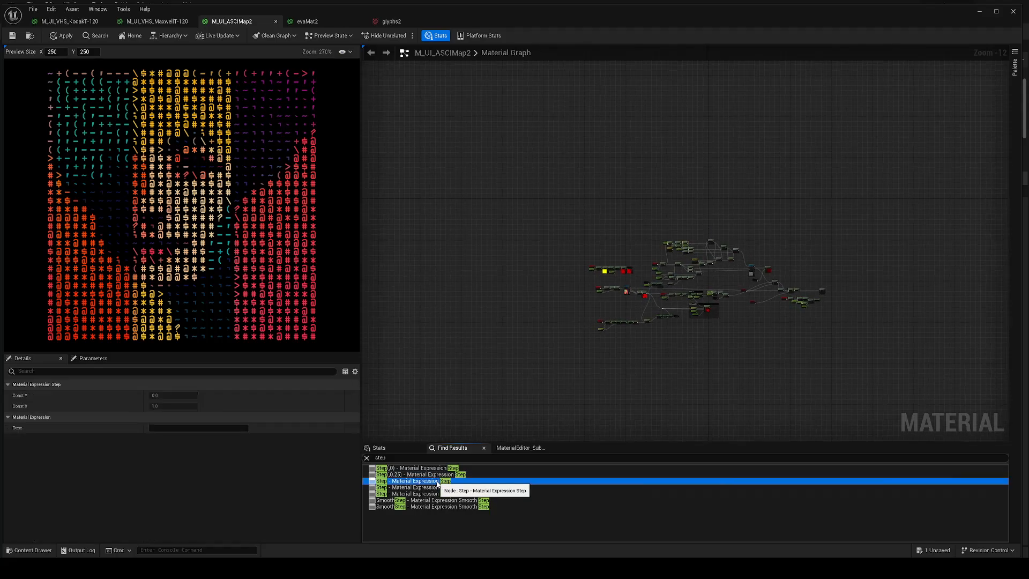
left_click_drag(672, 229, 685, 210)
right_click(684, 210)
left_click(741, 225)
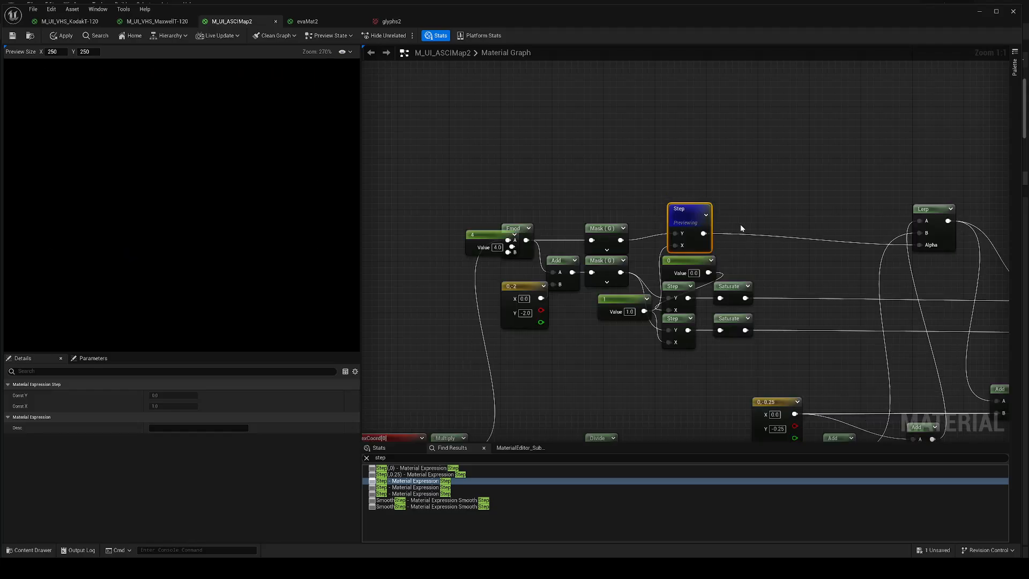
scroll(150, 200, "down", 2)
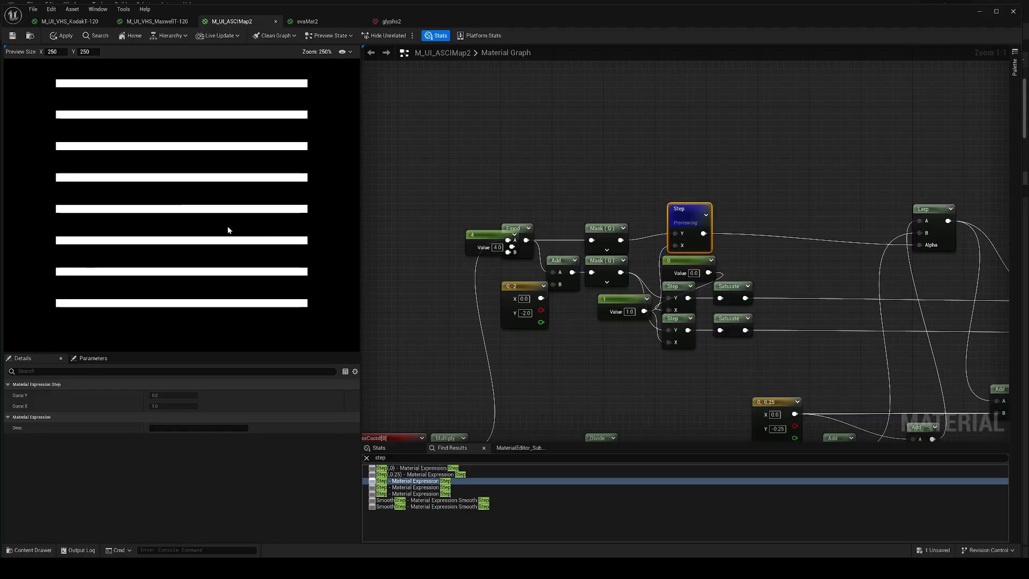
Move the 4.0 constant clear of the Fmod node and the previewed Step node clear of the 0.0 constant
left_click_drag(484, 238, 432, 232)
scroll(551, 301, "down", 8)
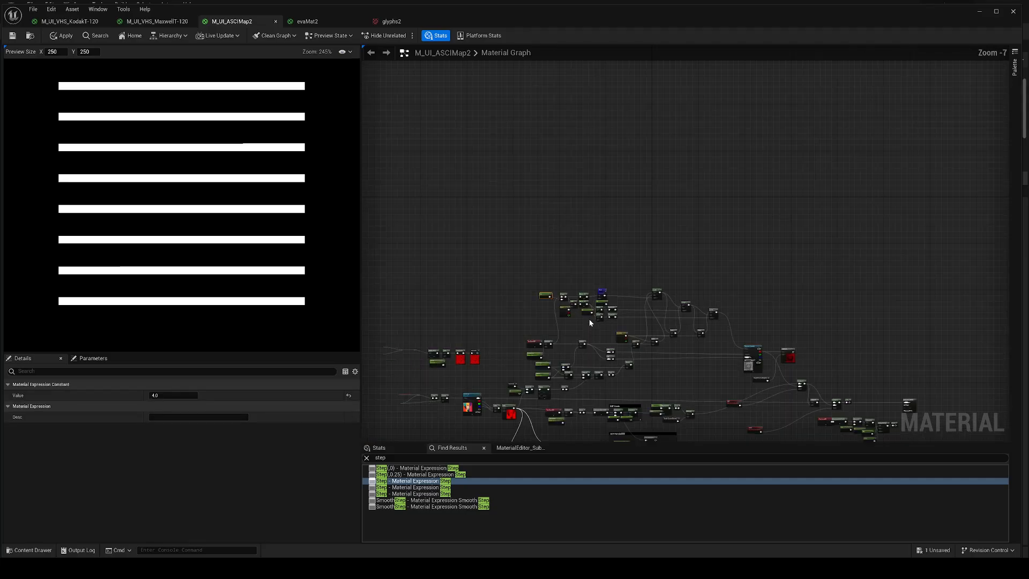
scroll(576, 268, "up", 8)
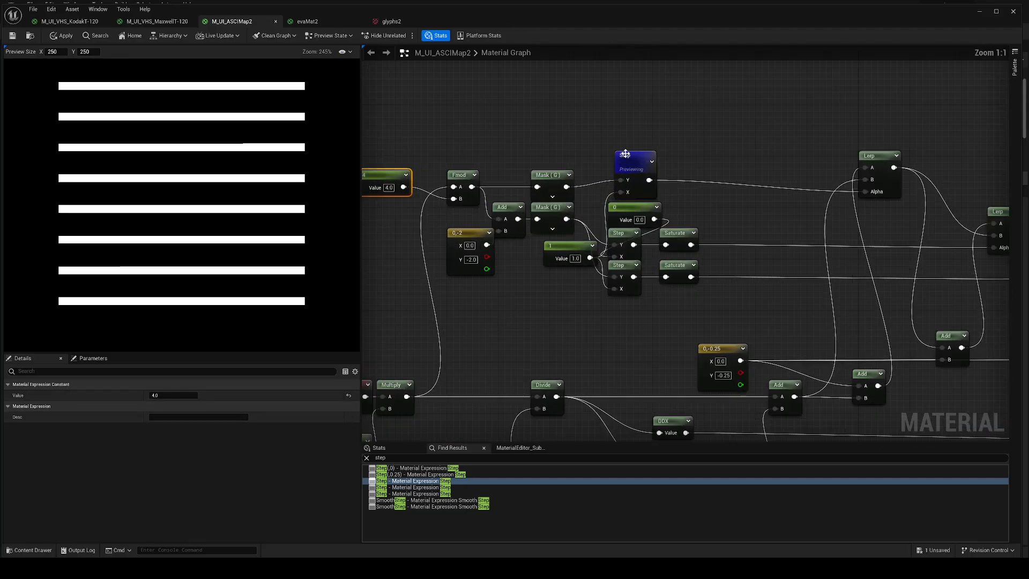
left_click_drag(638, 160, 657, 147)
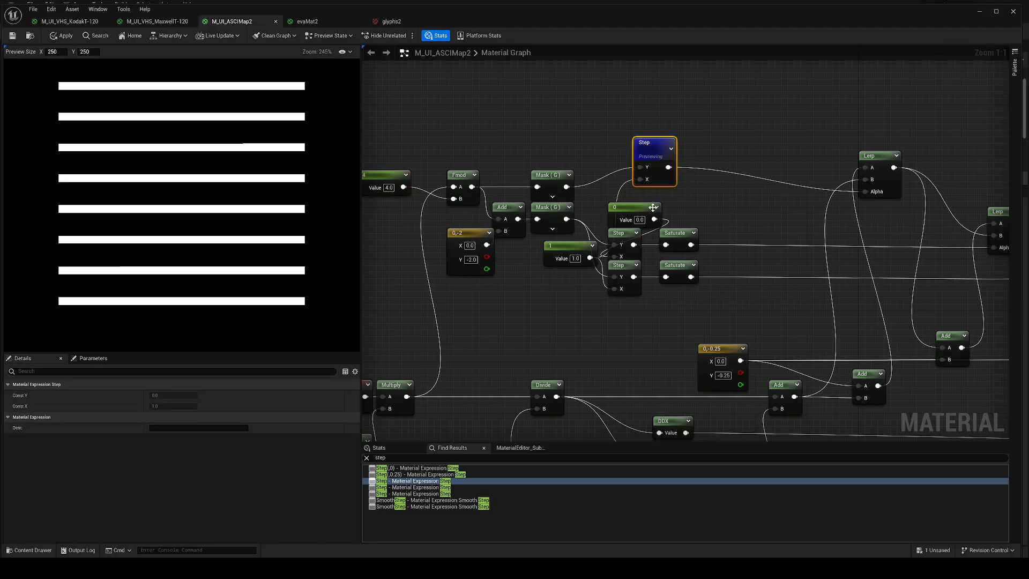
Locate the Step node feeding the upper Saturate node and preview it
left_click(428, 487)
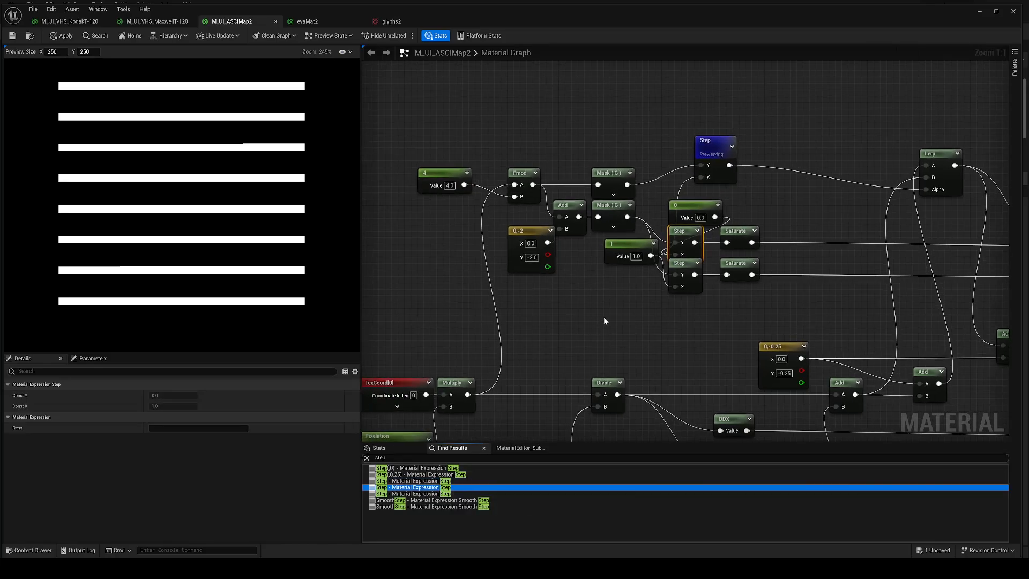
right_click(695, 237)
left_click(712, 256)
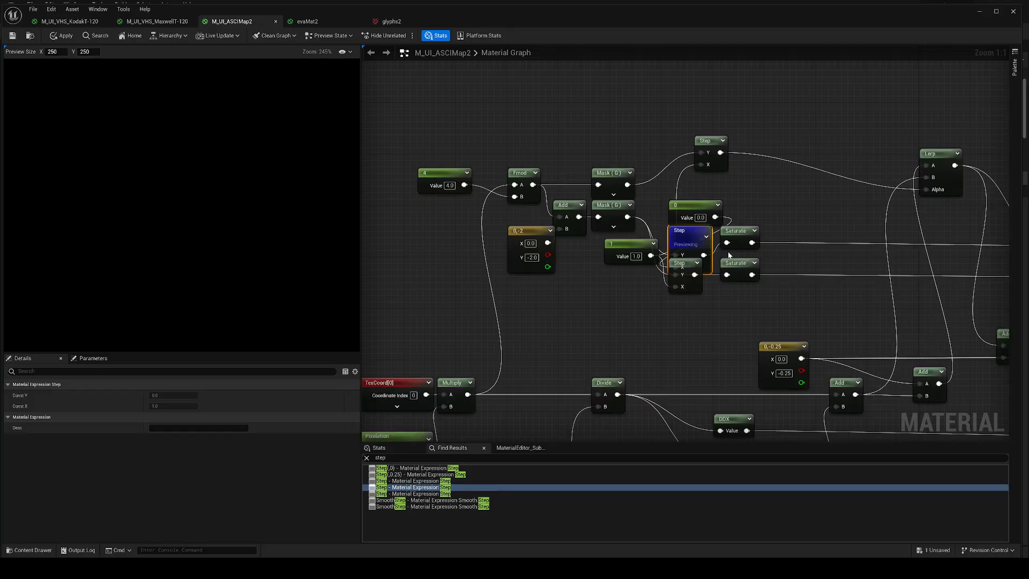
Locate the last plain Step node from the search results and preview the final Lerp of the chain
left_click(408, 493)
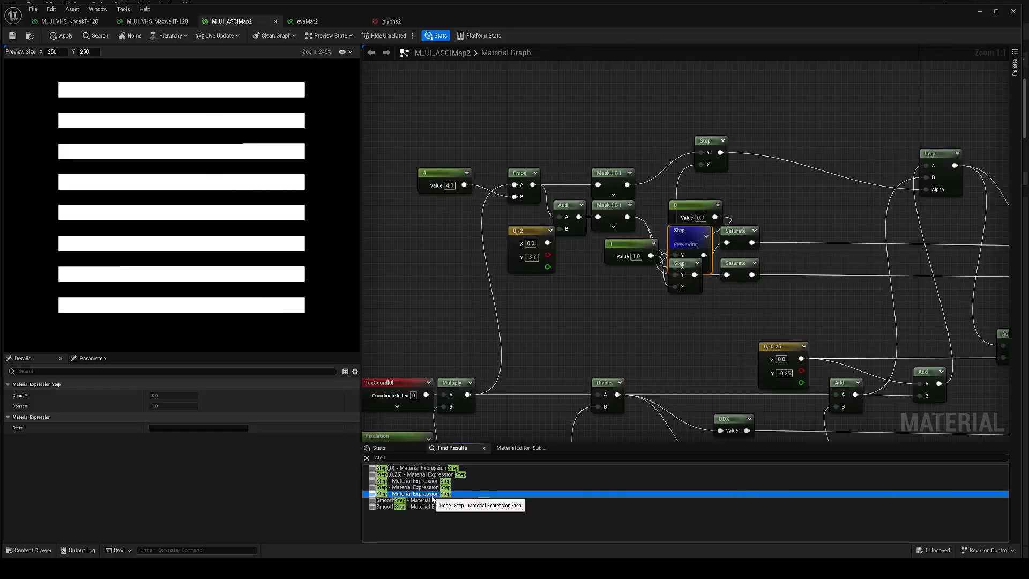
right_click_drag(879, 304, 540, 271)
right_click(856, 180)
left_click(890, 199)
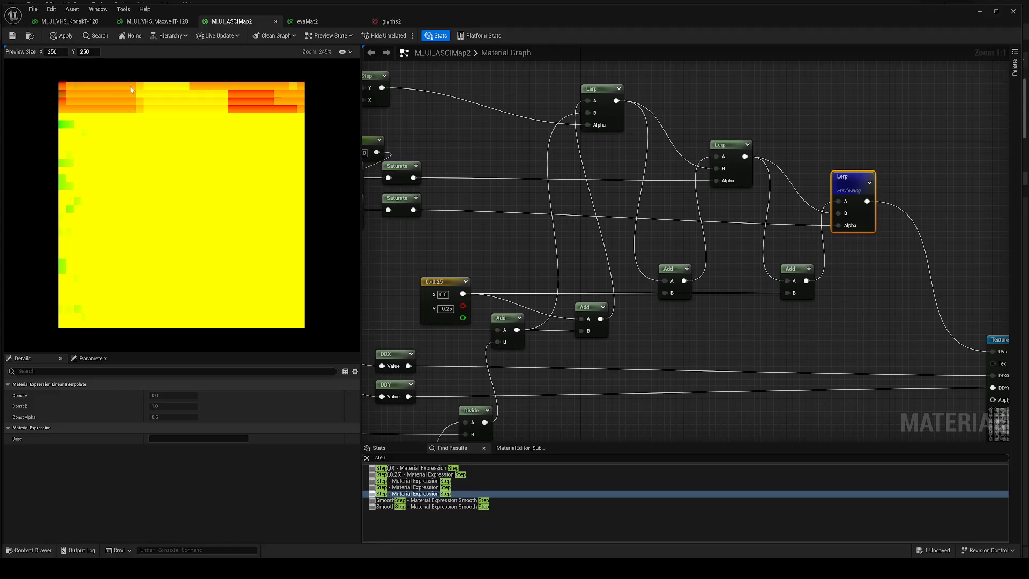
Preview the Multiply node fed by the Texture Sample's red channel at a slightly larger preview zoom
right_click_drag(827, 302, 535, 205)
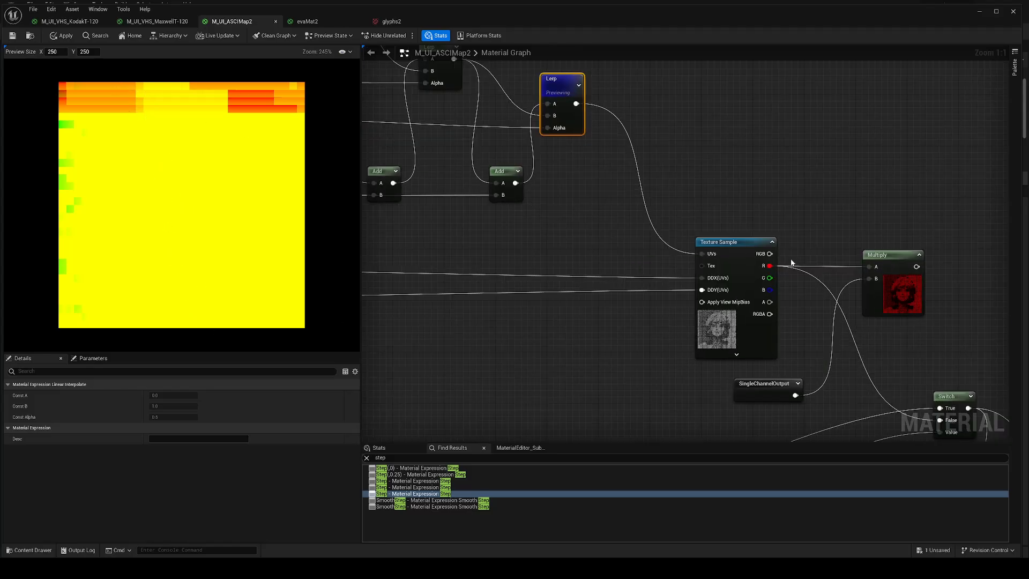
right_click(725, 244)
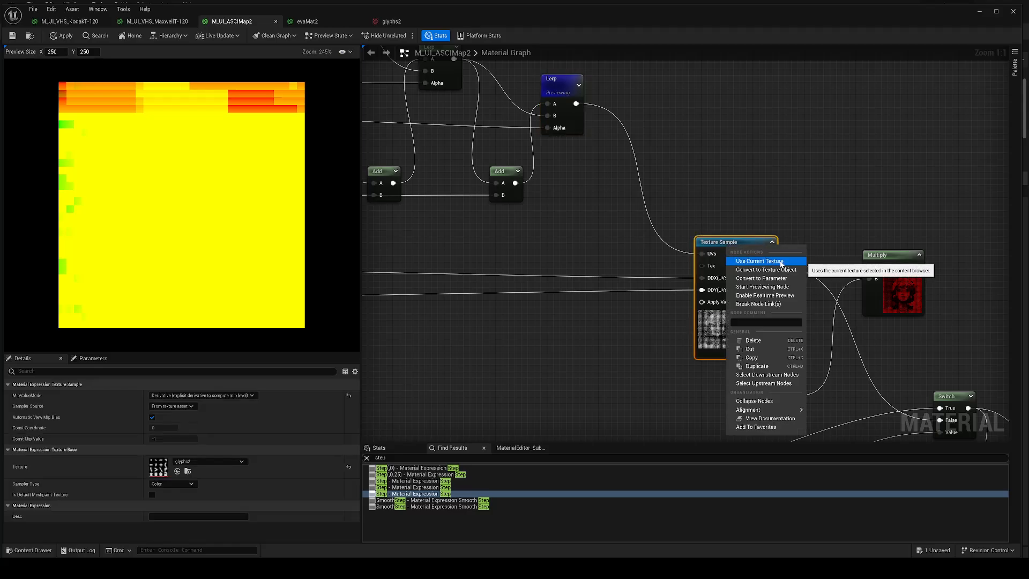
left_click(873, 225)
right_click(885, 259)
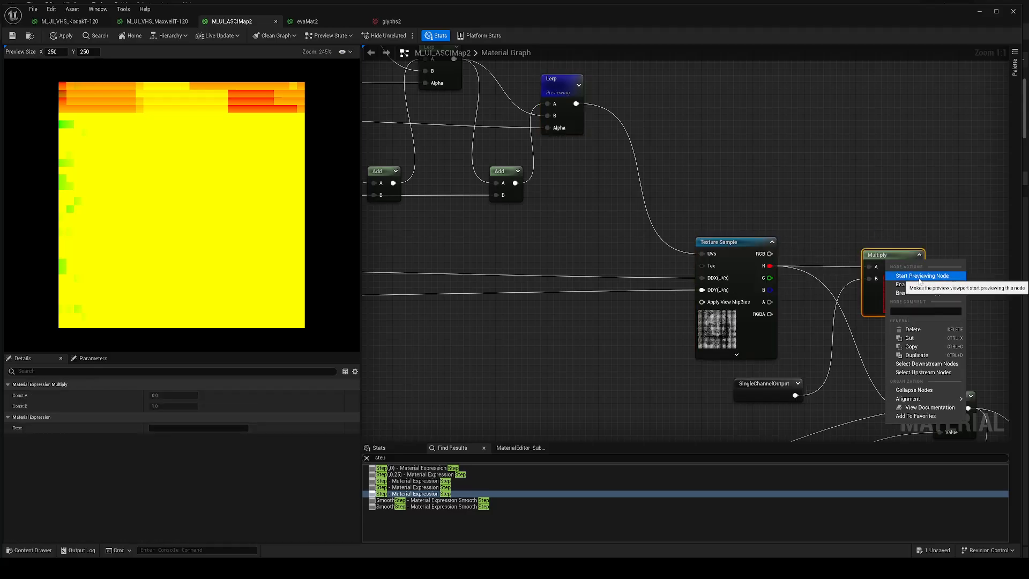
left_click(918, 278)
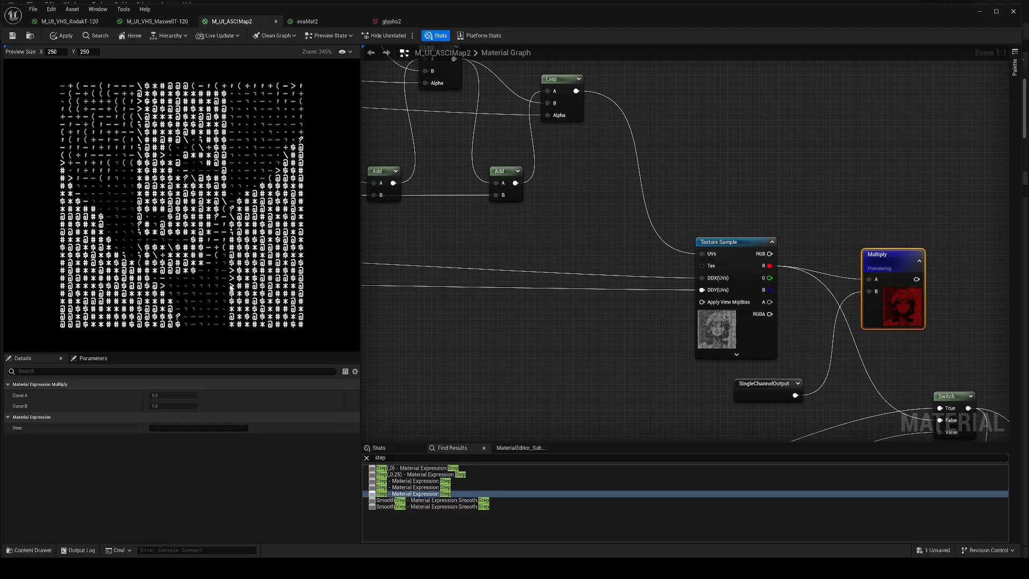
scroll(220, 281, "up", 1)
Spread the two lower Step nodes and their Saturate nodes apart, clear of the 0.0 and 1.0 constants
right_click_drag(594, 193, 1007, 269)
right_click_drag(648, 209, 863, 237)
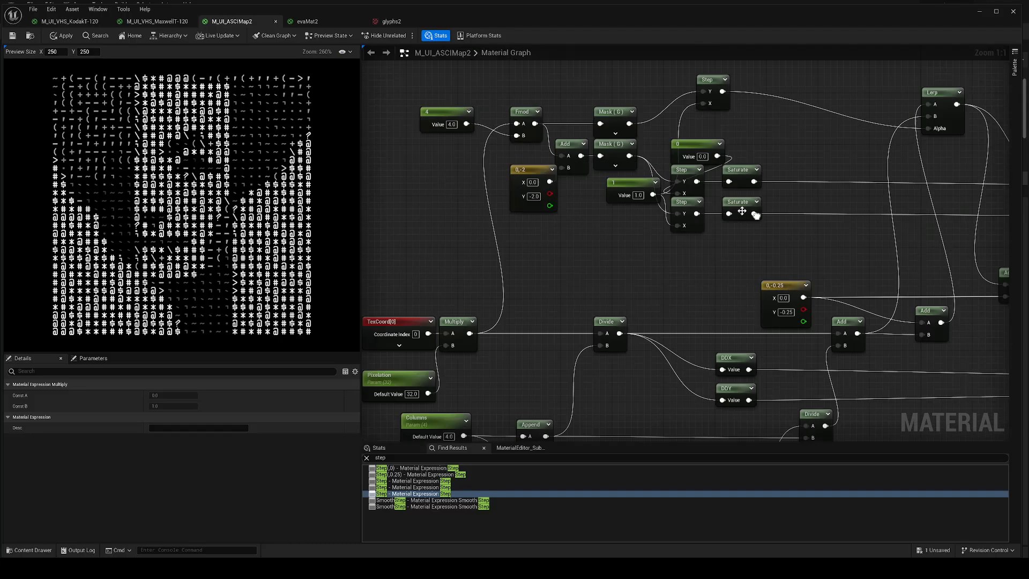
left_click_drag(696, 177, 818, 177)
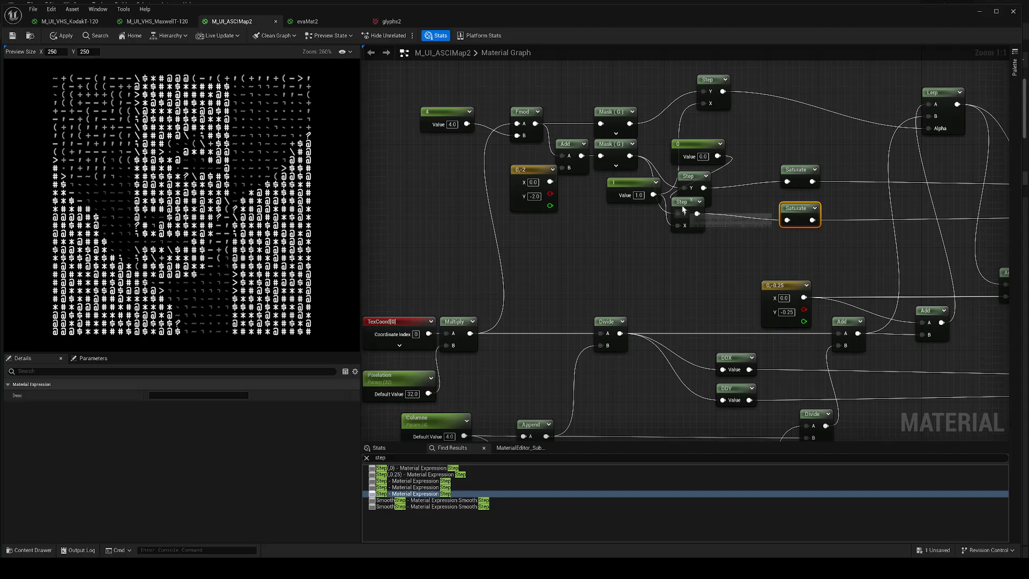
left_click_drag(684, 210, 730, 243)
left_click_drag(694, 179, 752, 191)
right_click_drag(642, 300, 636, 266)
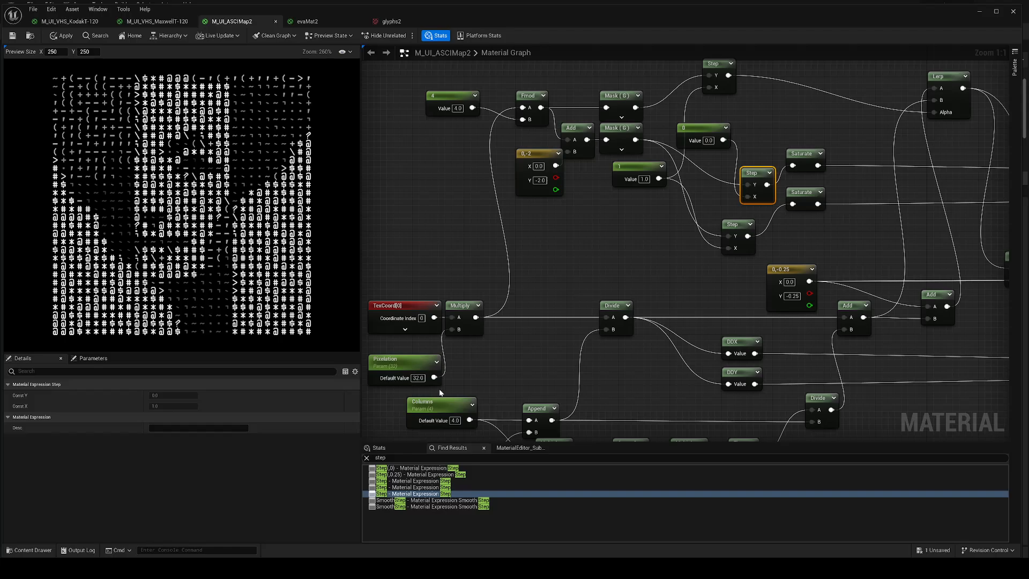
Look over the lower part of the graph and locate the first plain Step node from the search results
scroll(569, 359, "down", 3)
right_click_drag(568, 359, 528, 173)
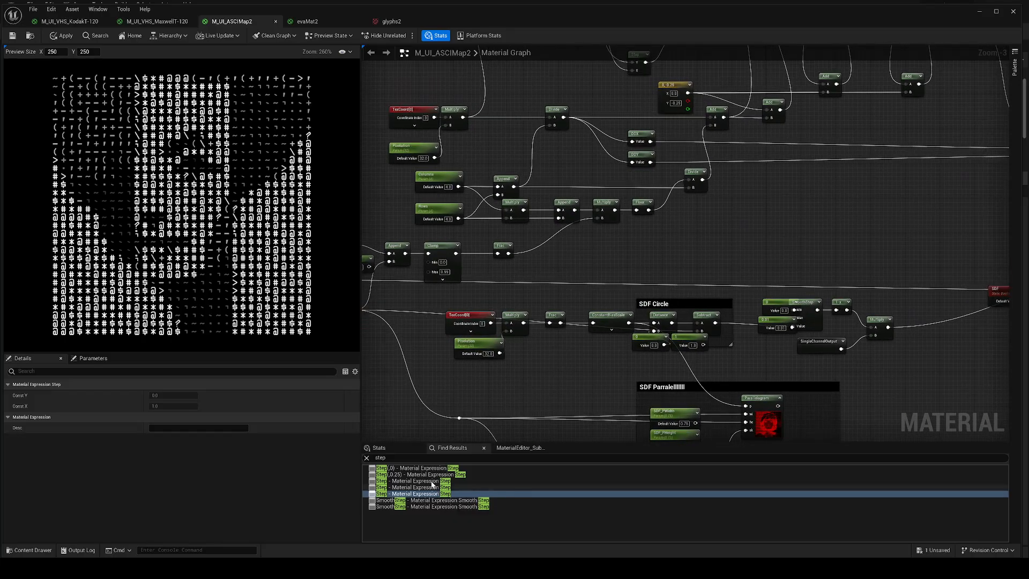
left_click(429, 482)
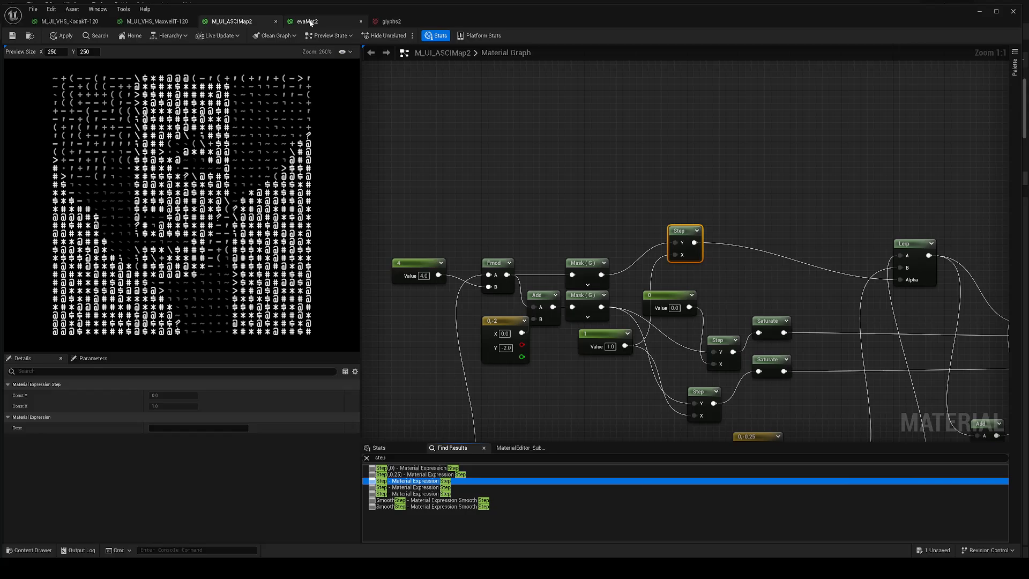
Switch to the evaMat2 material, locate the first Step node in the search results, and reposition it and the Fmod node feeding it
left_click(310, 23)
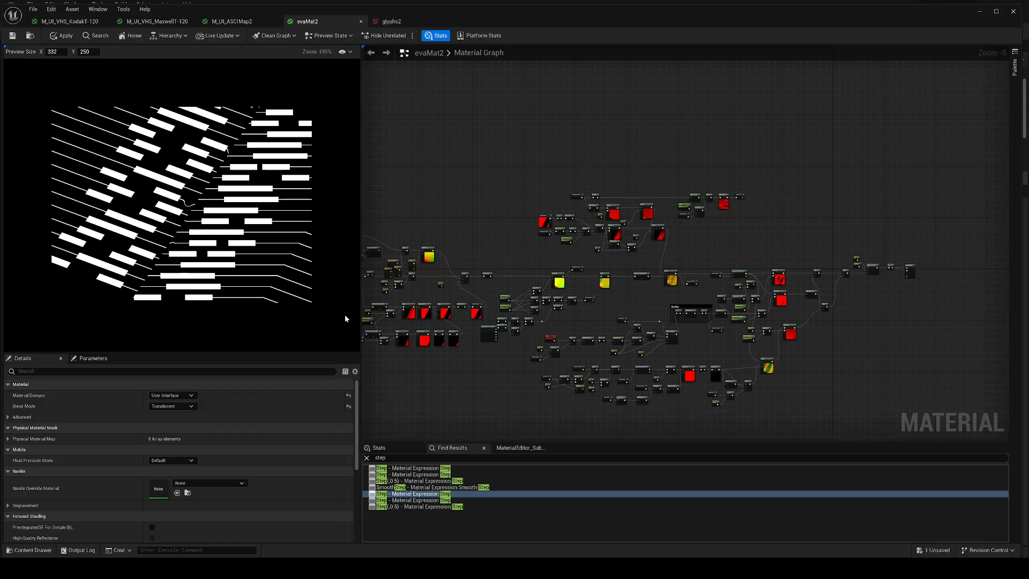
left_click(421, 468)
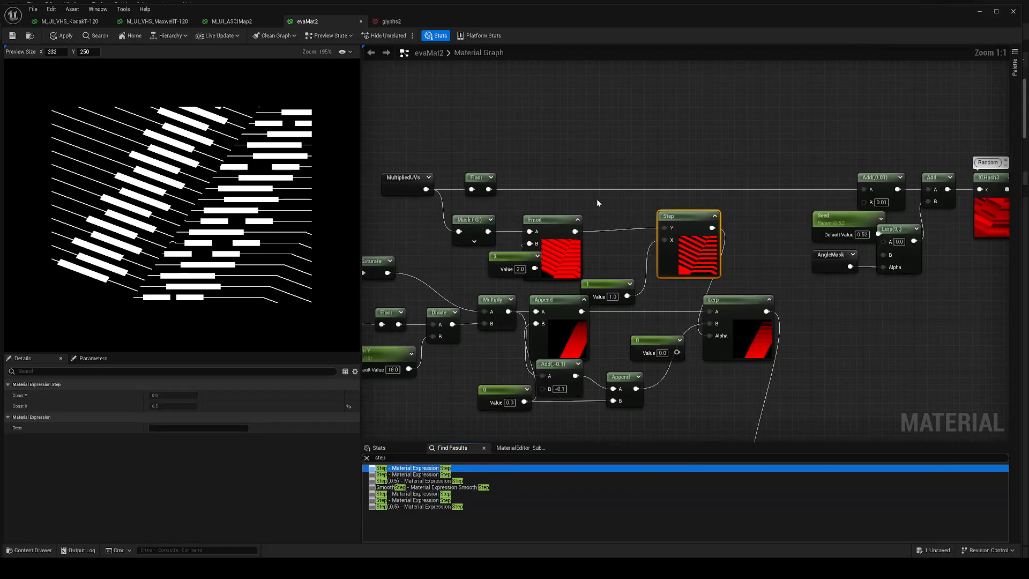
left_click_drag(677, 258, 669, 265)
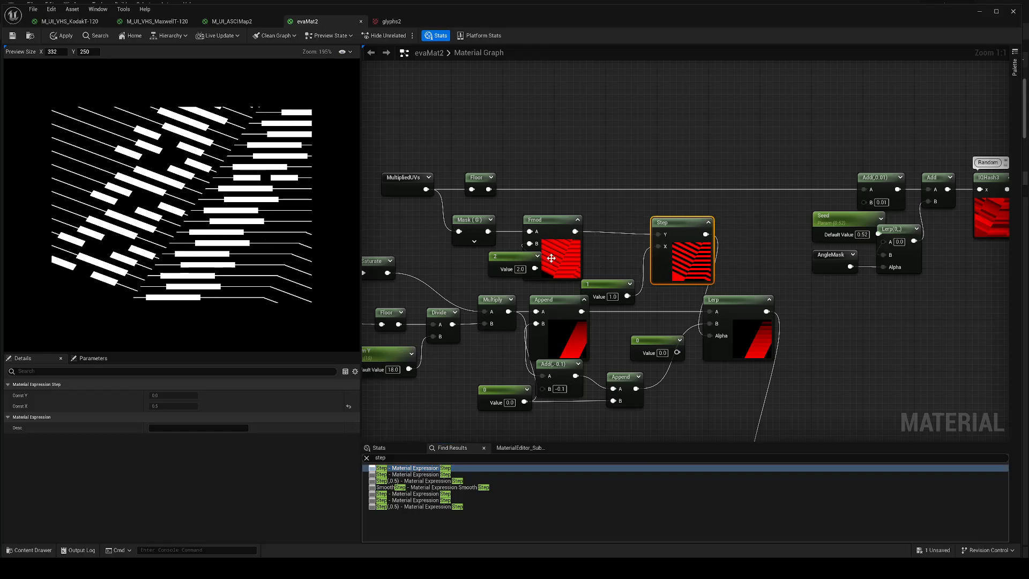
left_click_drag(555, 257, 586, 256)
Preview the Fmod node, followed by the Step node it feeds
right_click(587, 256)
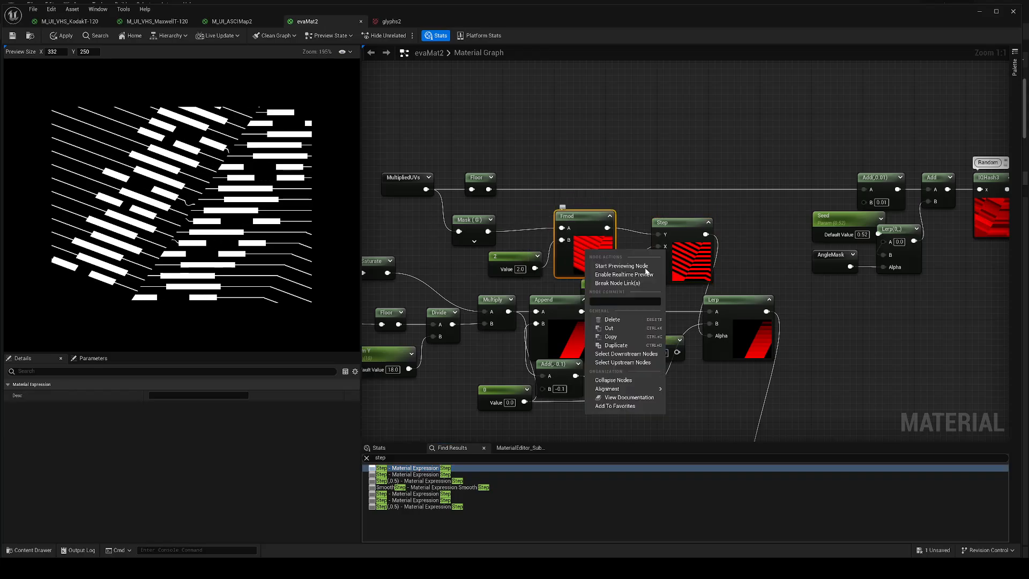
left_click(645, 265)
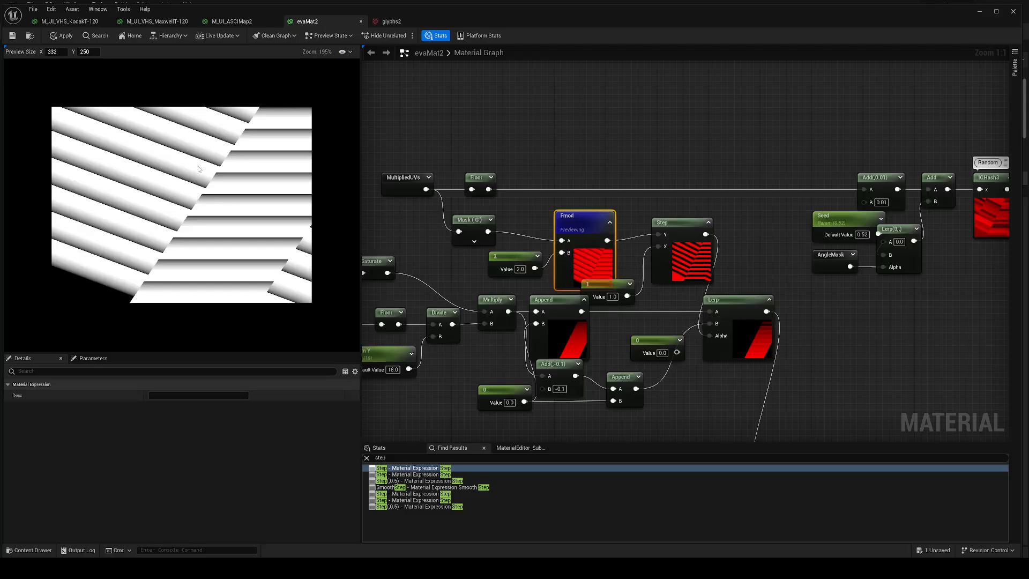
left_click(685, 265)
right_click(685, 268)
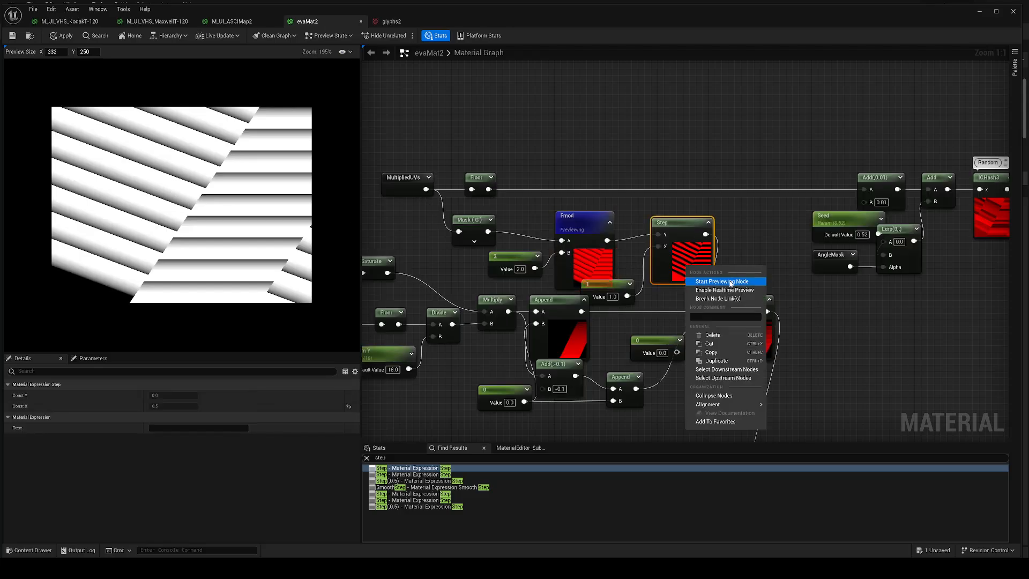
left_click(742, 279)
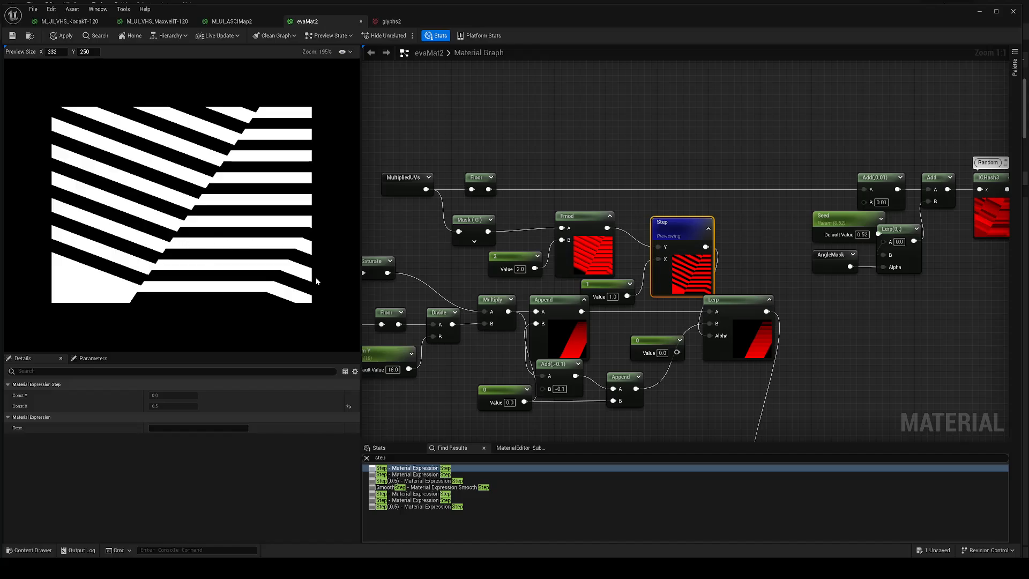
Locate the second listed Step node and spread it, the Mask declaration and the IDMask parameter apart
left_click(432, 475)
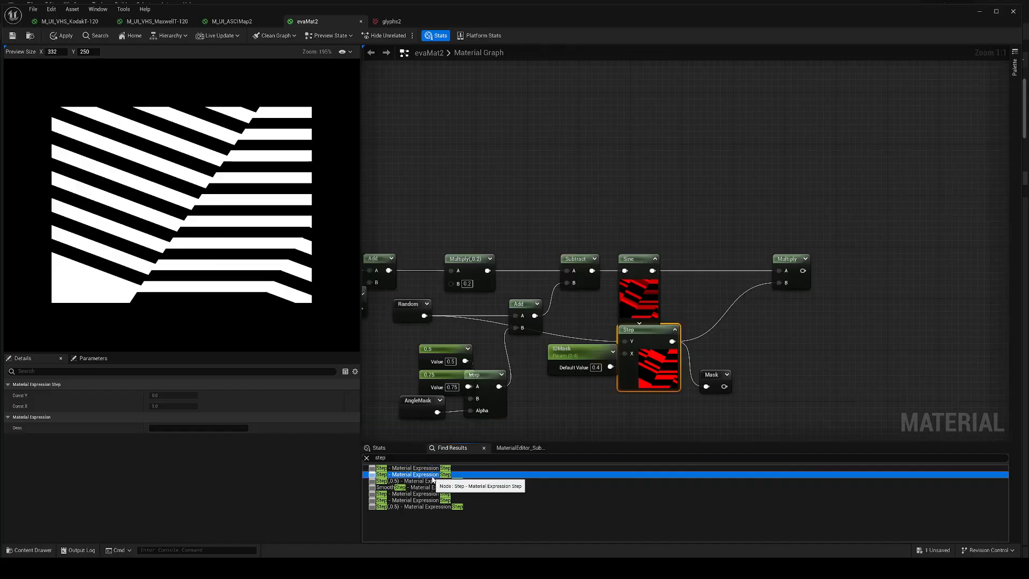
left_click_drag(725, 282, 745, 296)
left_click_drag(779, 293, 876, 287)
left_click_drag(742, 307, 764, 305)
left_click_drag(639, 269, 633, 283)
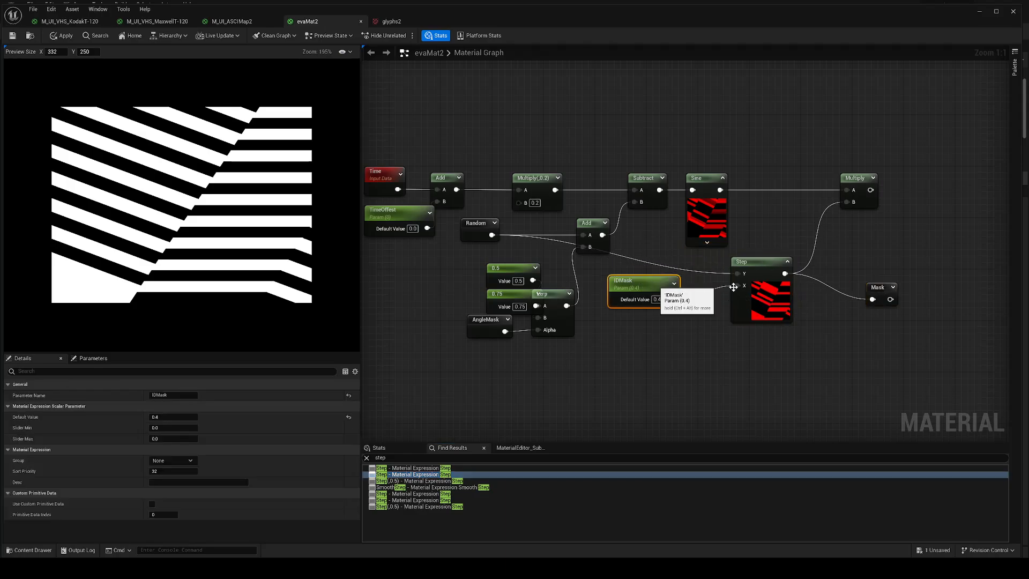
Preview the Add node fed by Random and move it slightly higher
right_click(770, 299)
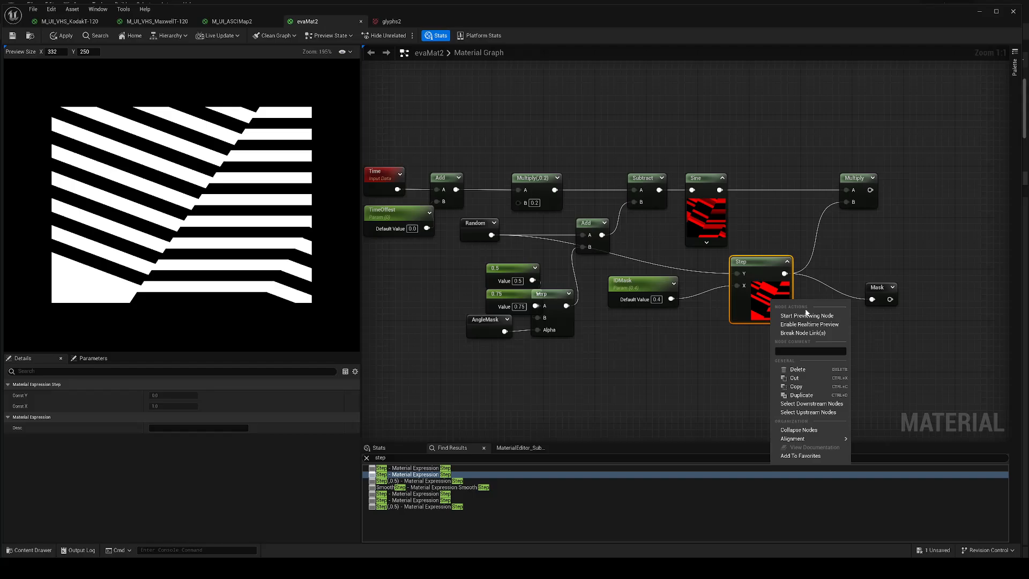
left_click(666, 265)
right_click(592, 224)
left_click(632, 239)
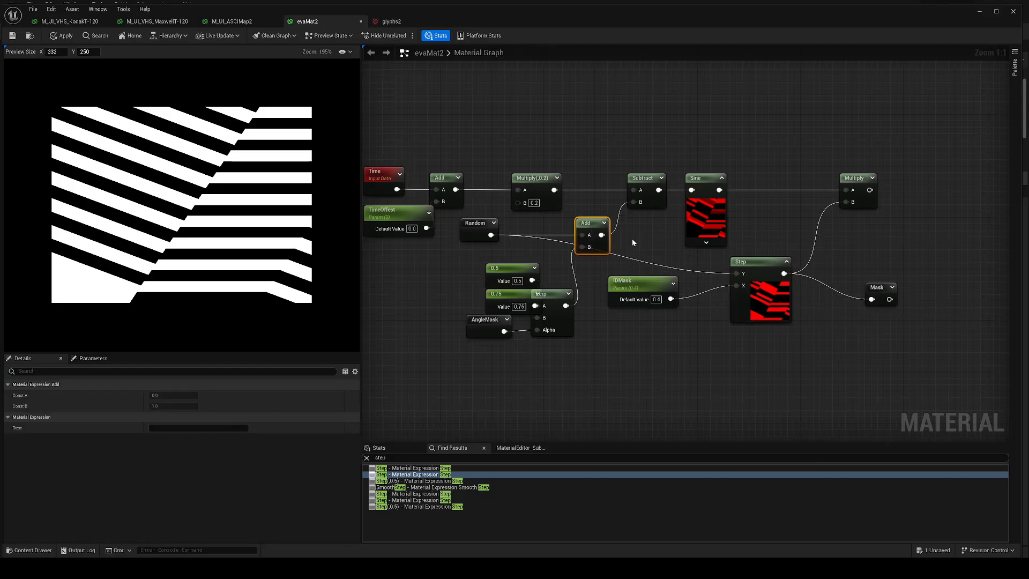
left_click_drag(589, 228, 590, 215)
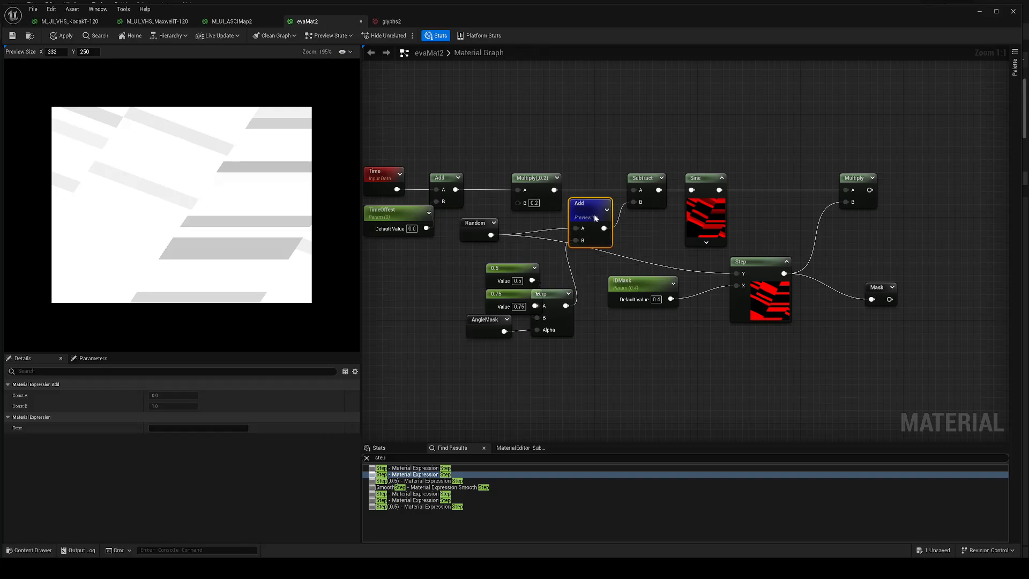
Preview the Random node, followed by the Step node that compares it with IDMask
right_click(473, 231)
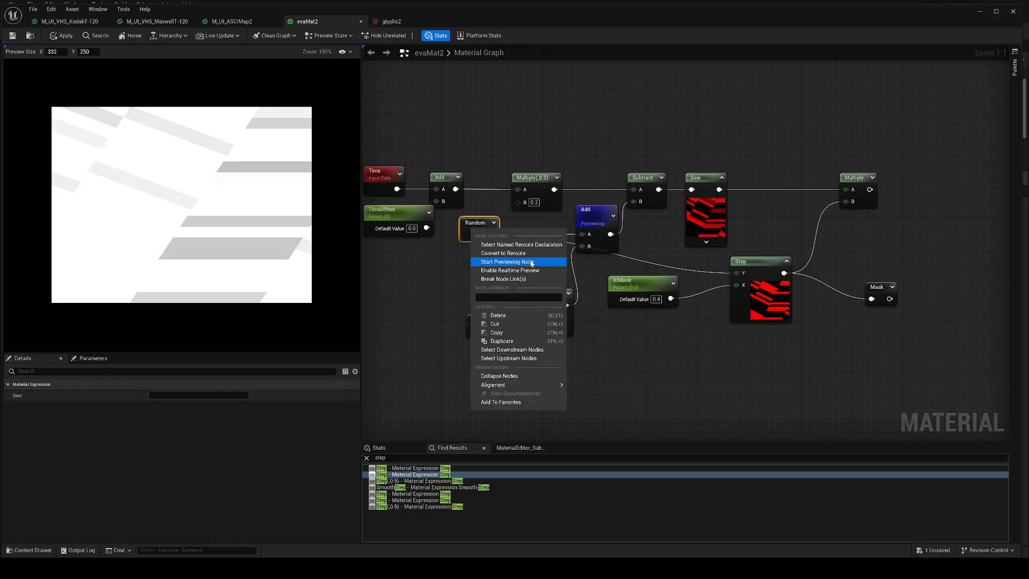
left_click(528, 263)
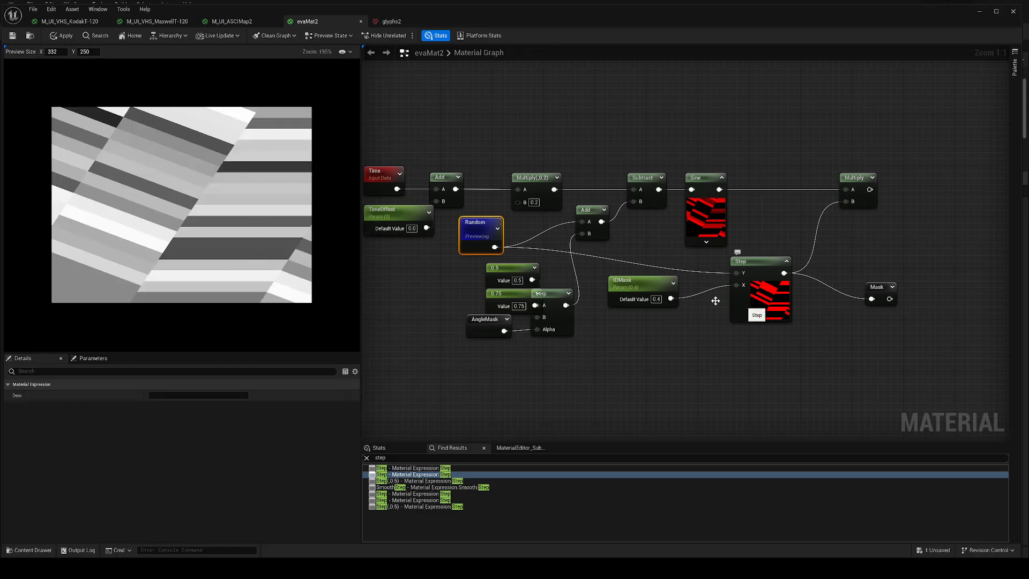
left_click(740, 300)
right_click(775, 302)
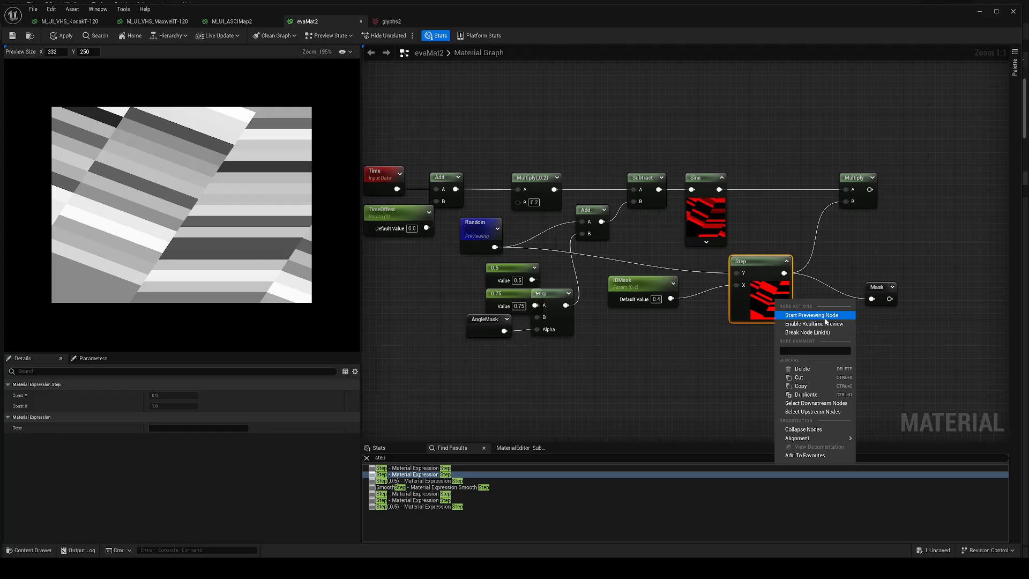
left_click(824, 316)
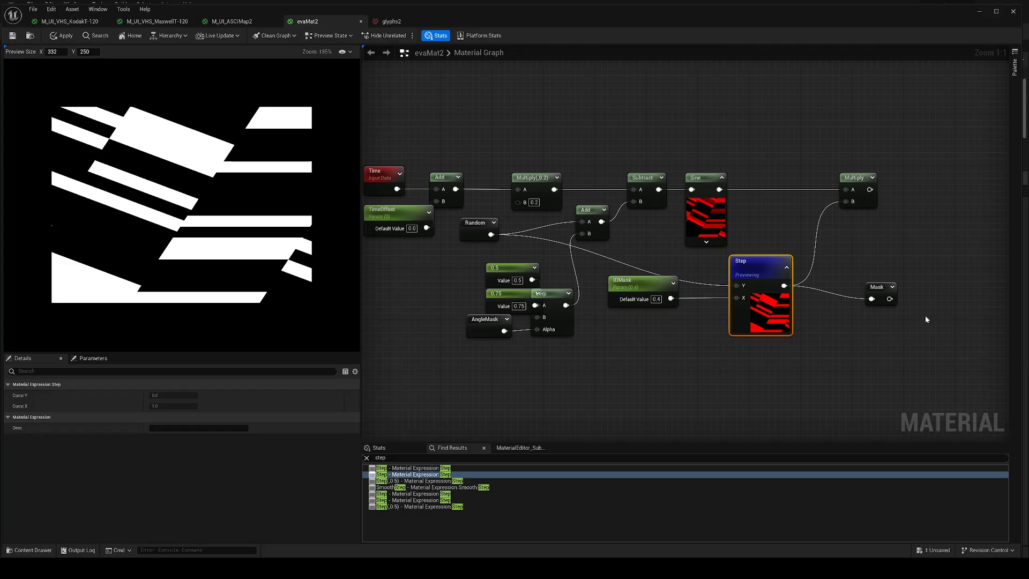
Preview the Mask declaration node and return the viewport to the full material output
right_click(877, 289)
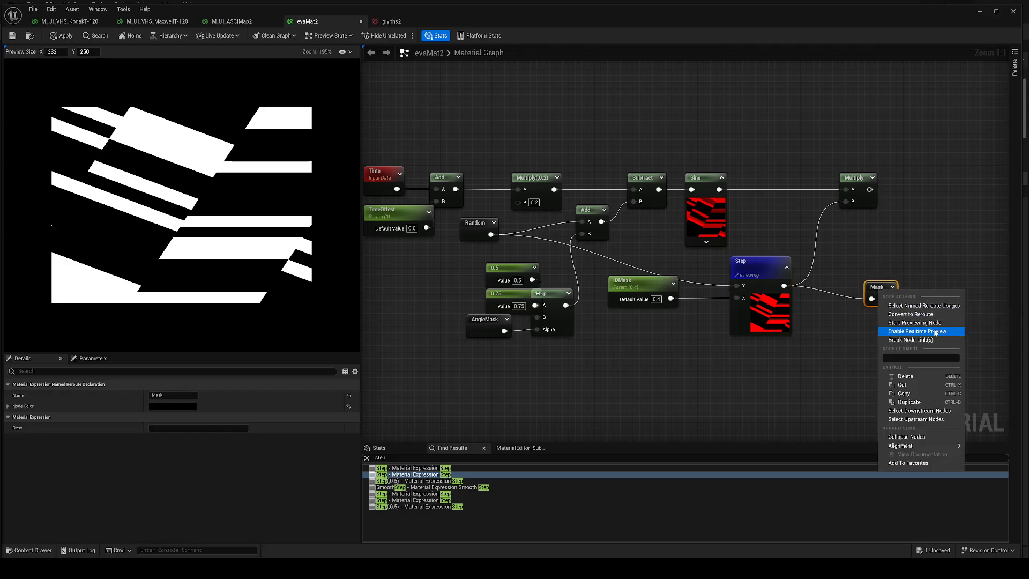
left_click(934, 329)
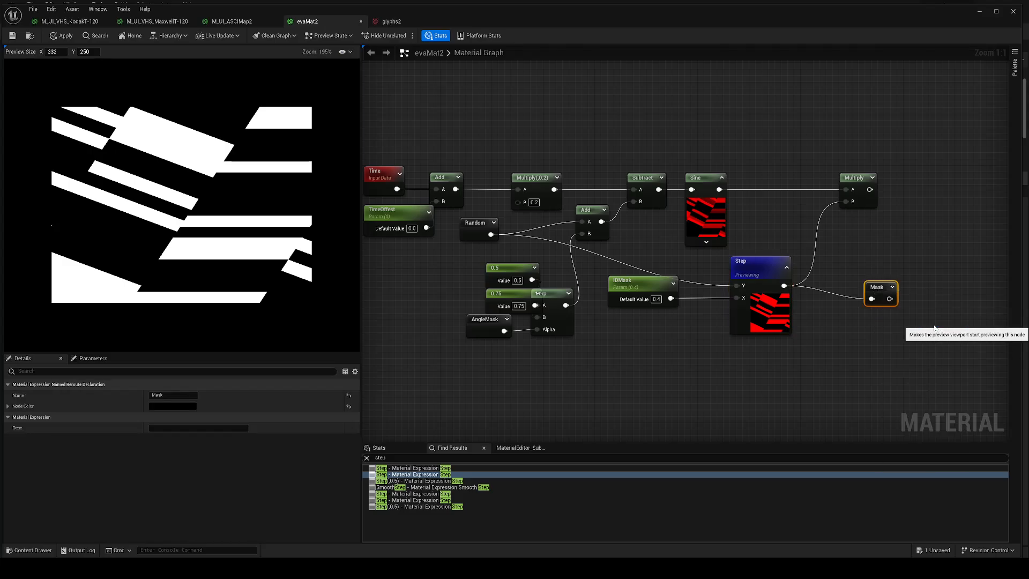
right_click(885, 289)
left_click(932, 325)
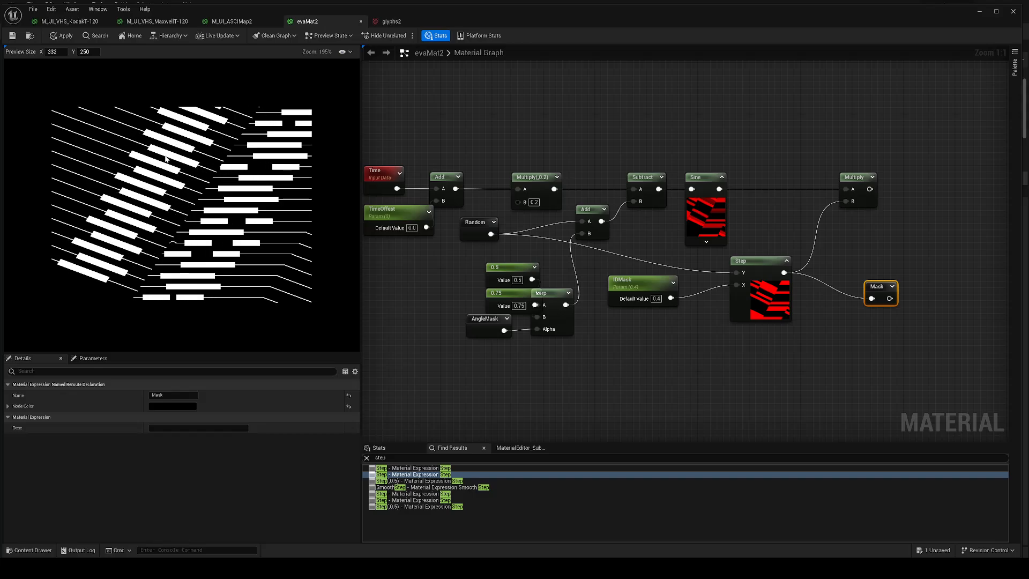
Locate the first Step(,0.5) node from the search results and nudge it and its Dot node
scroll(690, 327, "down", 4)
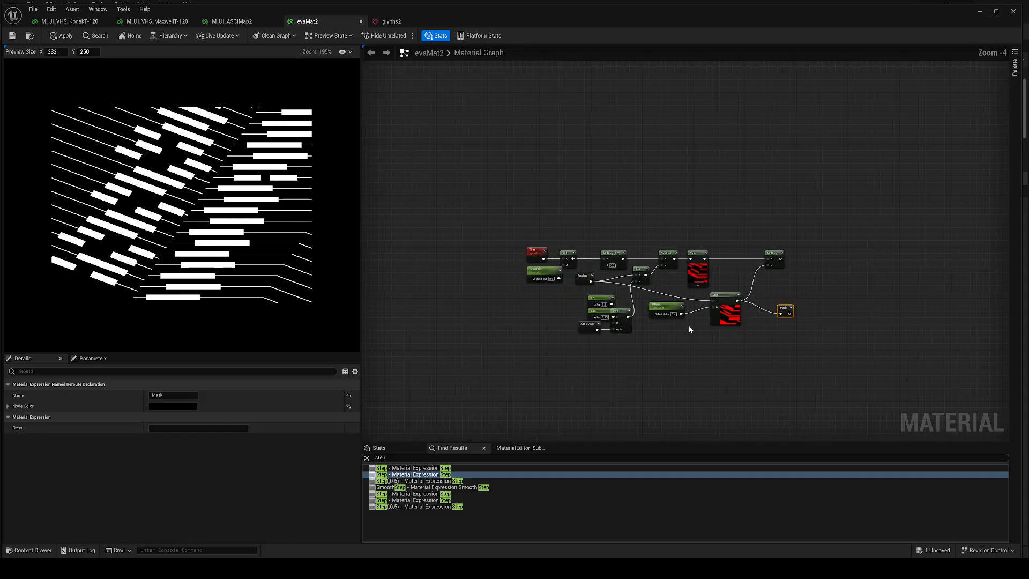
left_click(426, 481)
left_click_drag(728, 301, 719, 301)
left_click_drag(645, 292, 632, 292)
Preview the upper Dot node and the Step(,0.5) node it feeds
right_click(706, 290)
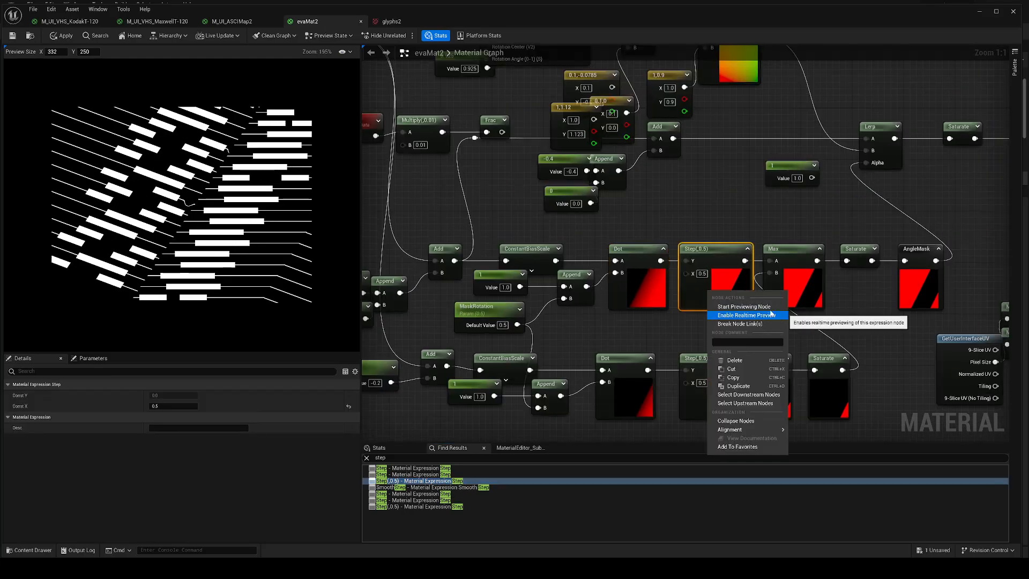
left_click(770, 307)
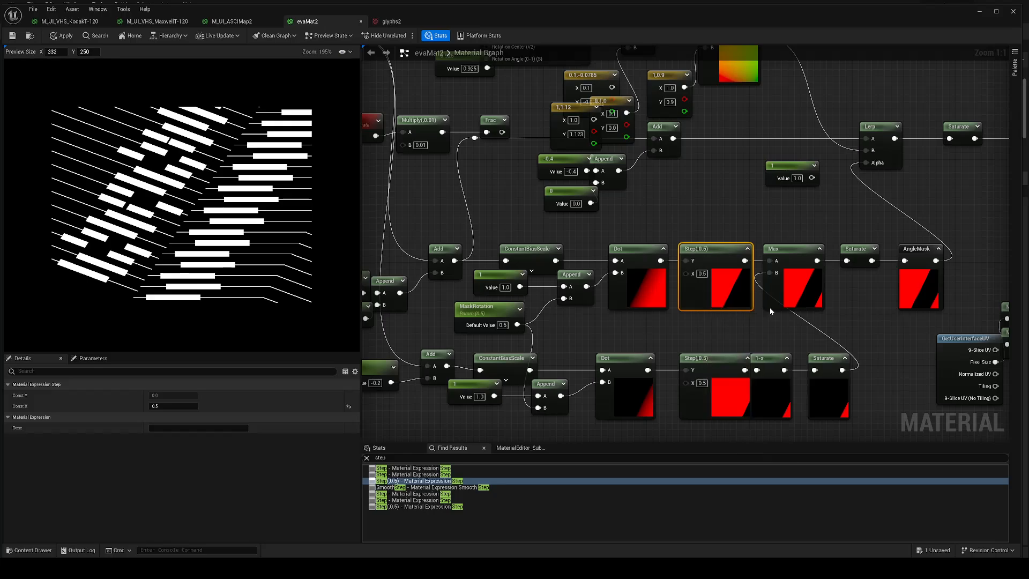
right_click(645, 293)
left_click(687, 303)
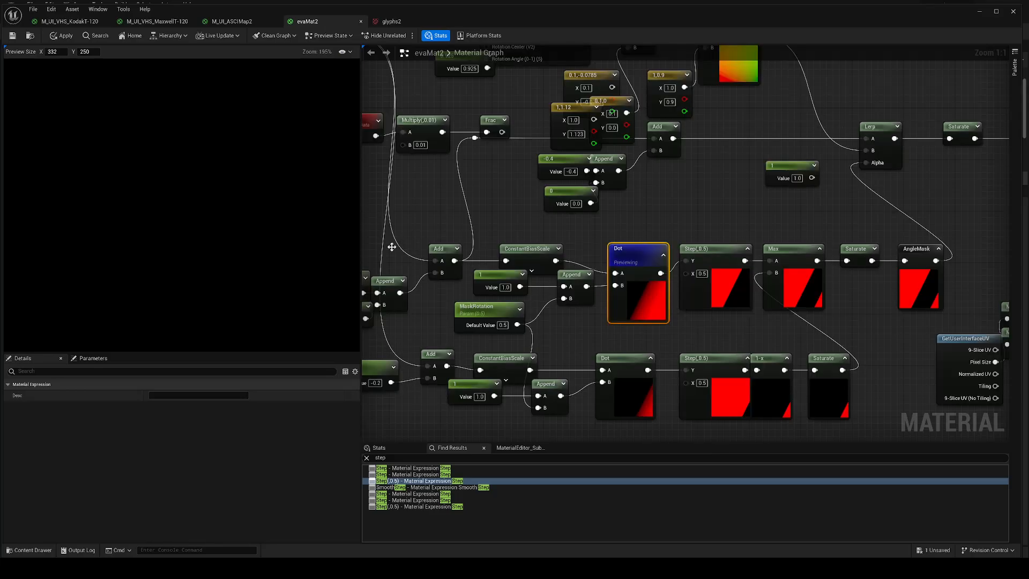
right_click(738, 294)
left_click(777, 306)
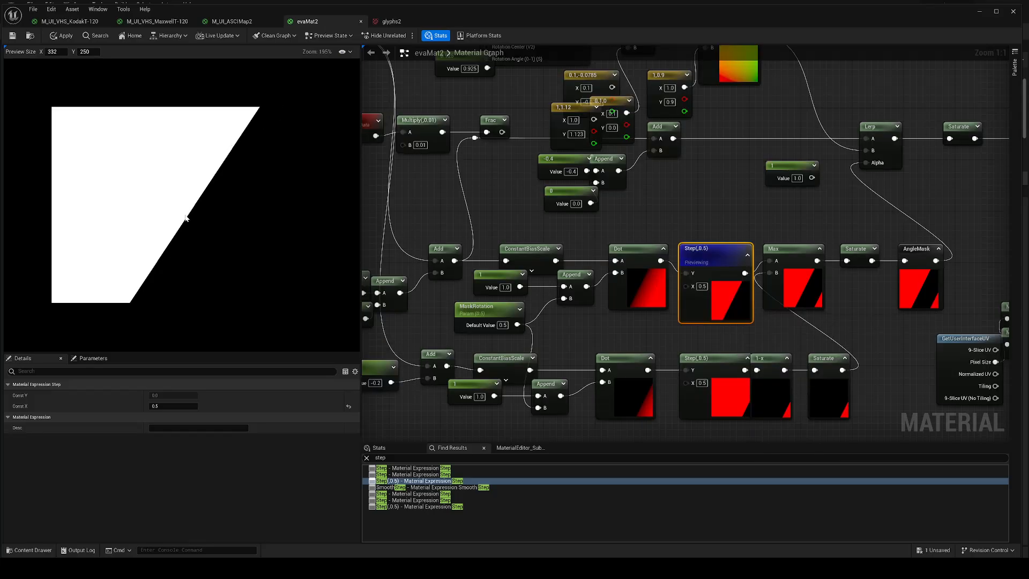
Stop previewing the Step(,0.5) node and select the AngleMask declaration node
right_click(733, 299)
left_click(772, 310)
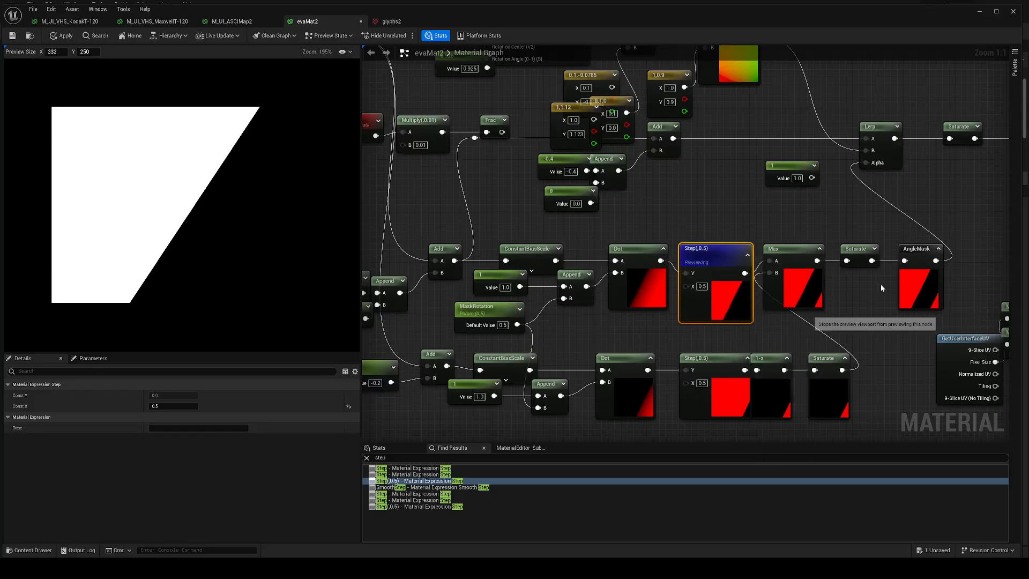
left_click(919, 260)
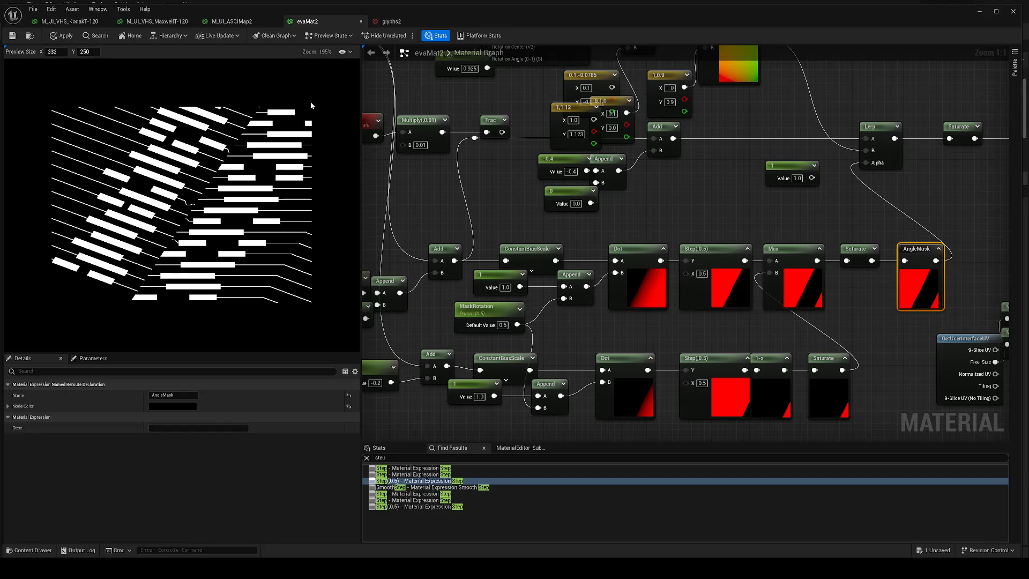
Locate the Step node that feeds the SphereMask chain from the search results, preview it briefly, and nudge it slightly upward
left_click(423, 494)
double_click(423, 495)
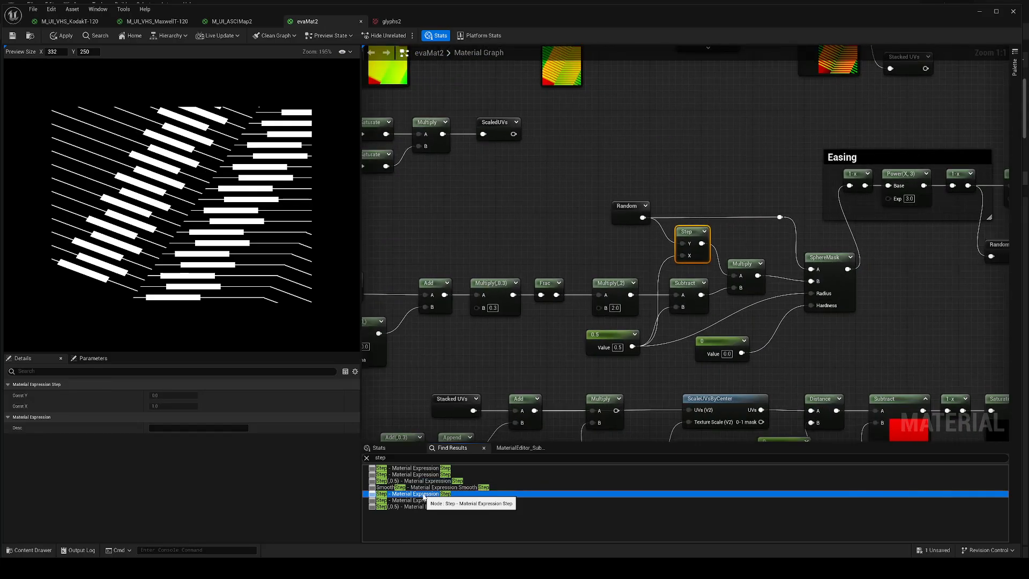
right_click(687, 234)
left_click(730, 246)
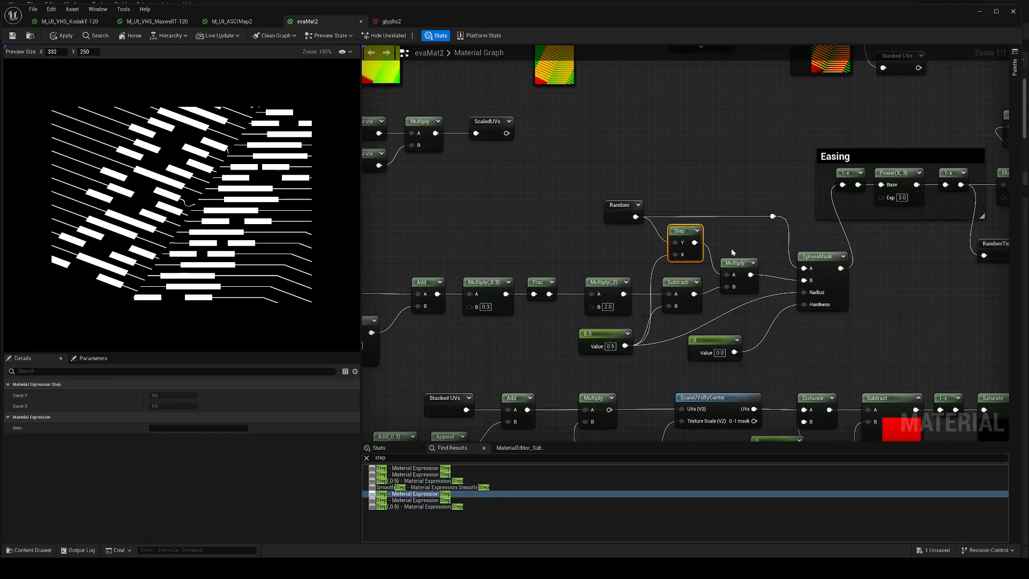
left_click_drag(693, 237, 693, 230)
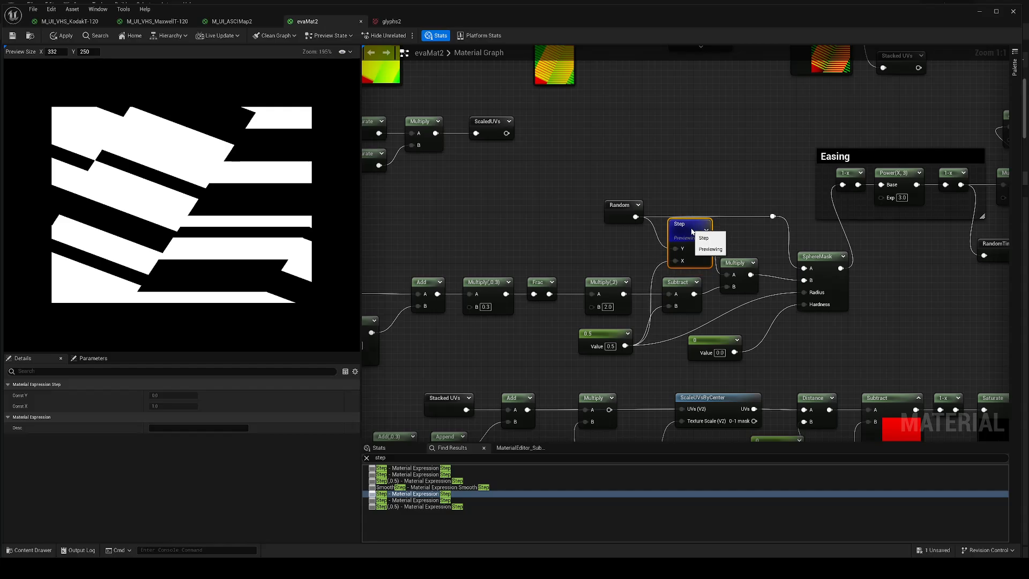
right_click(691, 229)
left_click(737, 247)
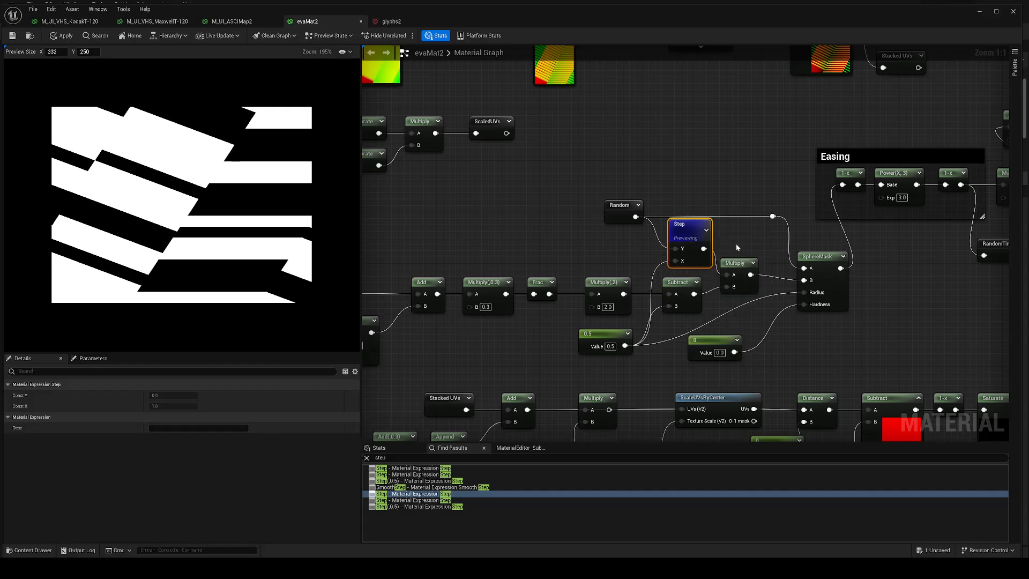
Preview the SphereMask node in the viewport, enable its realtime thumbnail, and stop previewing it
right_click(825, 258)
left_click(864, 278)
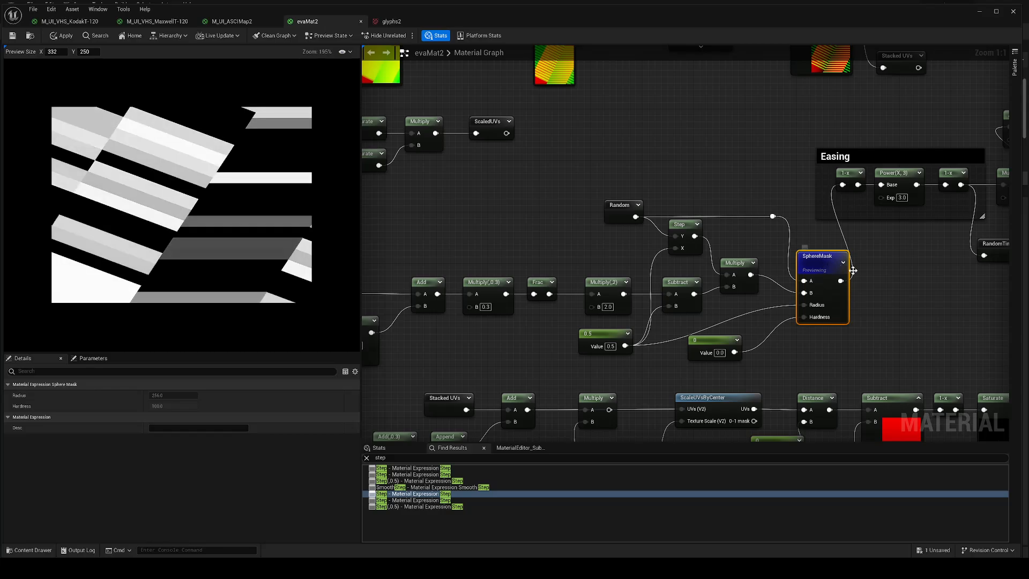
right_click(818, 261)
left_click(875, 285)
right_click(817, 255)
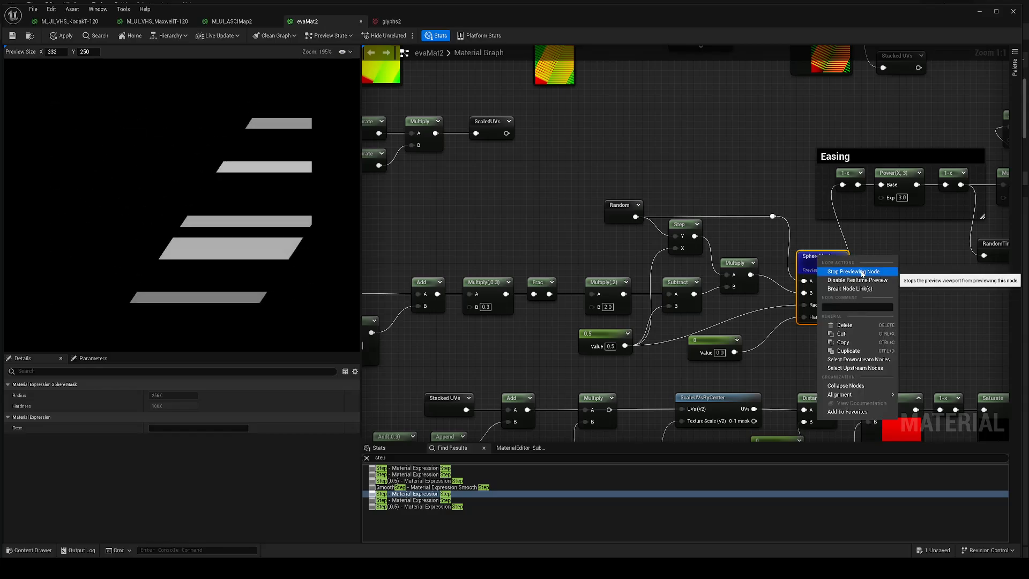
left_click(863, 272)
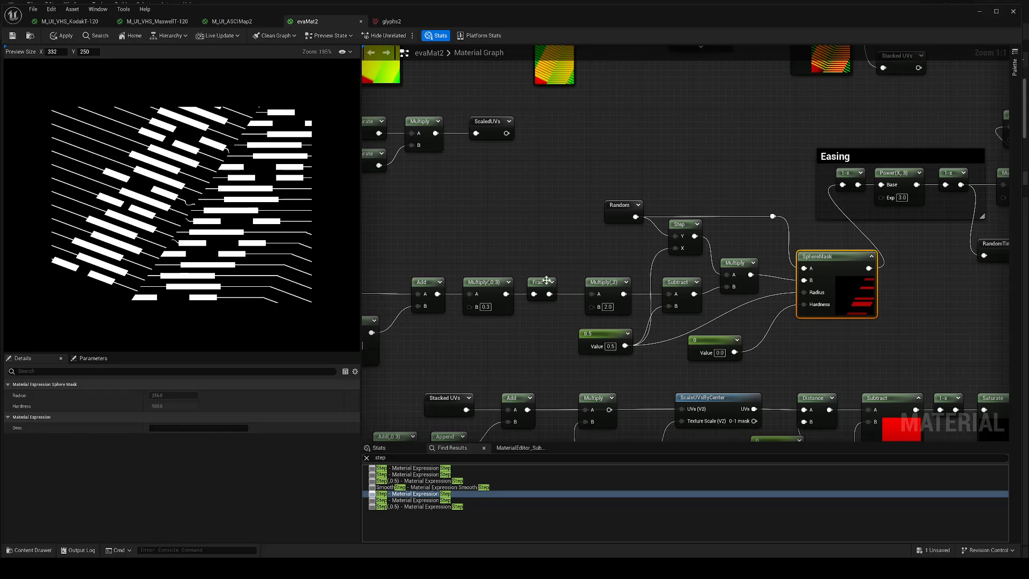
From the next Step search result, shift the 0.26 constant away from the Step node and briefly preview the Lerp it feeds
left_click(446, 501)
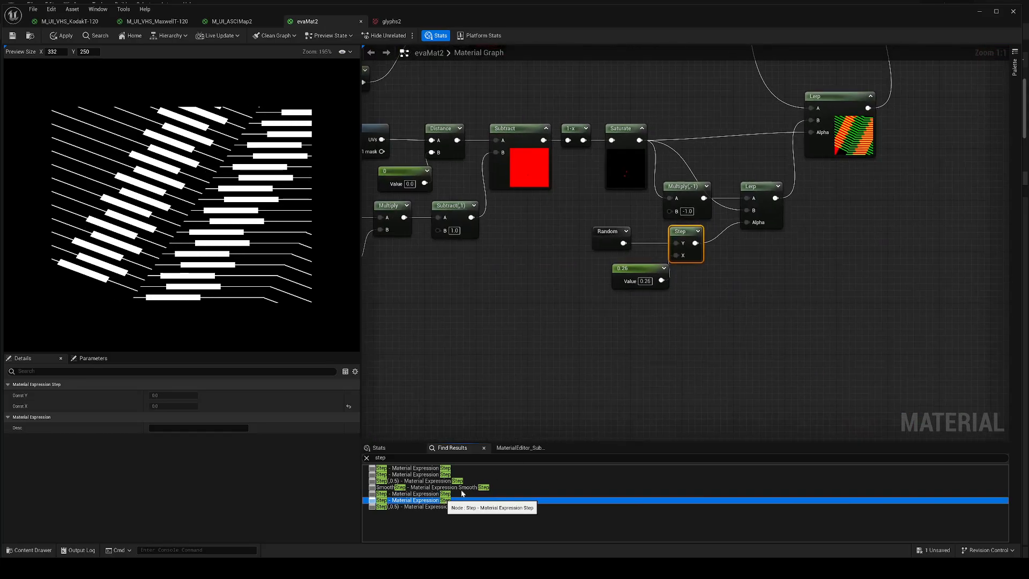
left_click_drag(636, 270, 617, 271)
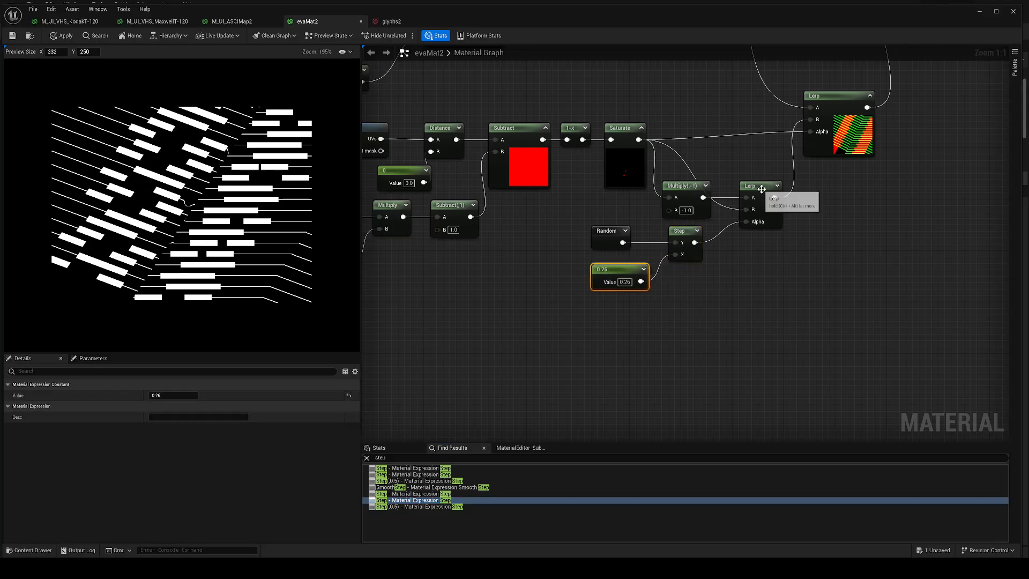
right_click(761, 189)
left_click(805, 207)
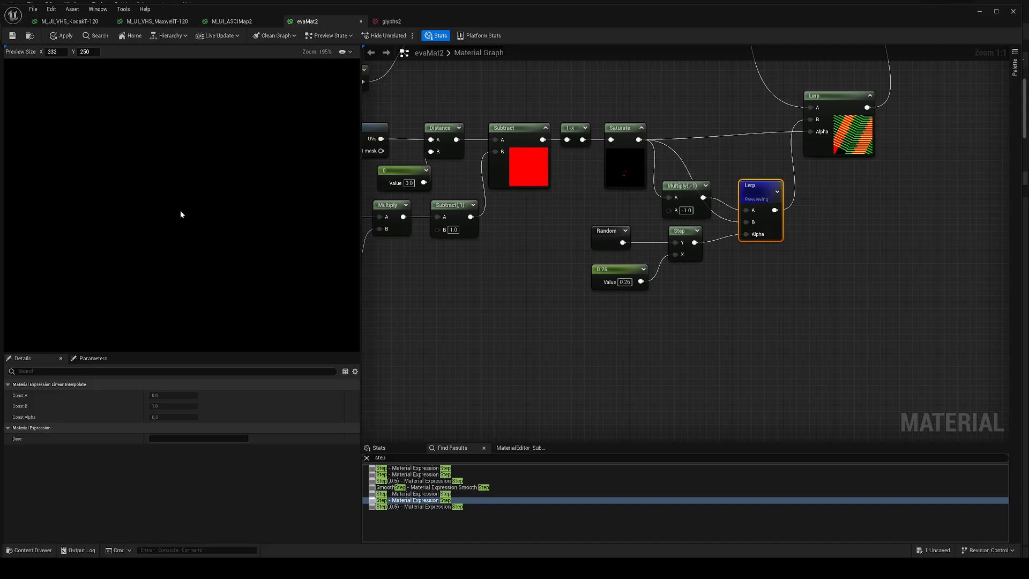
scroll(188, 204, "up", 2)
right_click(776, 189)
left_click(790, 206)
scroll(169, 229, "up", 1)
scroll(169, 230, "up", 1)
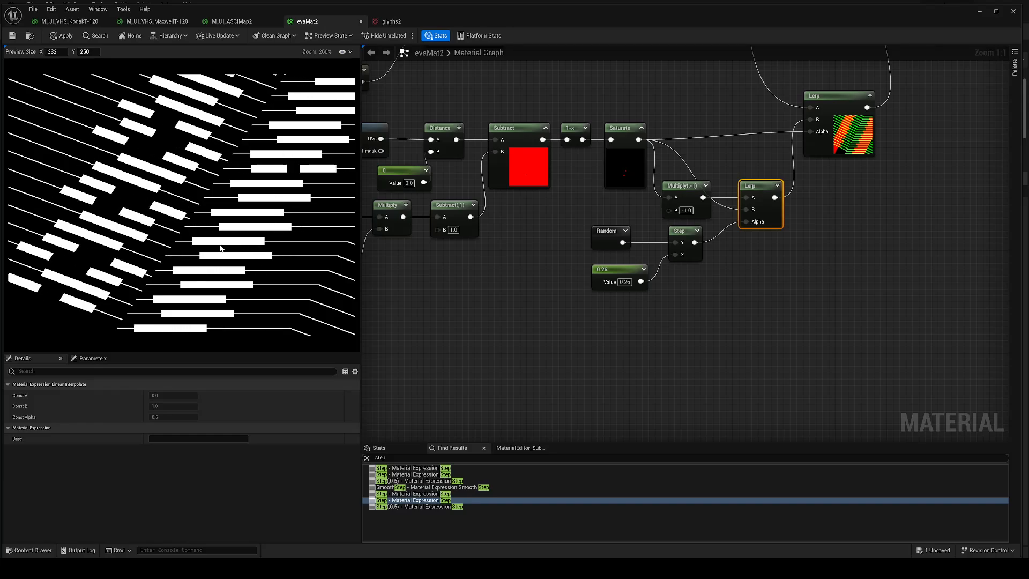
scroll(198, 221, "down", 2)
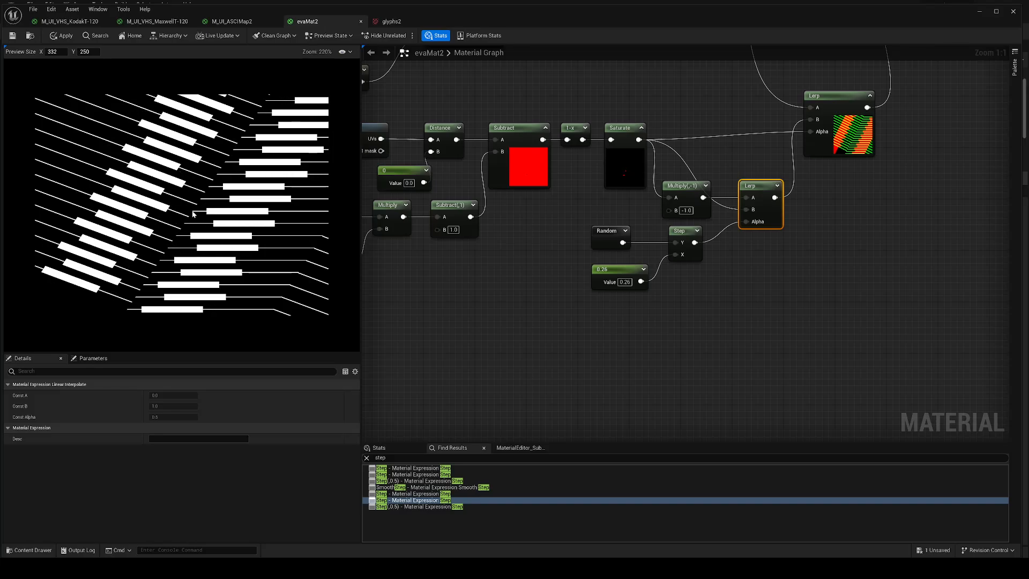
Locate the last Step(,0.5) search result, move that node clear of the adjacent 1-x node, and deselect it
left_click(423, 507)
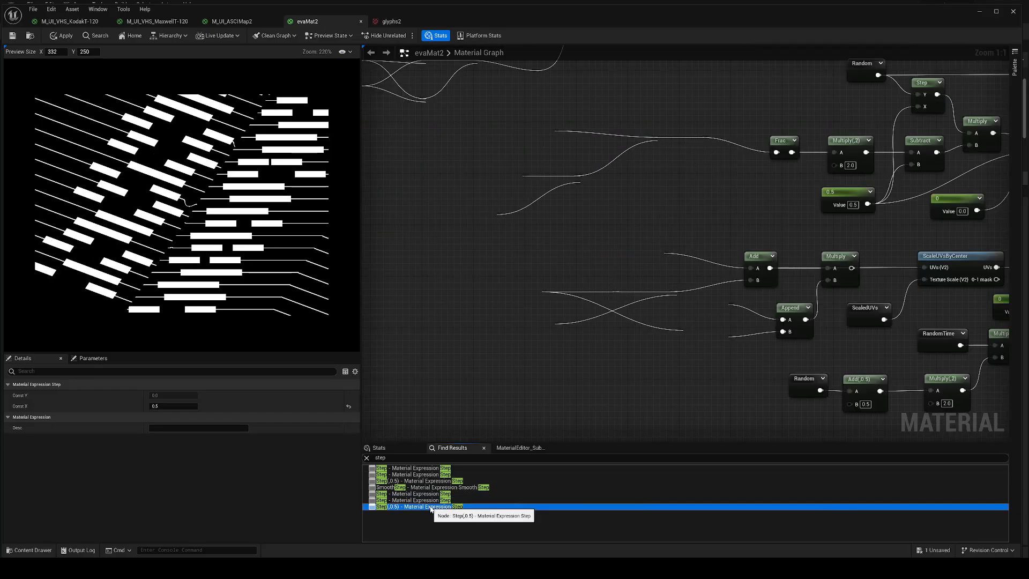
left_click_drag(728, 303, 716, 303)
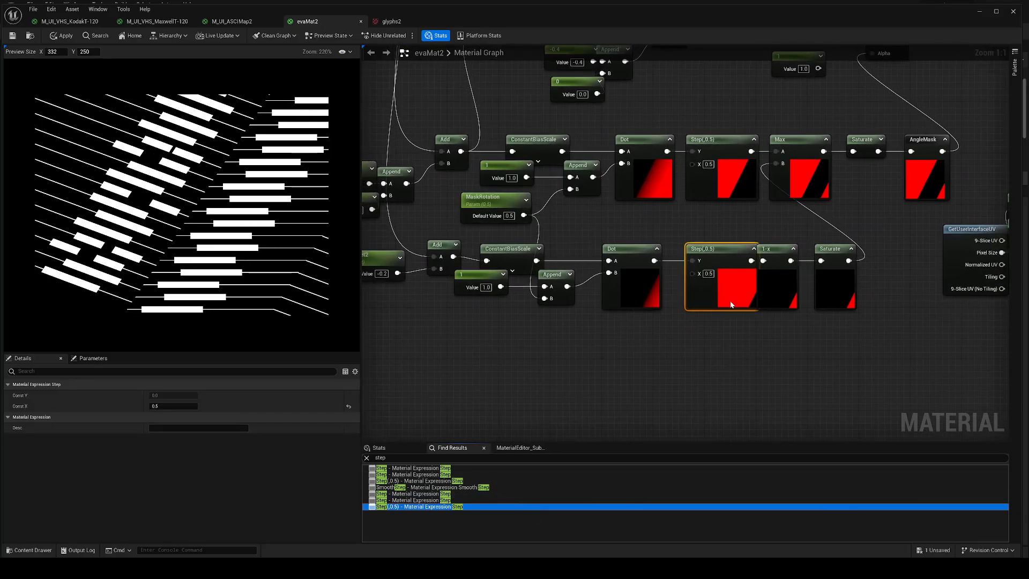
left_click(677, 367)
scroll(677, 368, "down", 2)
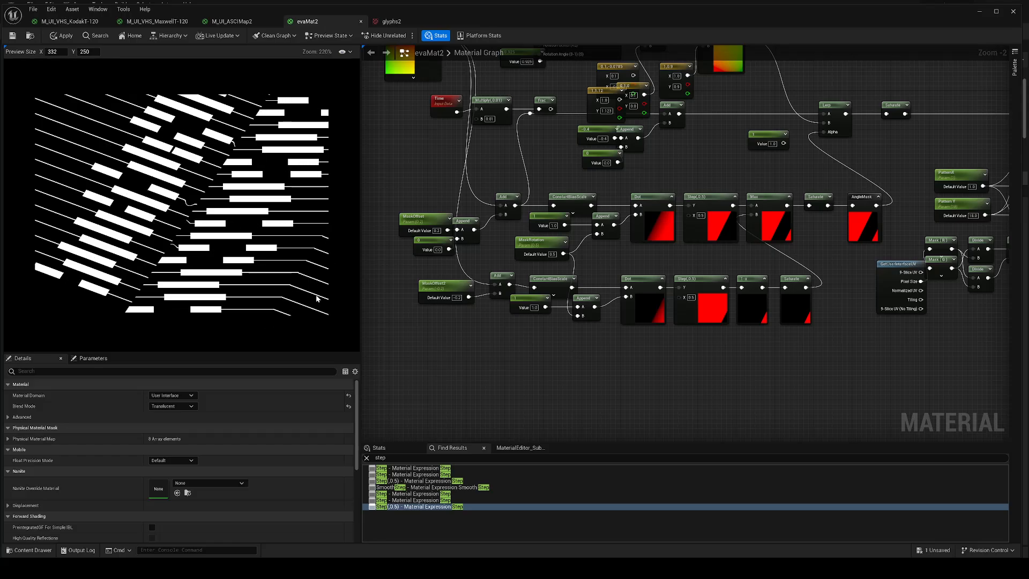
Set the preview width to 250, then widen it to 291 to test how the pattern responds to resizing
scroll(292, 319, "down", 1)
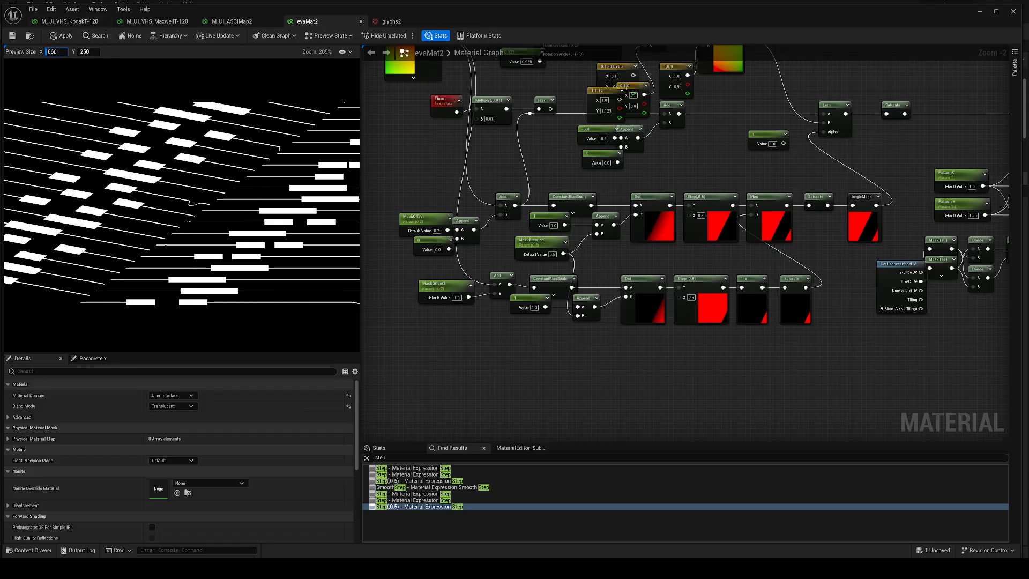
type("250")
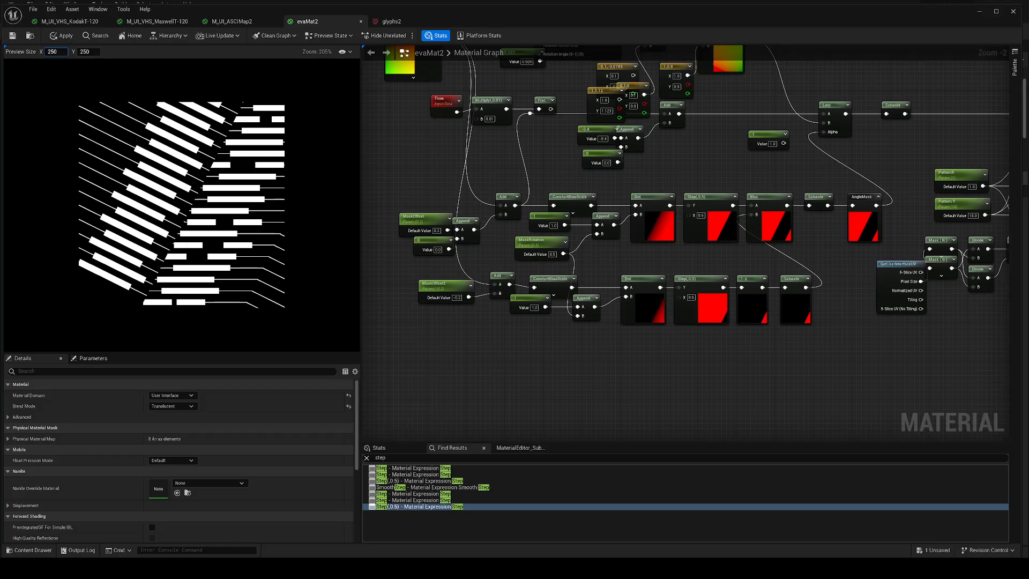
left_click_drag(56, 52, 78, 52)
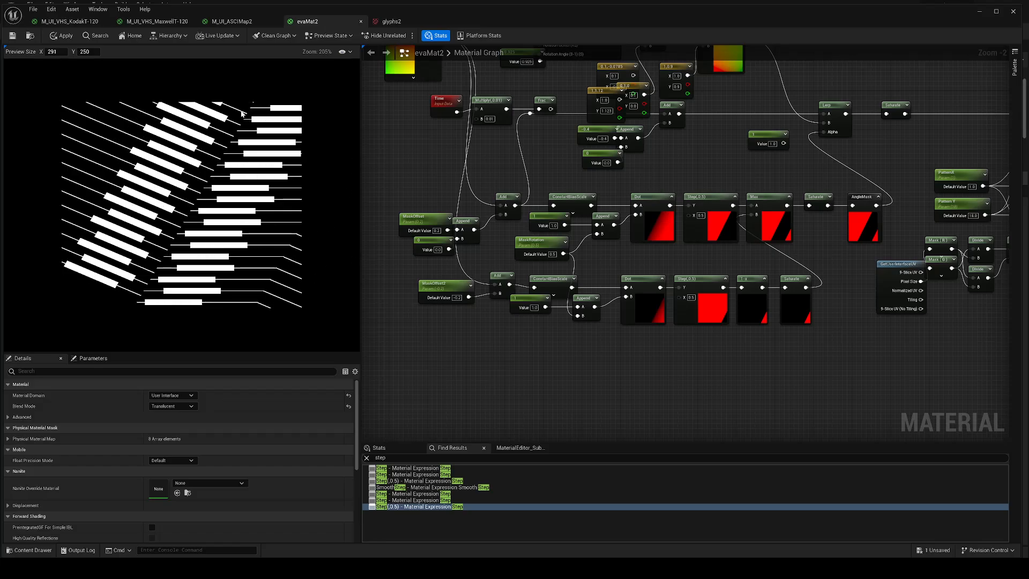
Minimise the evaMat2 editor and switch to the other Unreal Engine window with the M_UI_Golden material
left_click(980, 13)
mouse_move(577, 568)
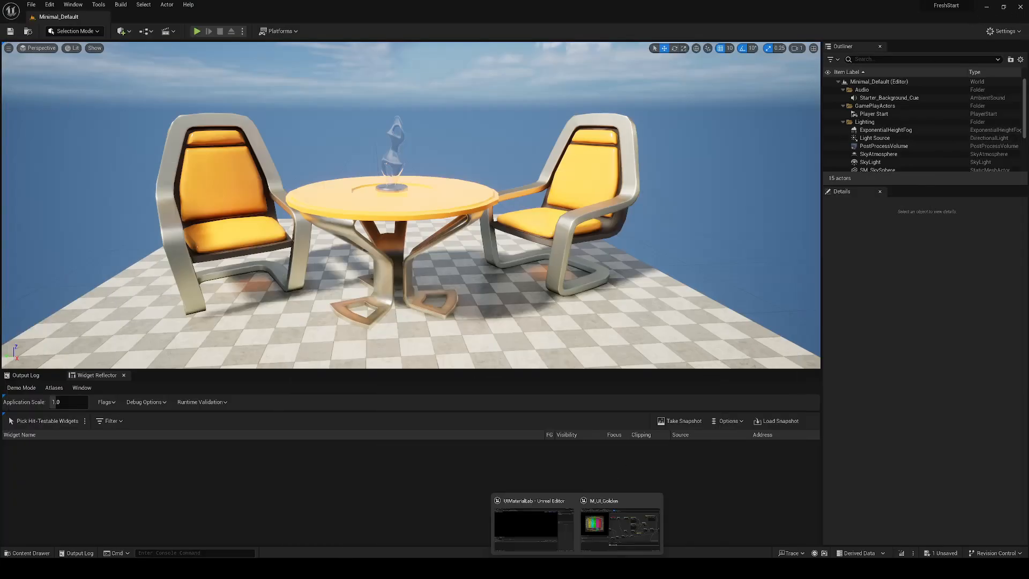
left_click(601, 529)
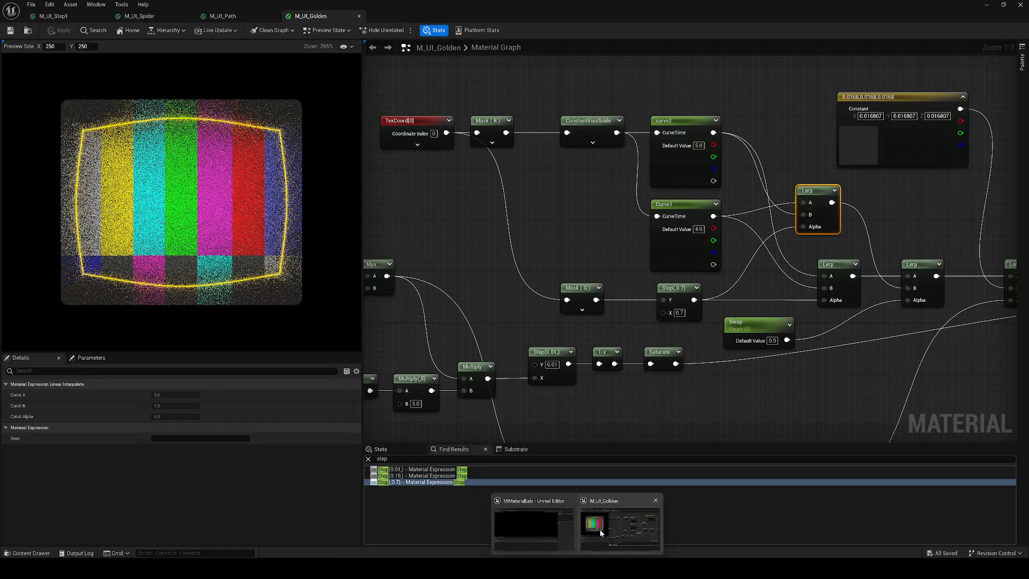
In M_UI_Step1, break the link from Multiply(,20) to Frac and connect the Time-driven Frac to the Step node's X input
left_click(58, 16)
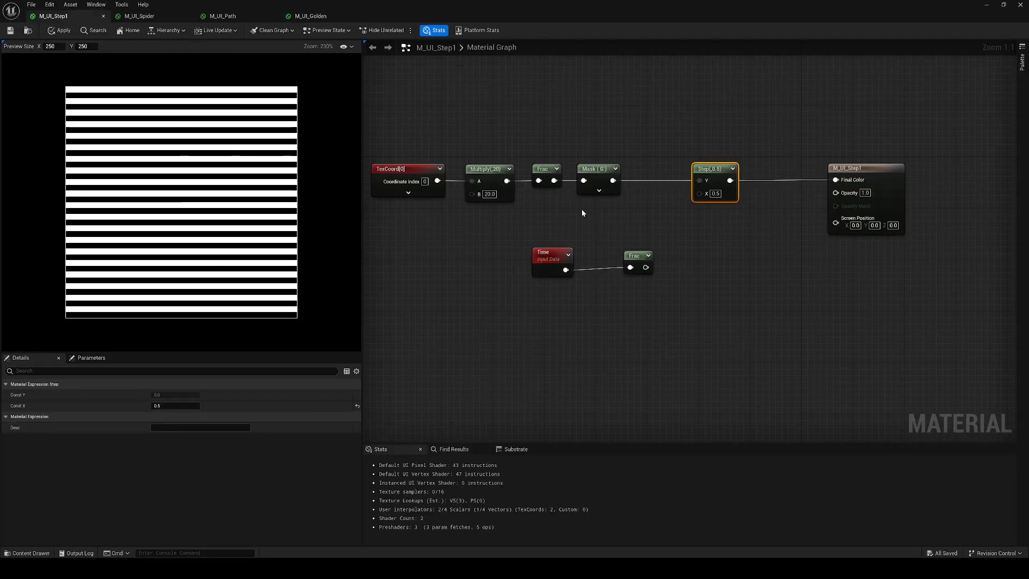
left_click(539, 181, "alt")
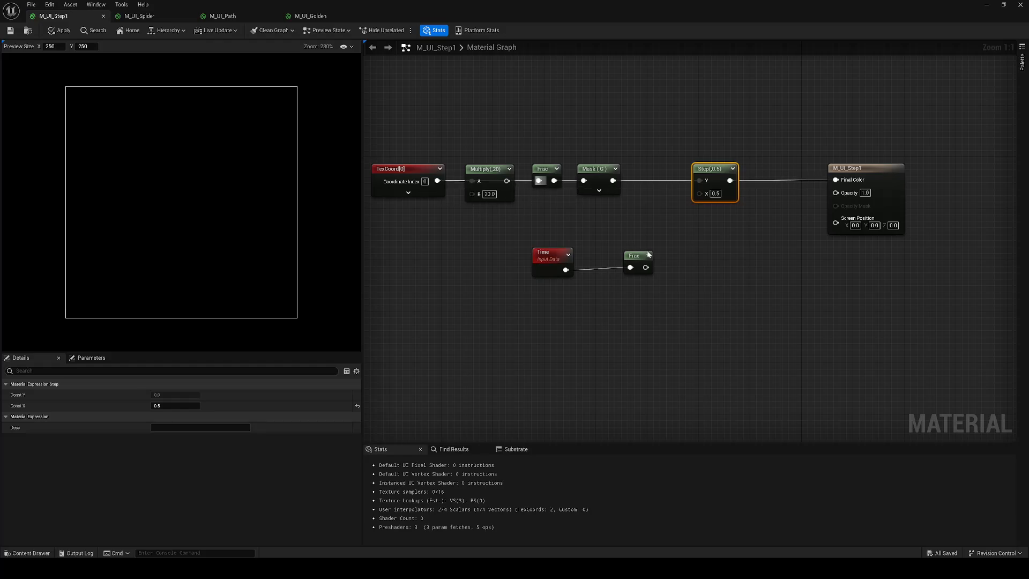
left_click_drag(645, 267, 702, 194)
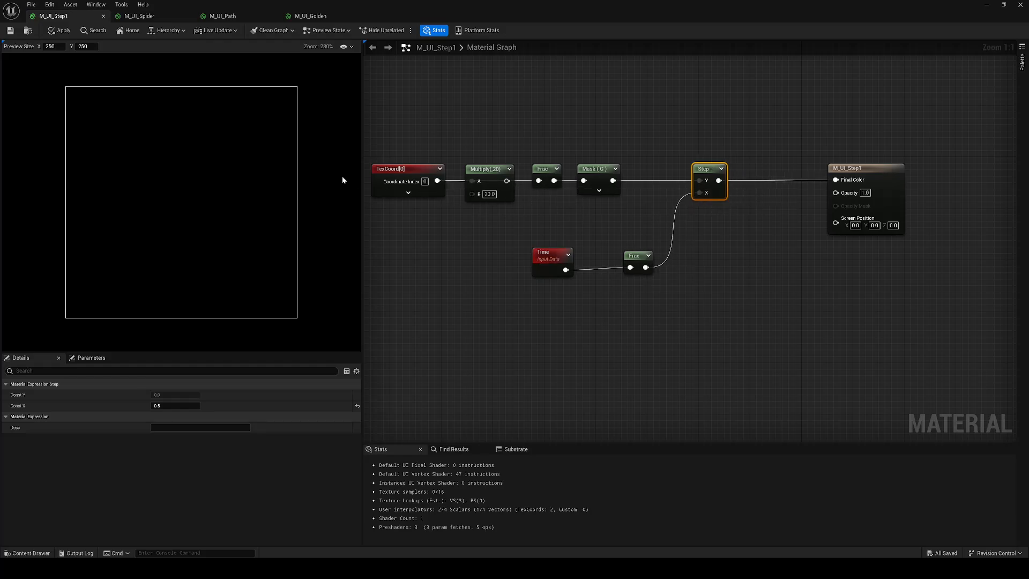
Change the Mask node's channel from G to R
left_click(598, 183)
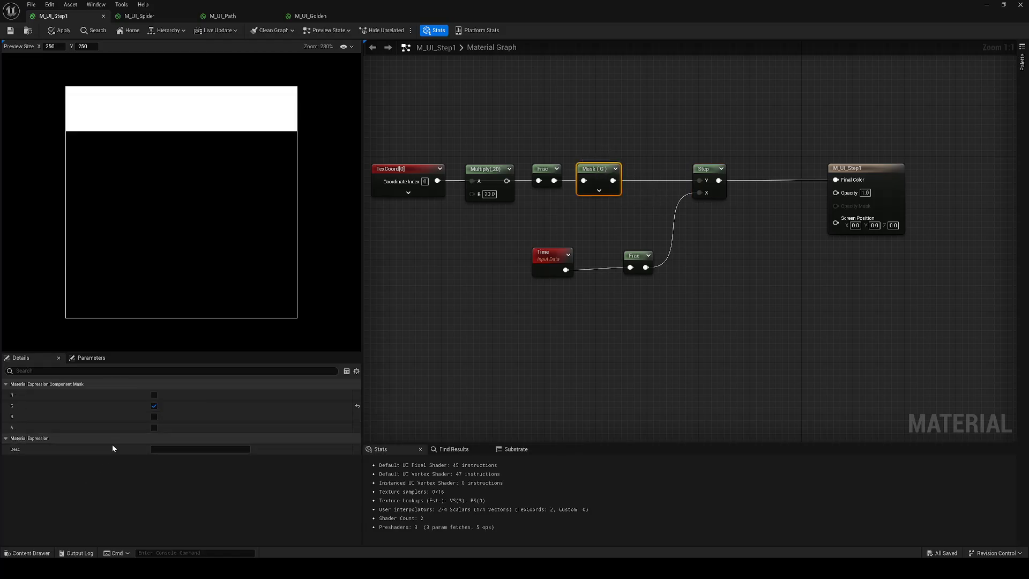
left_click(154, 406)
left_click(154, 395)
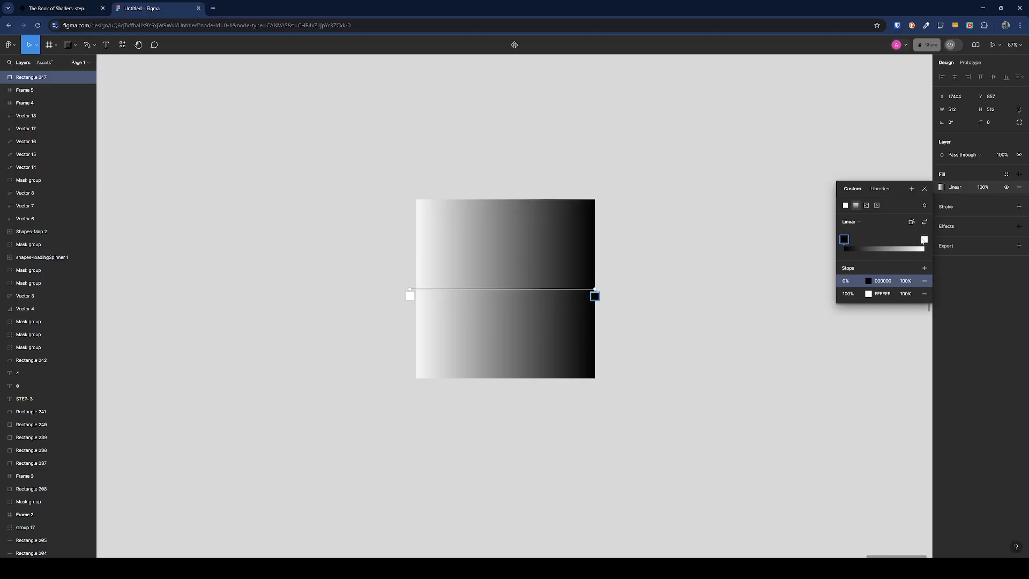
In Figma, bring both stops of Rectangle 247's linear gradient together at 47%, then shift them to 66%
left_click_drag(923, 241, 883, 241)
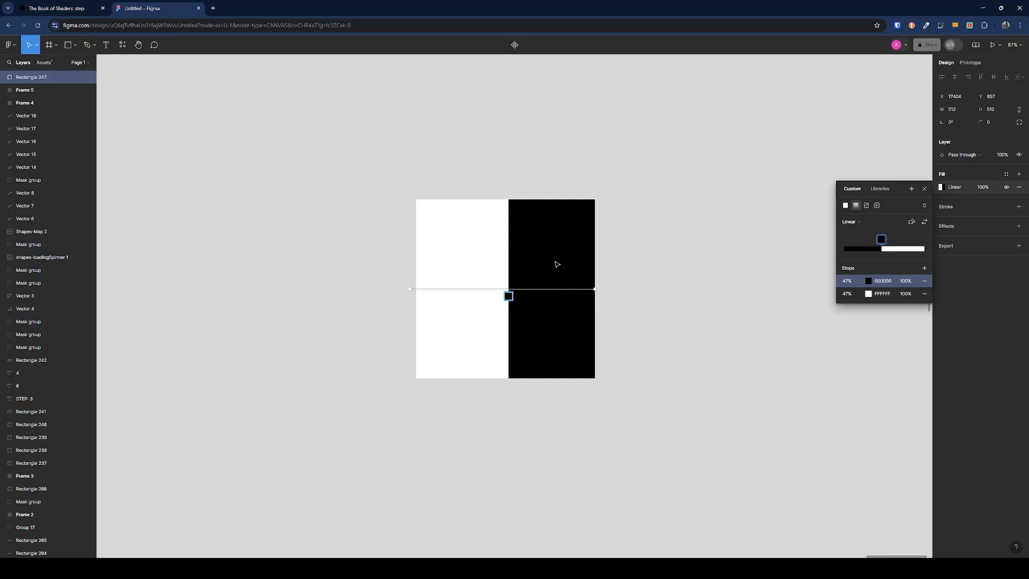
mouse_move(883, 241)
left_mouse_down()
mouse_move(856, 239)
mouse_move(898, 240)
left_mouse_up()
left_click(879, 241)
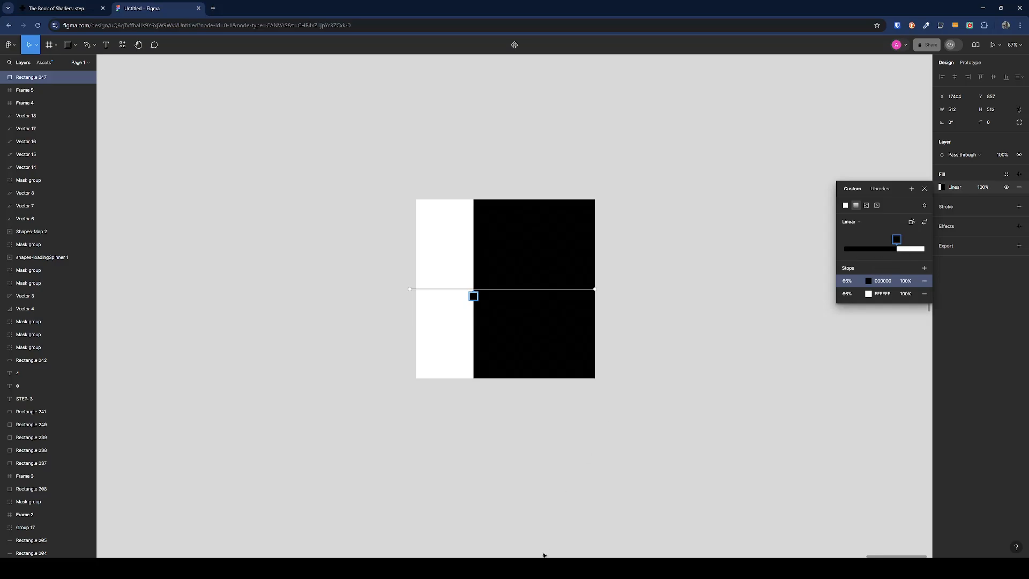
Switch to The Book of Shaders page on the step() function
left_click(37, 6)
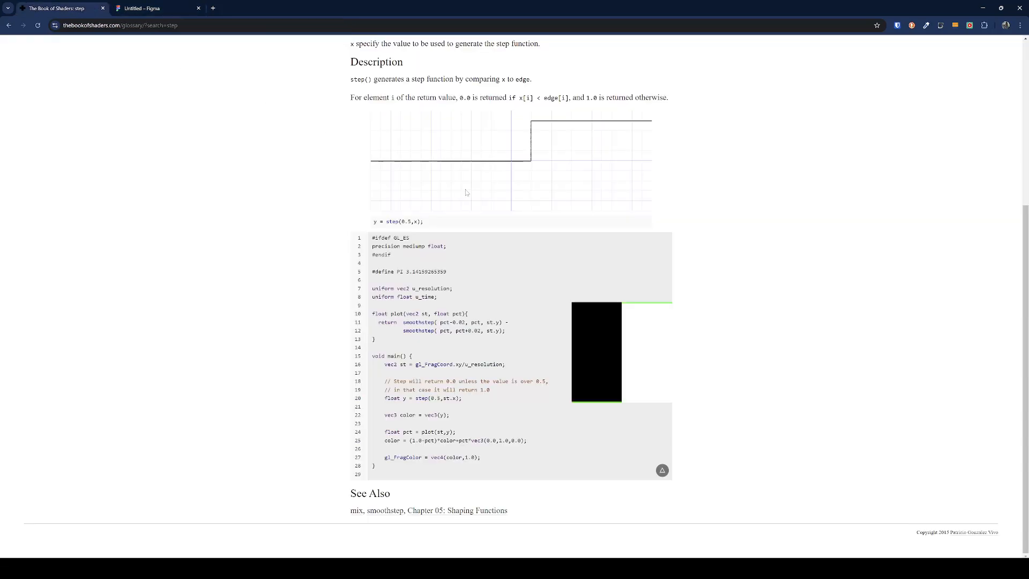